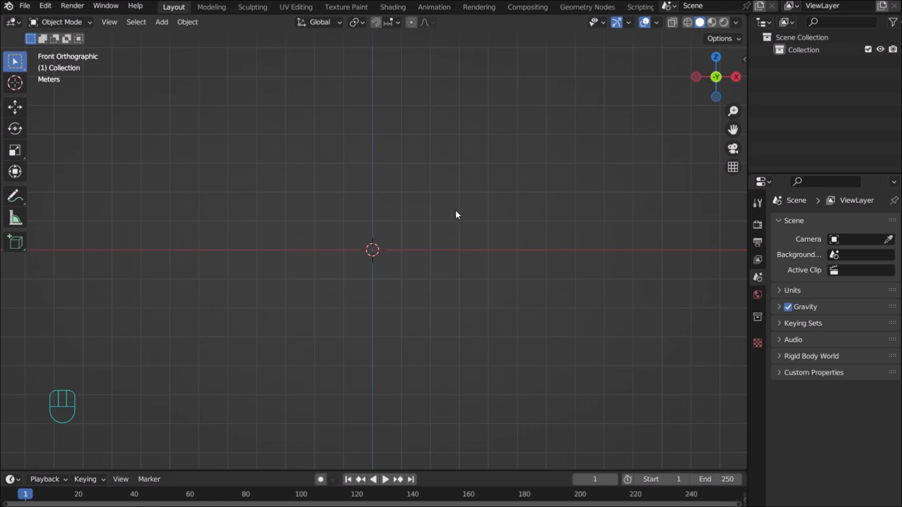
# Add A-10.jpeg from Videos\Captures as a reference image in the front view
pyautogui.hotkey('shift', 'a')
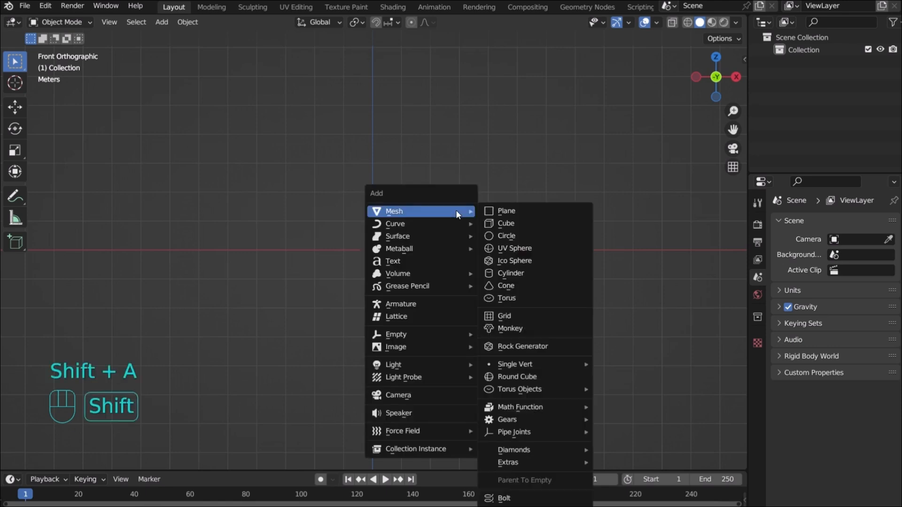
pyautogui.moveTo(435, 346)
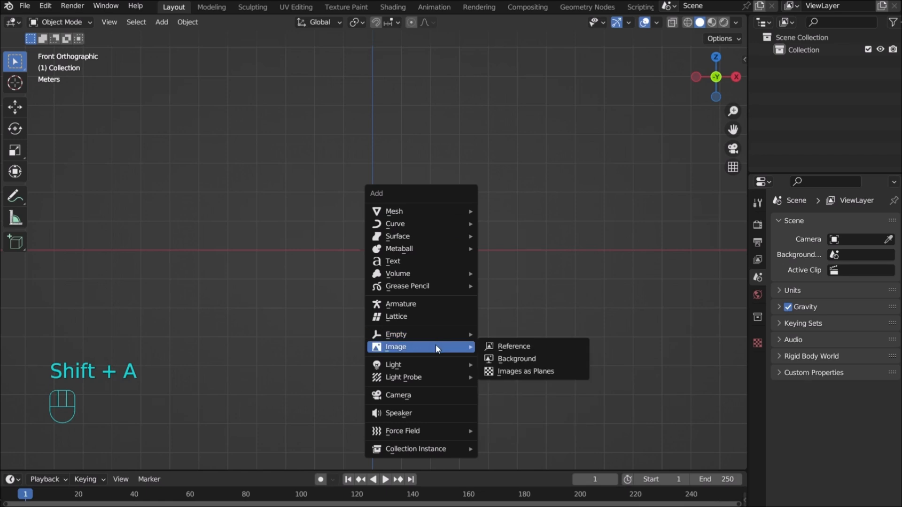
pyautogui.click(515, 346)
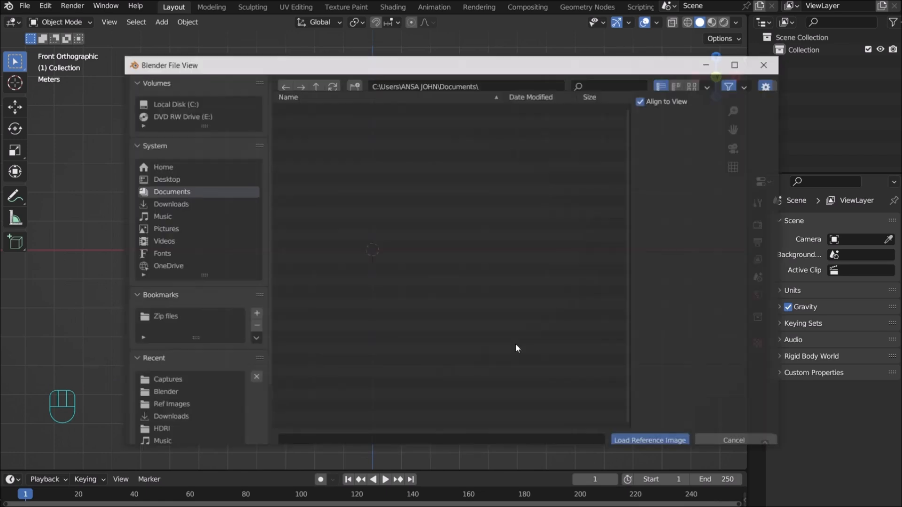
pyautogui.click(182, 240)
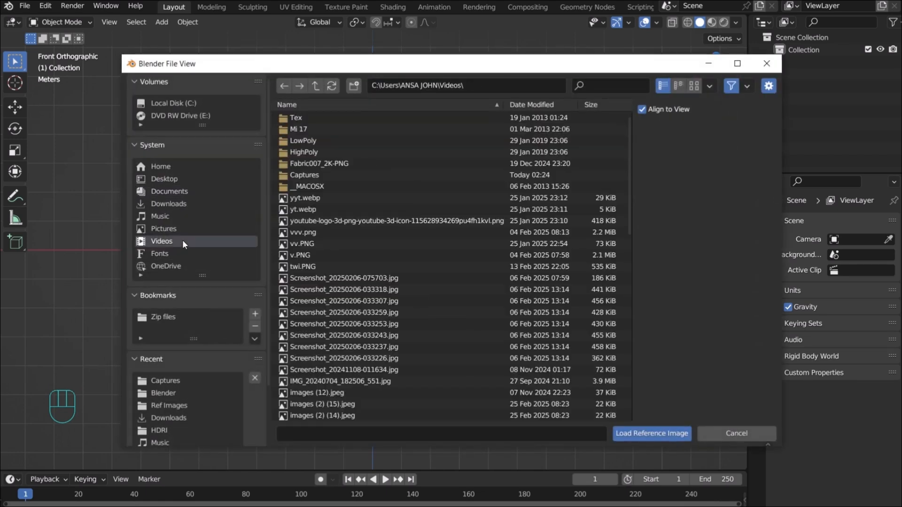
pyautogui.doubleClick(312, 174)
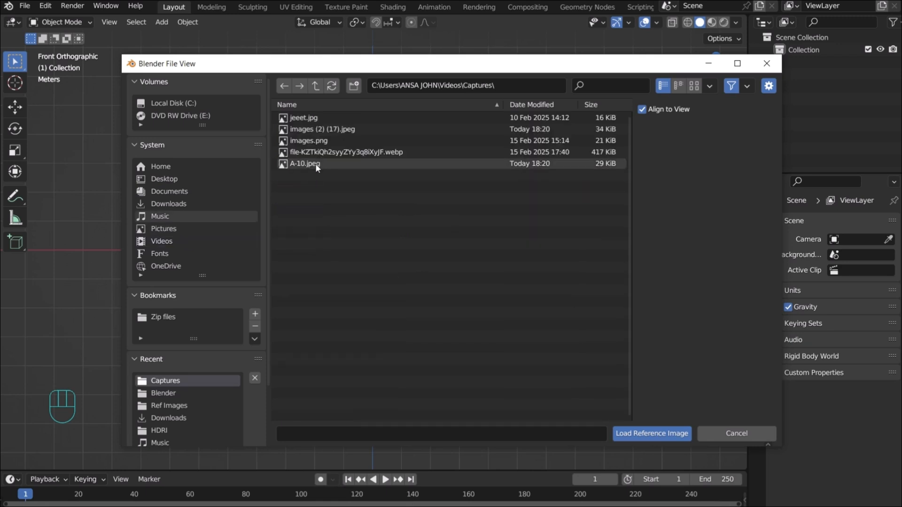
pyautogui.click(317, 163)
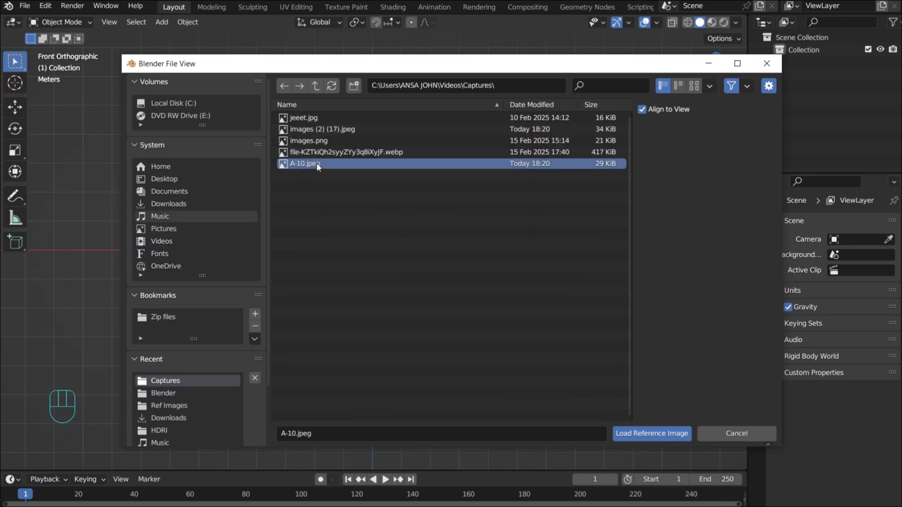
pyautogui.click(637, 434)
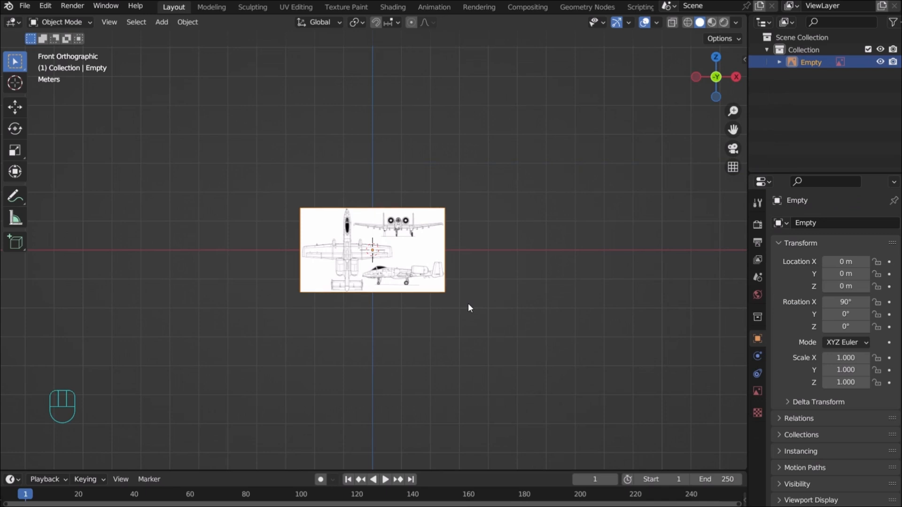
# Select the front reference image and enable its opacity at 0.7
pyautogui.scroll(7, 469, 308)
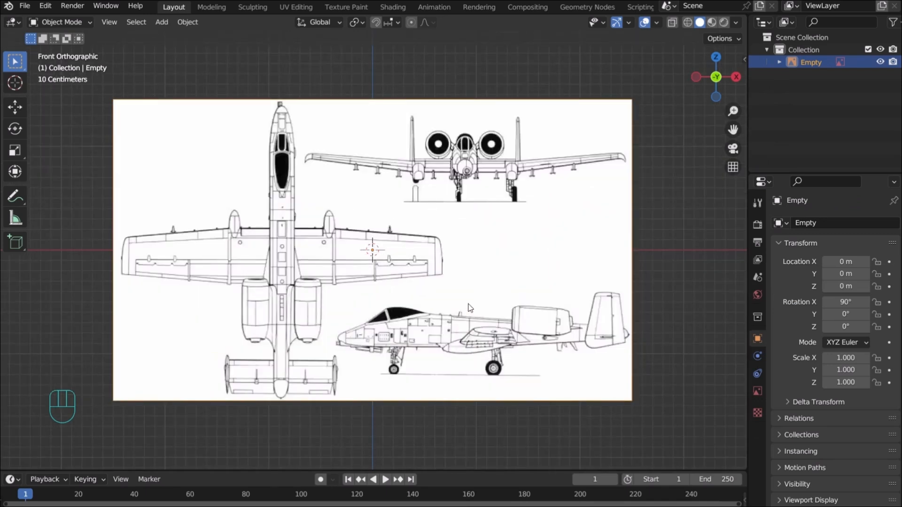
pyautogui.click(571, 224)
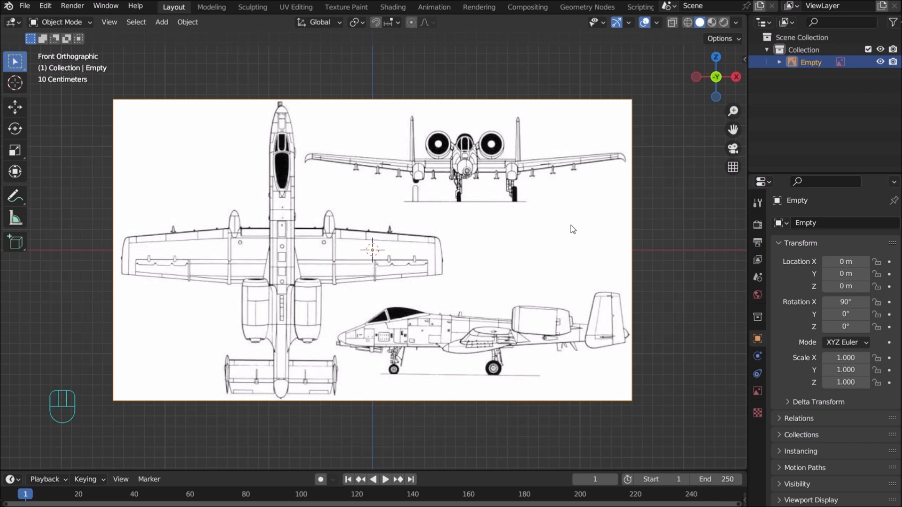
pyautogui.click(757, 392)
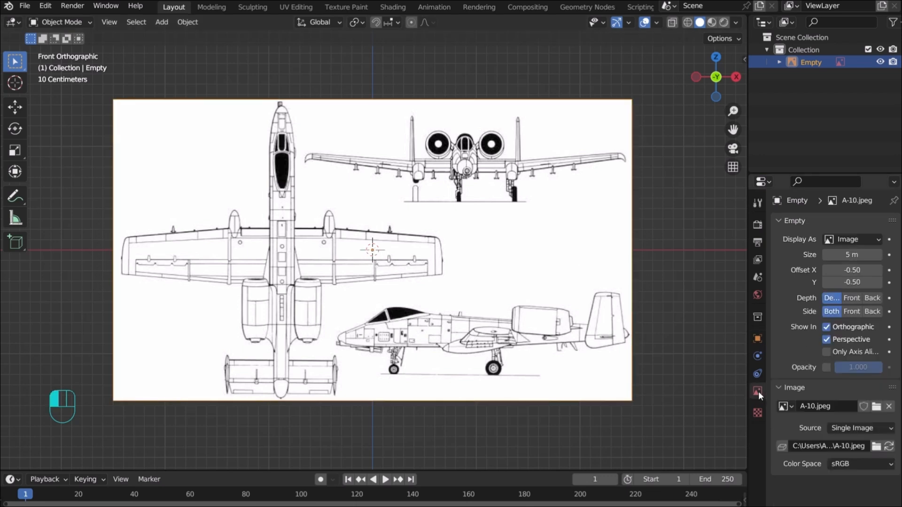
pyautogui.click(826, 368)
pyautogui.click(845, 367)
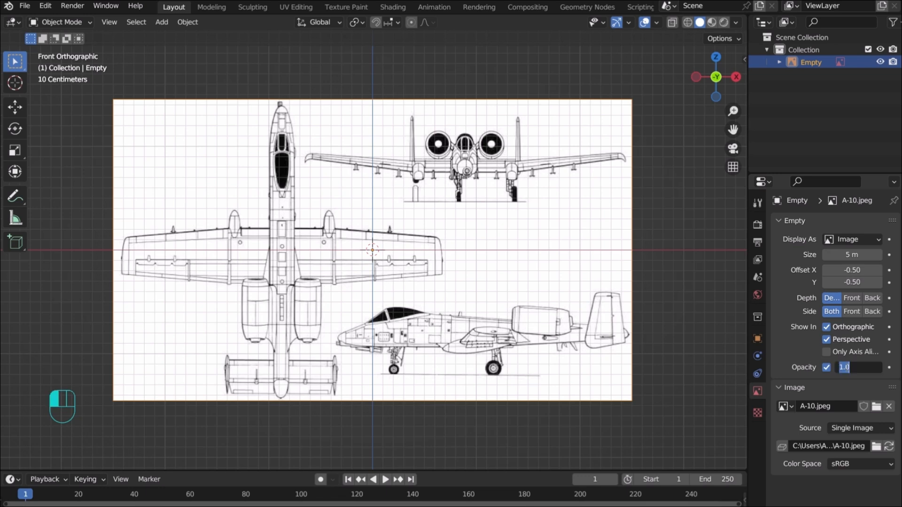
pyautogui.write('.7')
pyautogui.press('Return')
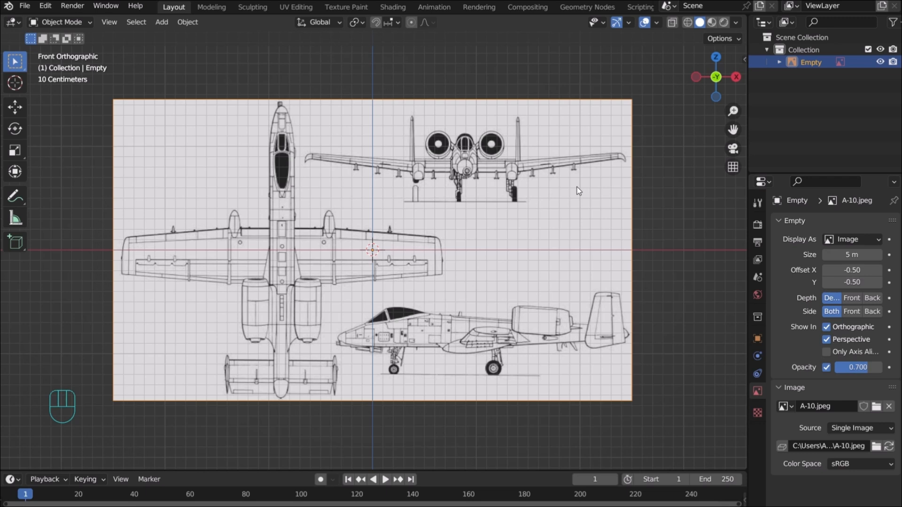
# Slide the front reference image along X, then lower it about 0.456 m along Z onto the axis
pyautogui.press('g')
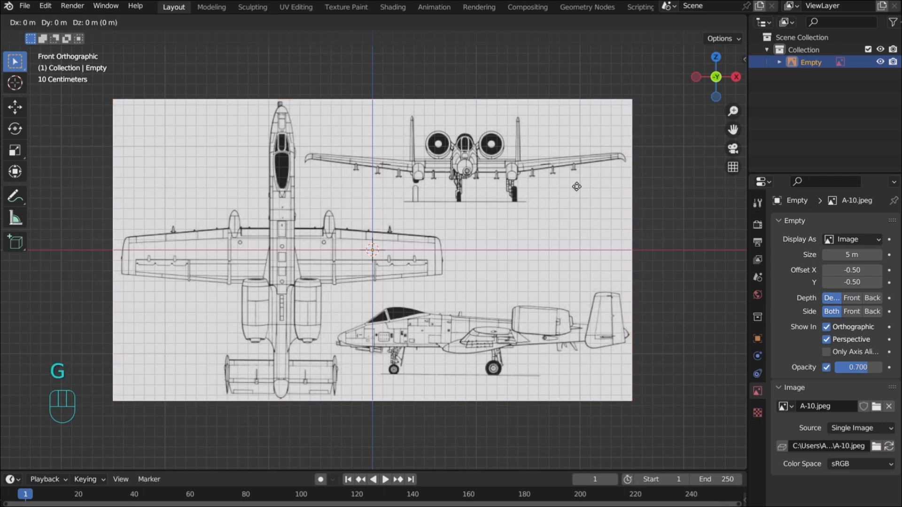
pyautogui.press('x')
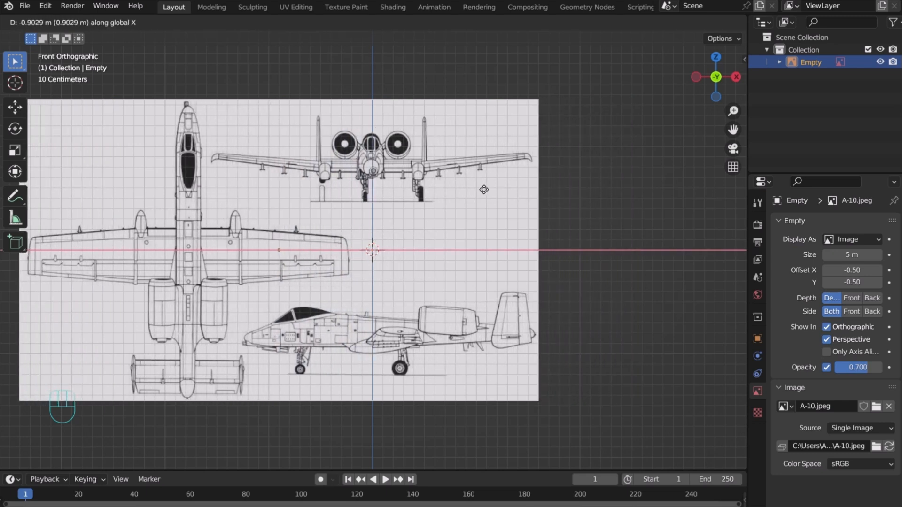
pyautogui.click(484, 191)
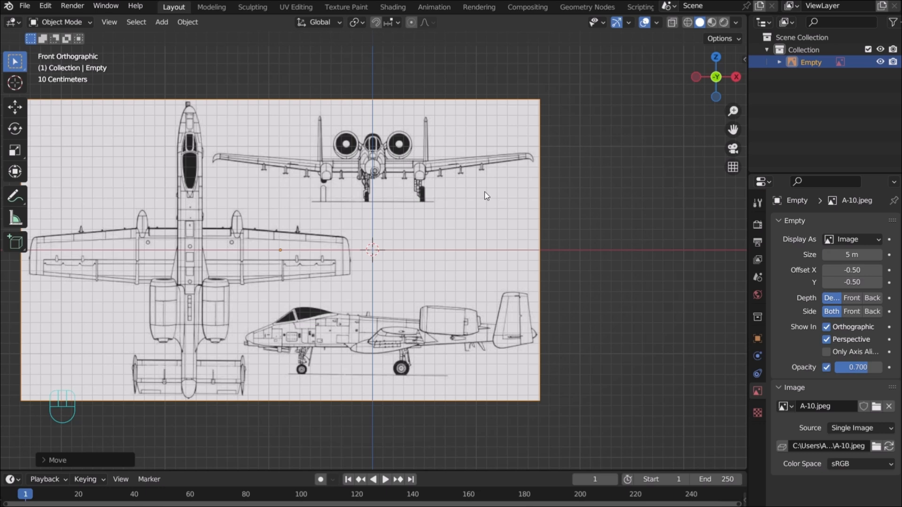
pyautogui.press('g')
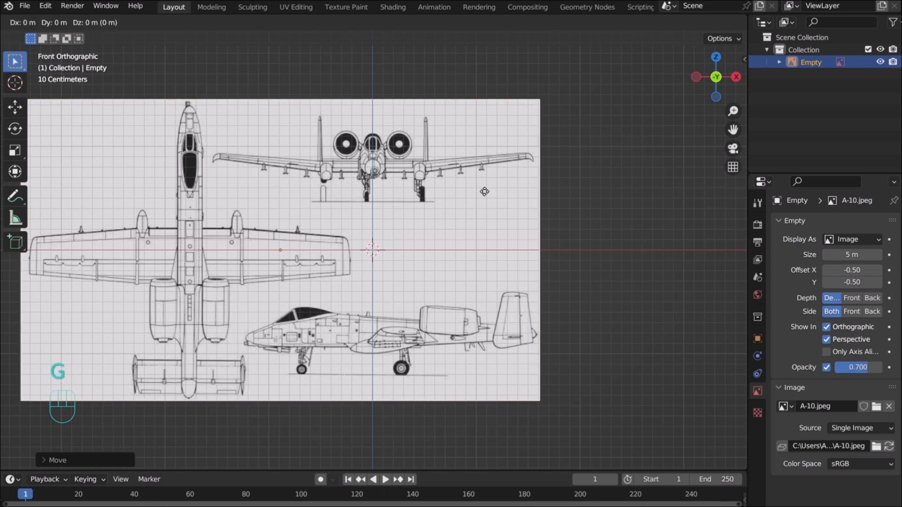
pyautogui.press('z')
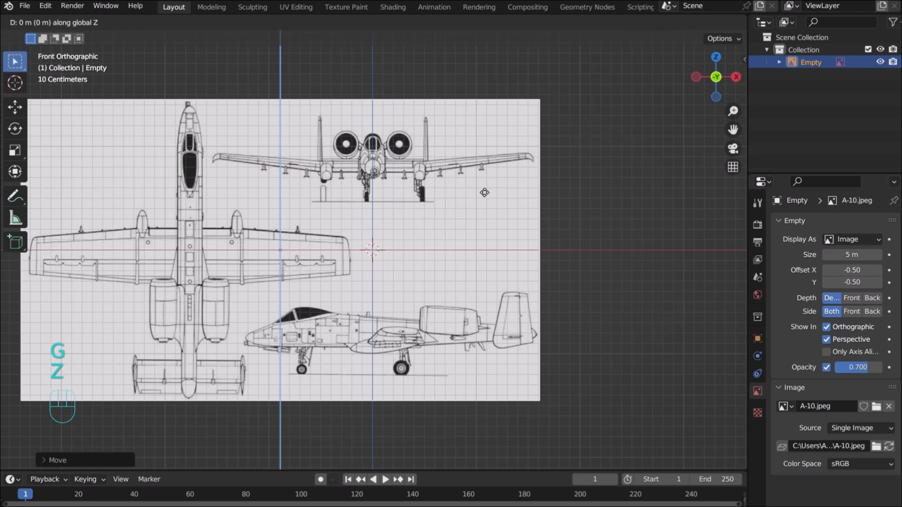
pyautogui.click(487, 240)
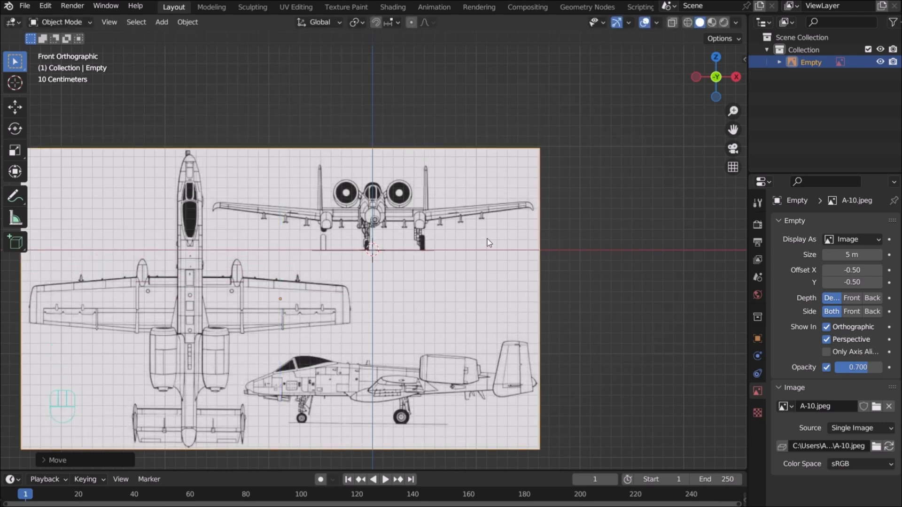
pyautogui.scroll(-4, 488, 232)
pyautogui.scroll(6, 488, 232)
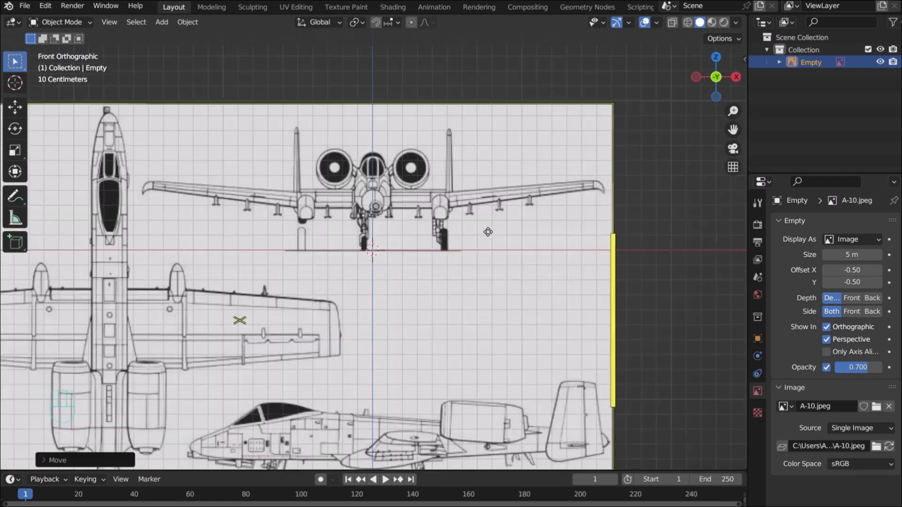
pyautogui.scroll(-2, 576, 218)
pyautogui.scroll(-2, 589, 209)
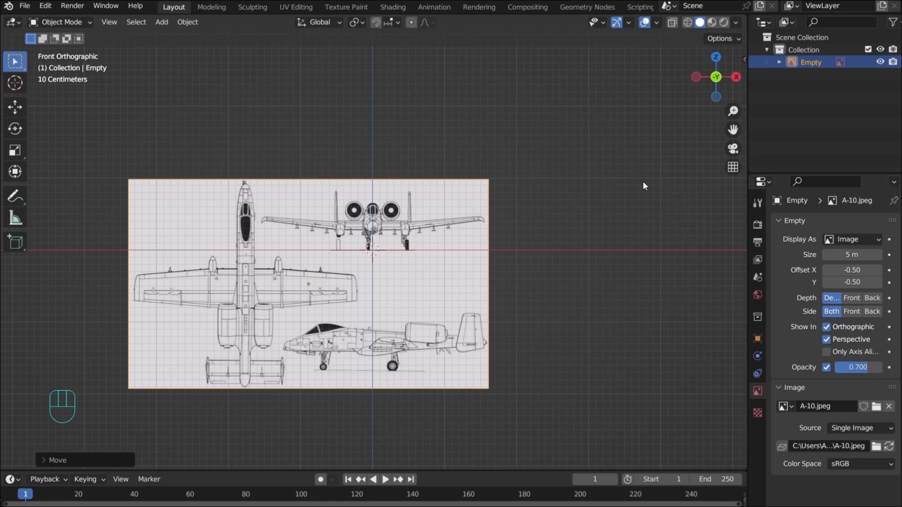
# In the right side view, load a second A-10.jpeg reference image, then deselect it
pyautogui.press('KP_3')
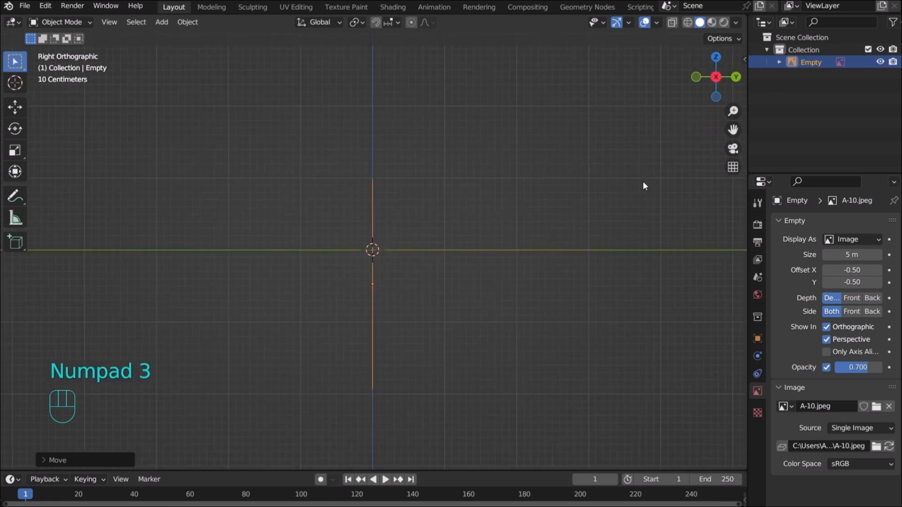
pyautogui.hotkey('shift', 'a')
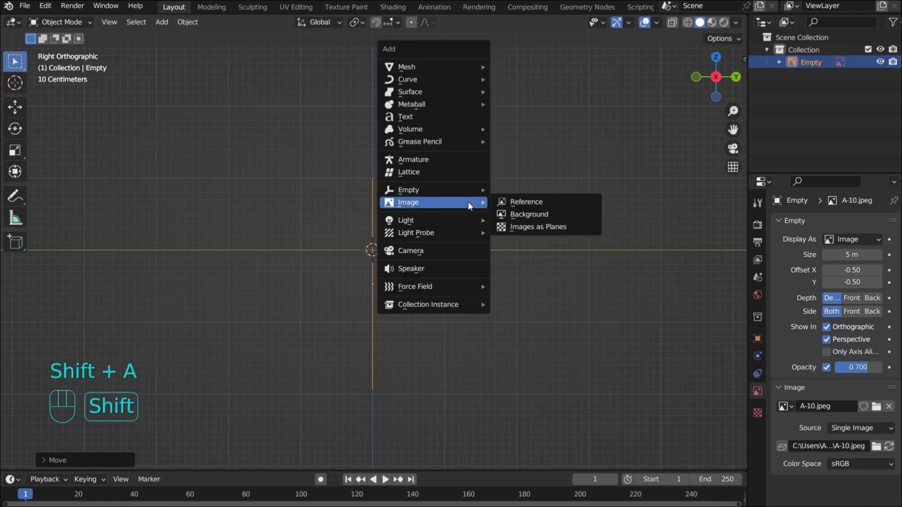
pyautogui.click(513, 202)
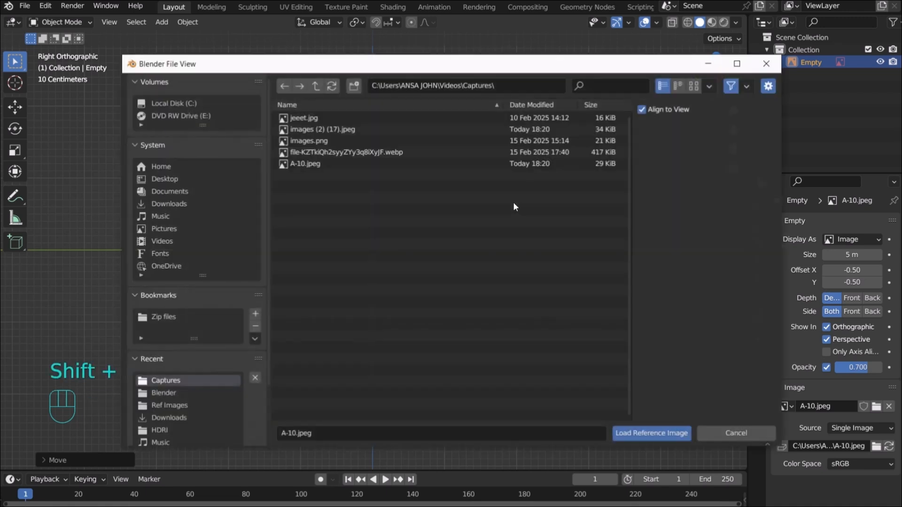
pyautogui.click(313, 162)
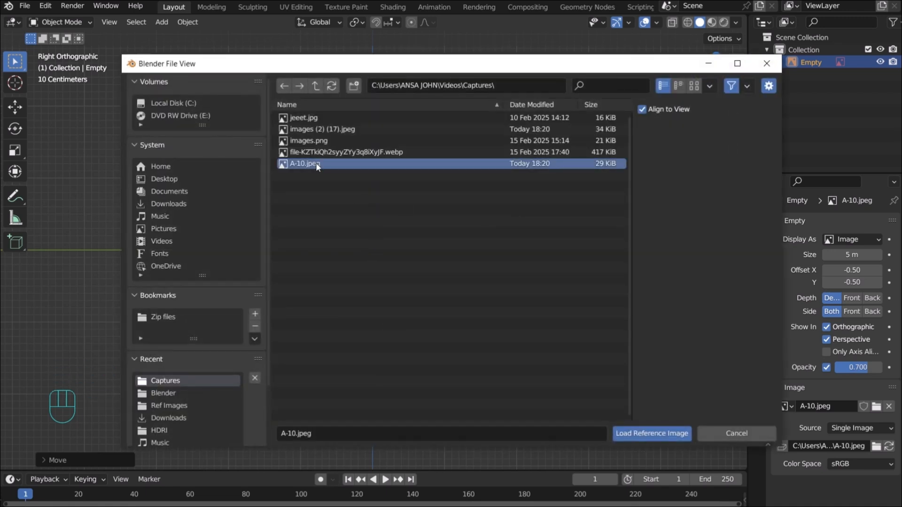
pyautogui.click(653, 433)
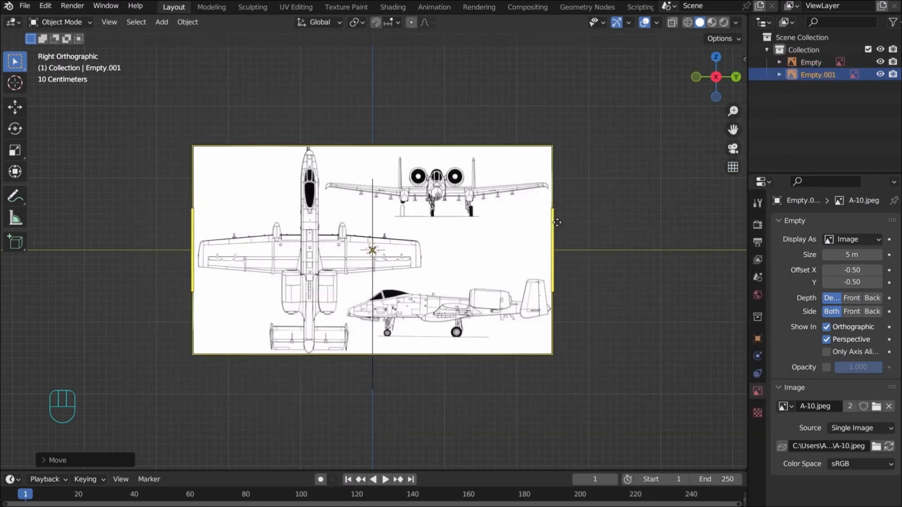
pyautogui.click(584, 210)
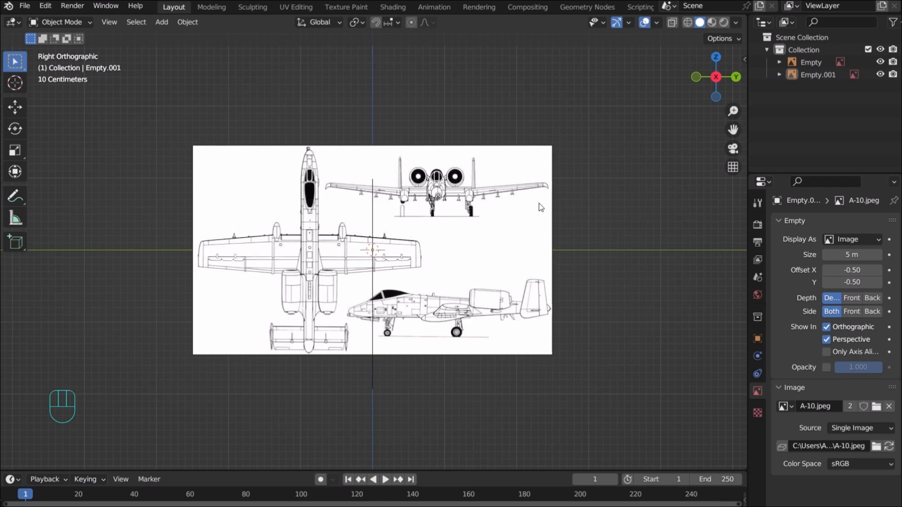
# Enable opacity on Empty.001 and set it to 0.7
pyautogui.scroll(4, 535, 204)
pyautogui.scroll(-4, 529, 204)
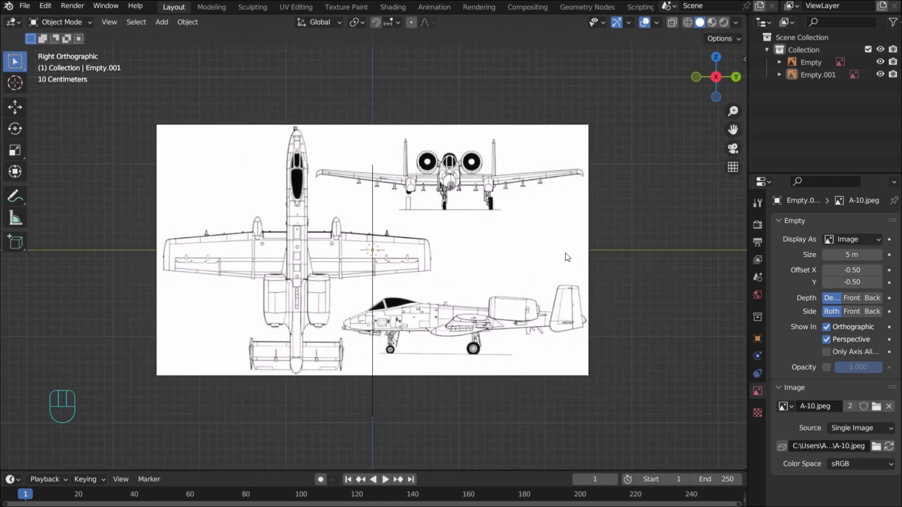
pyautogui.click(827, 368)
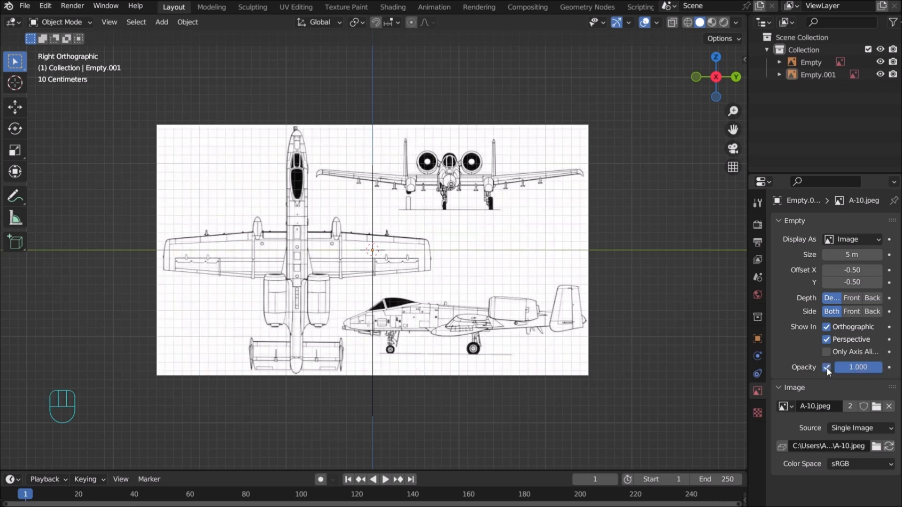
pyautogui.click(839, 369)
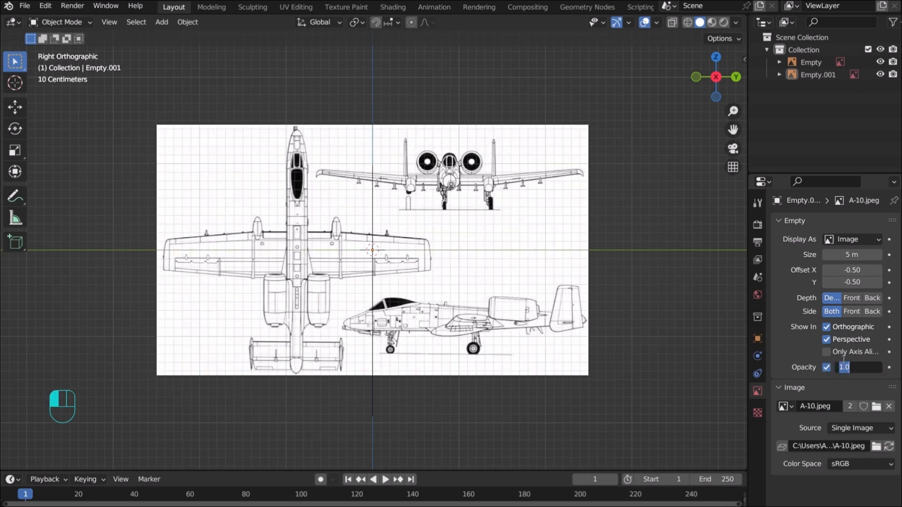
pyautogui.write('0.7')
pyautogui.press('Return')
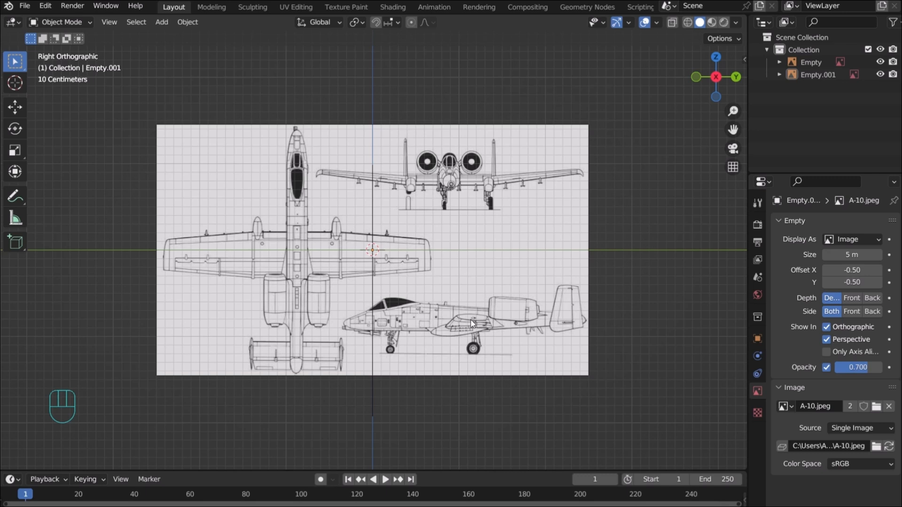
# Select the side reference image and shift it along Y
pyautogui.press('g')
pyautogui.press('y')
pyautogui.click(552, 228)
pyautogui.press('g')
pyautogui.press('y')
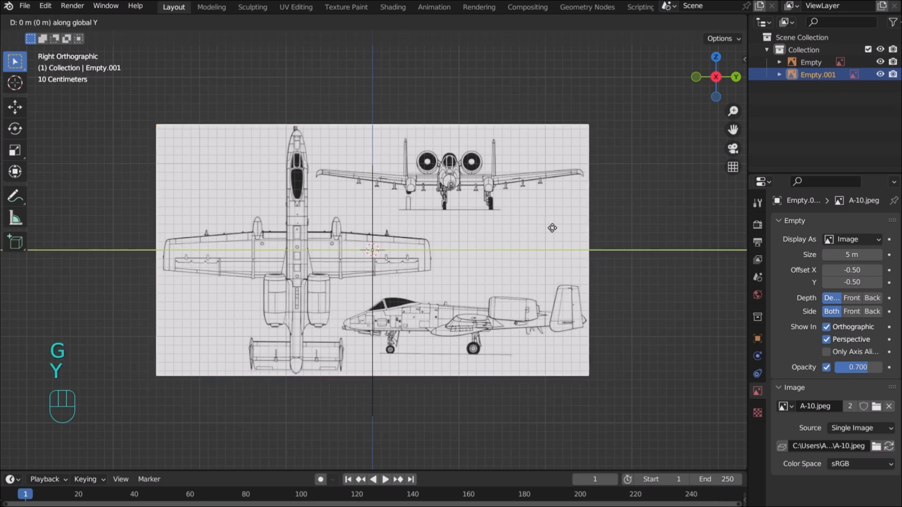
pyautogui.click(475, 236)
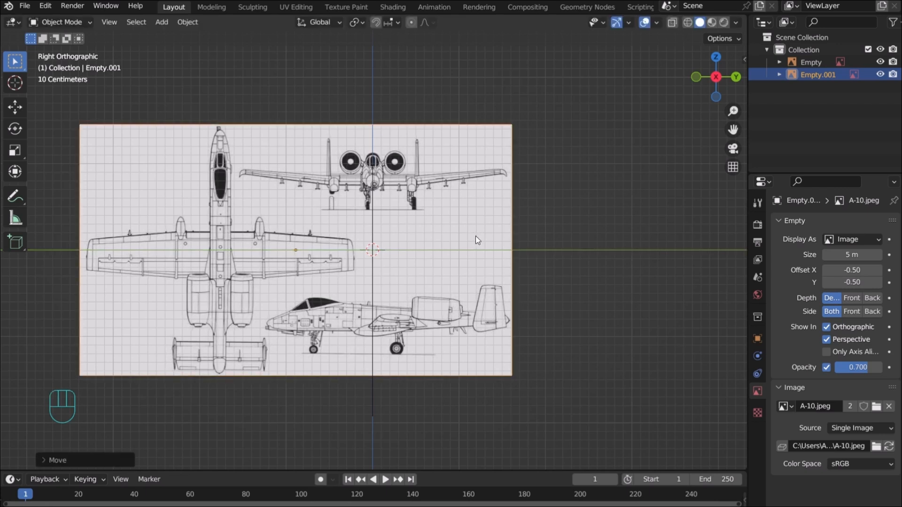
# Raise the side image 1.199 m along Z, then orbit to check the planes
pyautogui.press('g')
pyautogui.press('z')
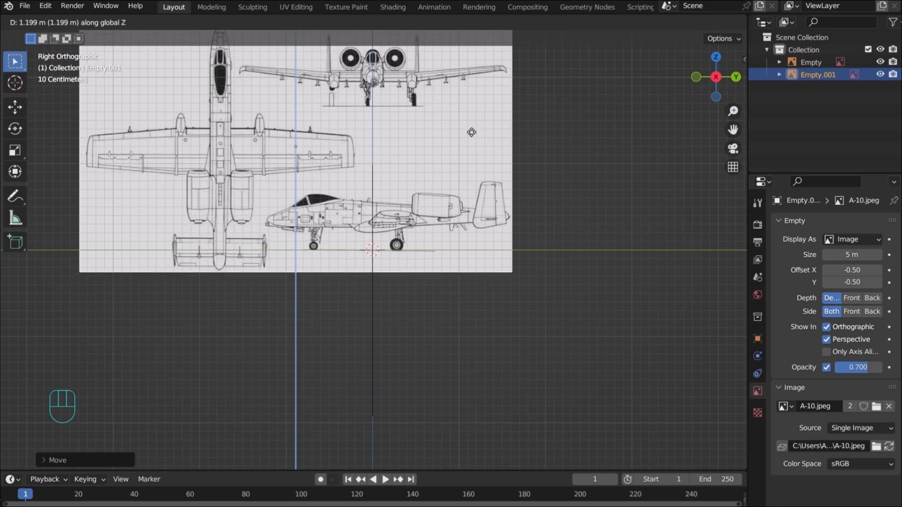
pyautogui.click(471, 132)
pyautogui.click(469, 308)
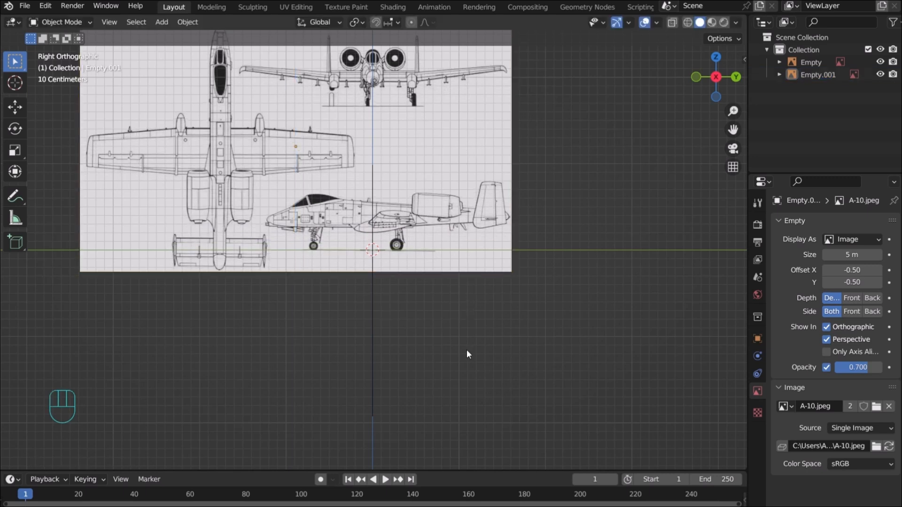
pyautogui.moveTo(707, 93); pyautogui.dragTo(624, 251)
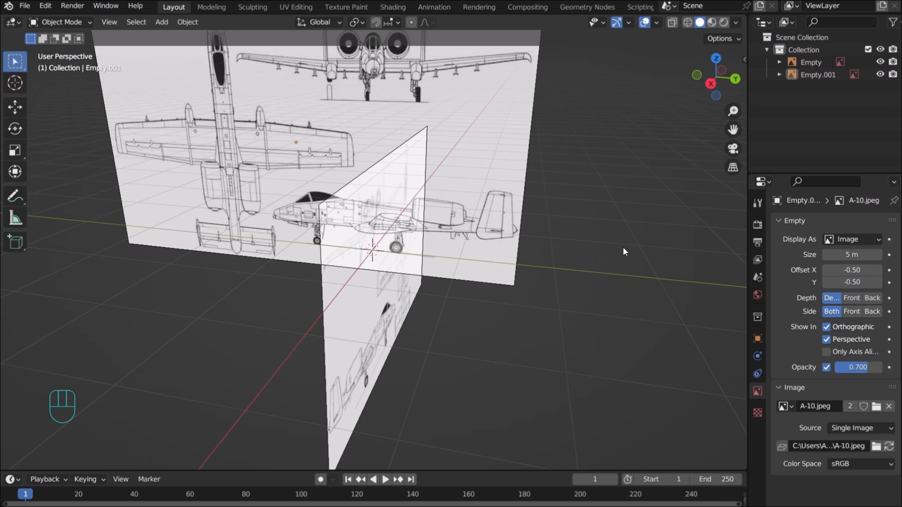
# In the top view, load a third A-10.jpeg reference image as Empty.002
pyautogui.press('KP_7')
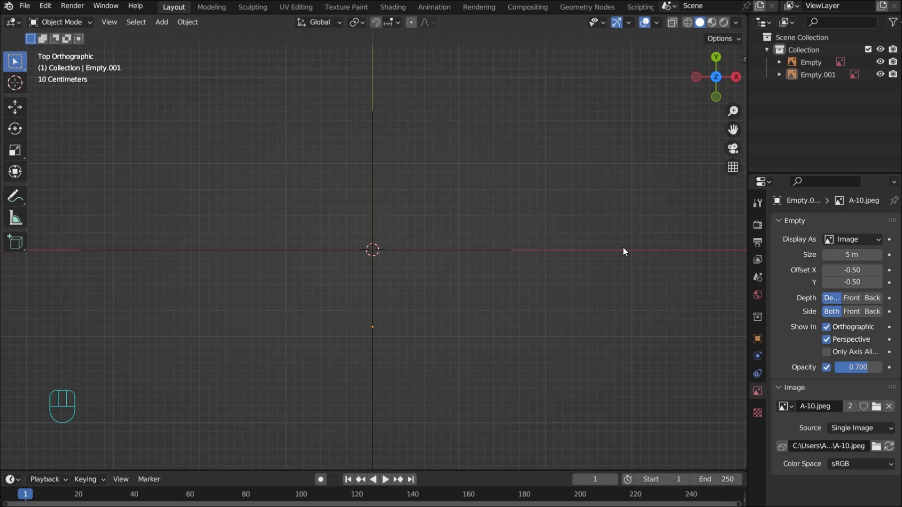
pyautogui.hotkey('shift', 'a')
pyautogui.moveTo(623, 250)
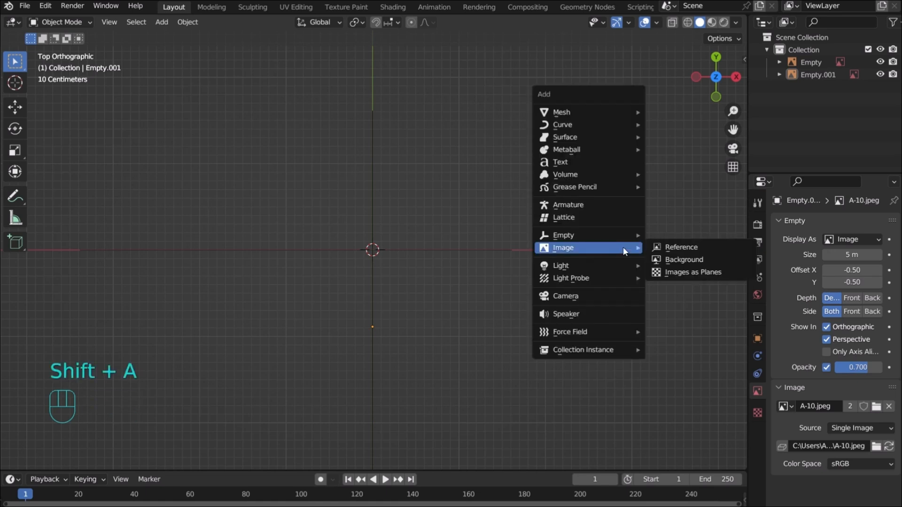
pyautogui.click(671, 251)
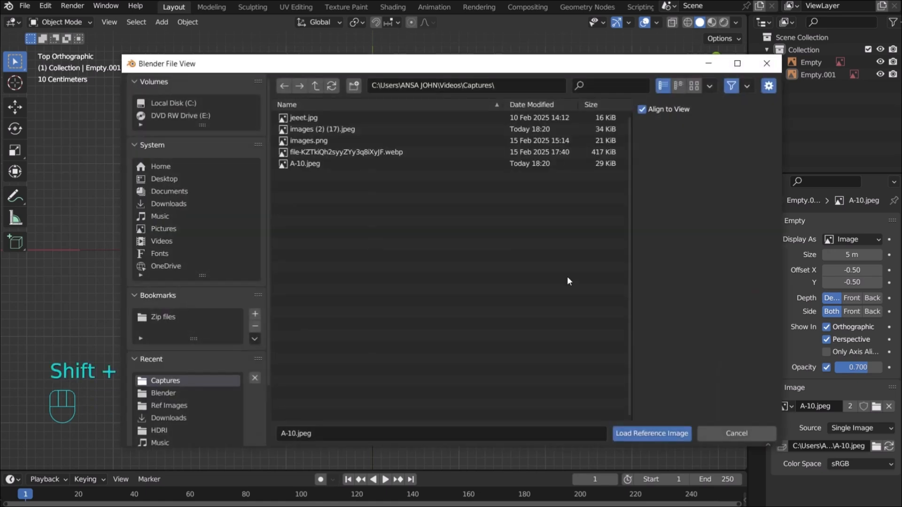
pyautogui.click(316, 164)
pyautogui.click(631, 433)
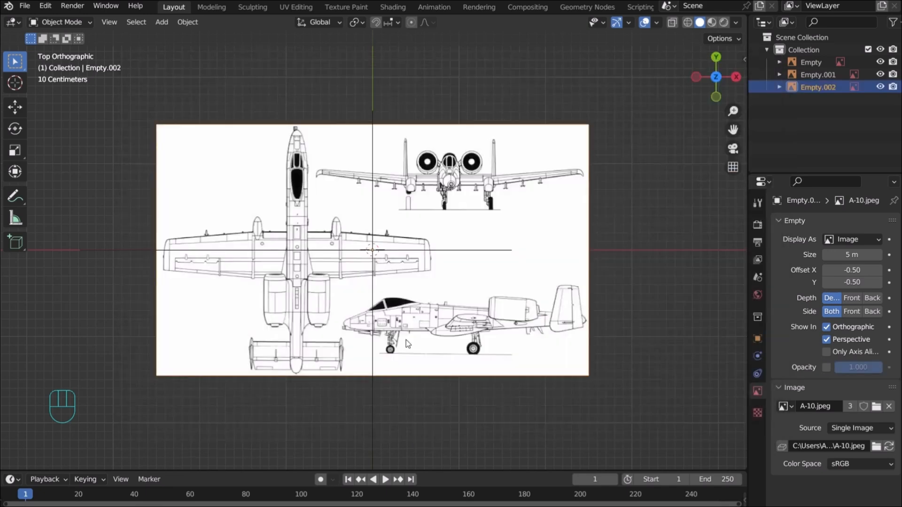
pyautogui.scroll(2, 375, 293)
pyautogui.scroll(-1, 374, 291)
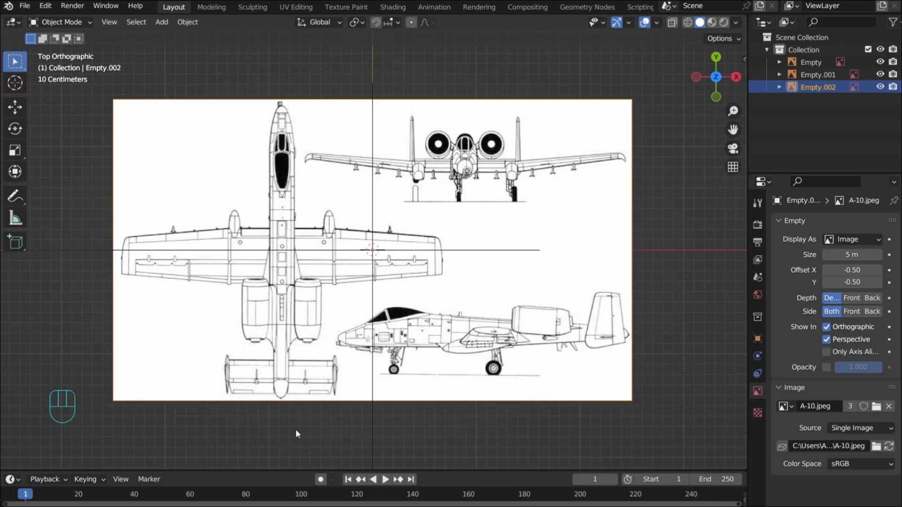
# Select Empty.002 and rotate it 180° about X
pyautogui.click(621, 131)
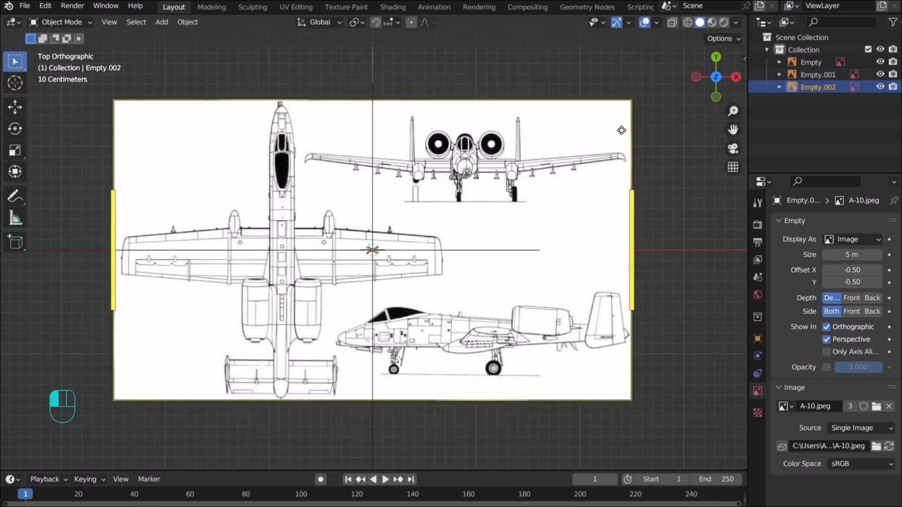
pyautogui.press('r')
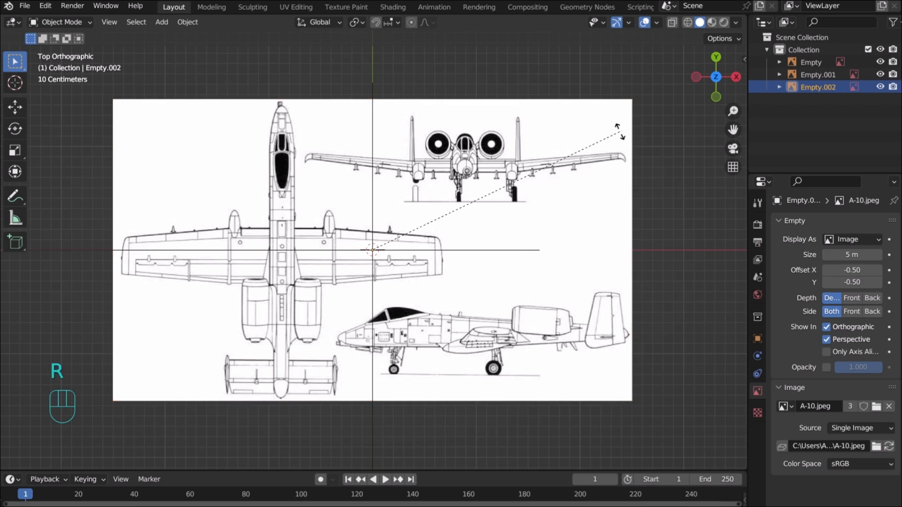
pyautogui.write('x1')
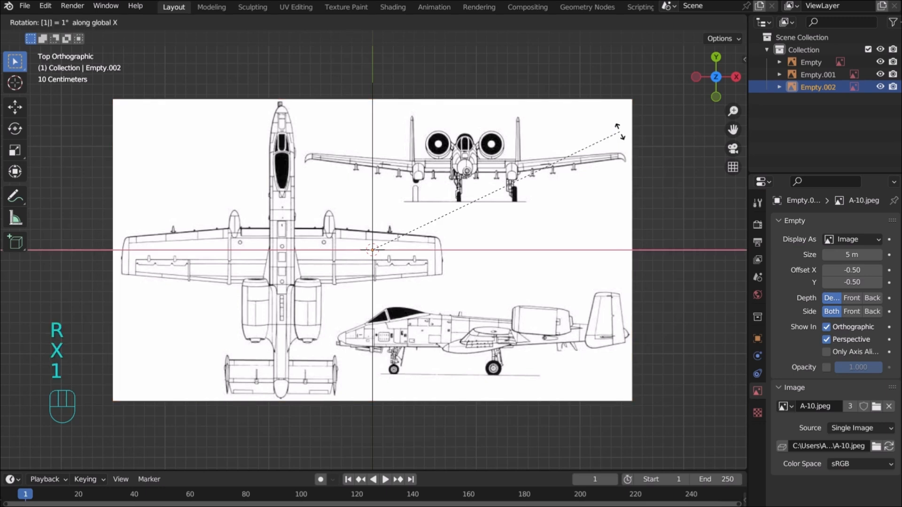
pyautogui.write('80')
pyautogui.press('Return')
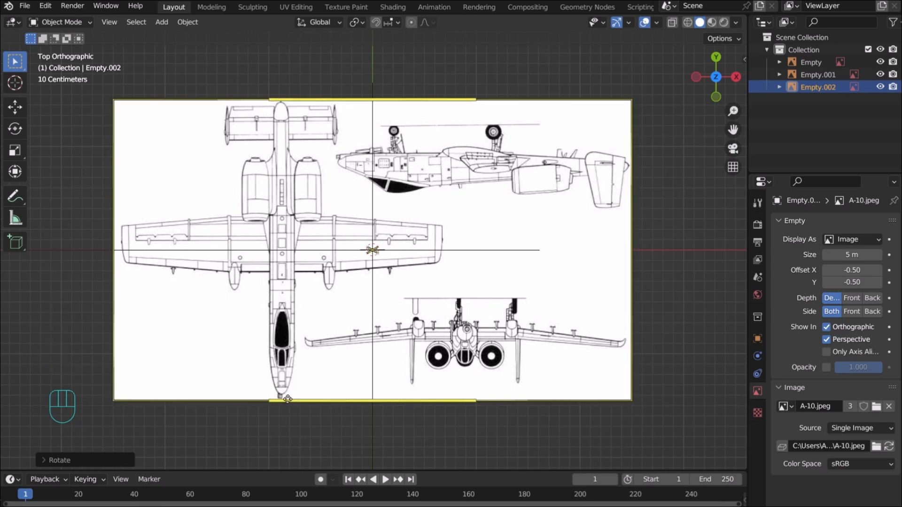
# Enable opacity on Empty.002 and set it to 0.7
pyautogui.click(827, 367)
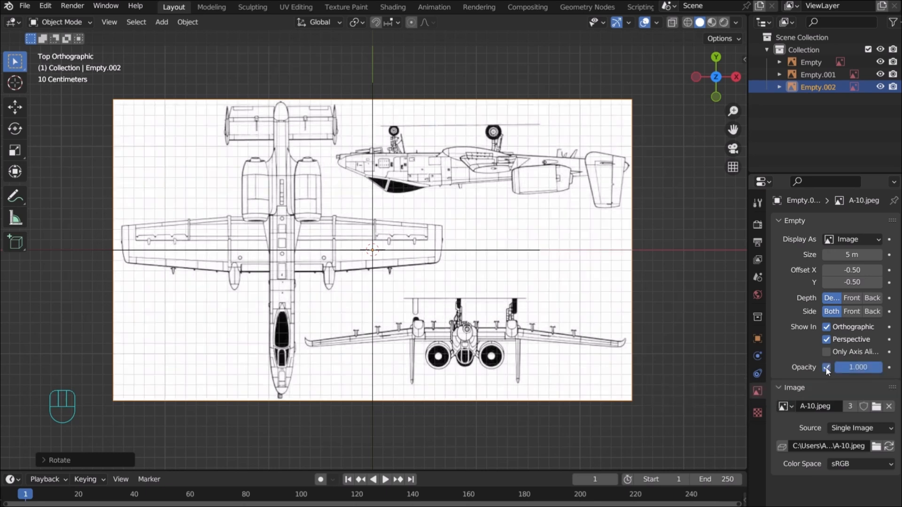
pyautogui.click(855, 366)
pyautogui.write('0.7')
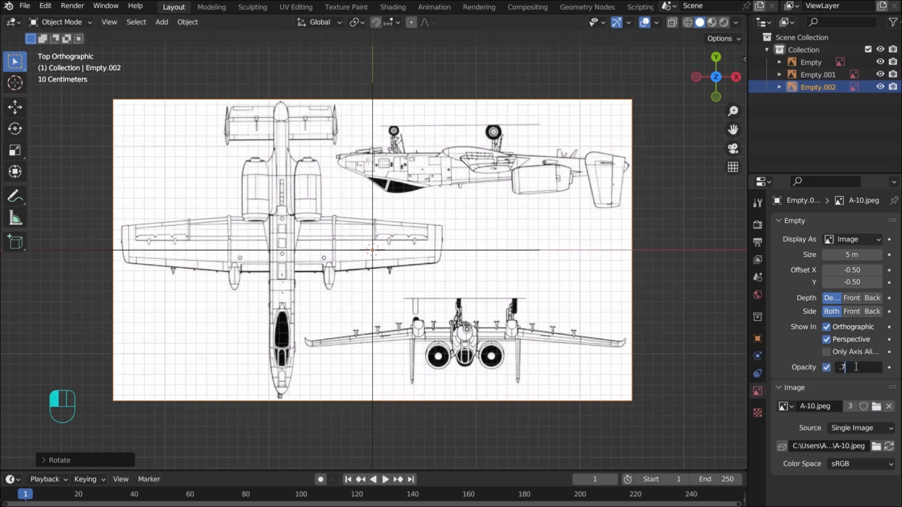
pyautogui.press('Return')
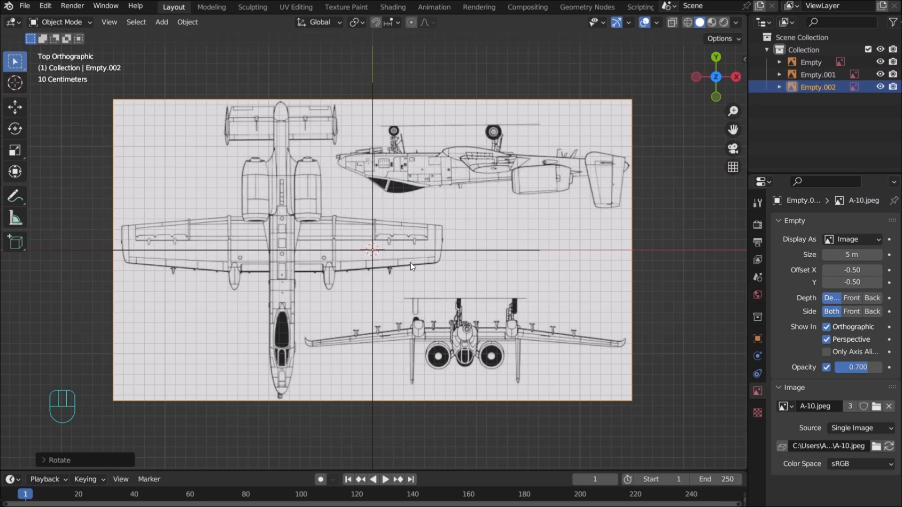
# Shift the top-view image about 0.87 m along X to centre the fuselage
pyautogui.press('g')
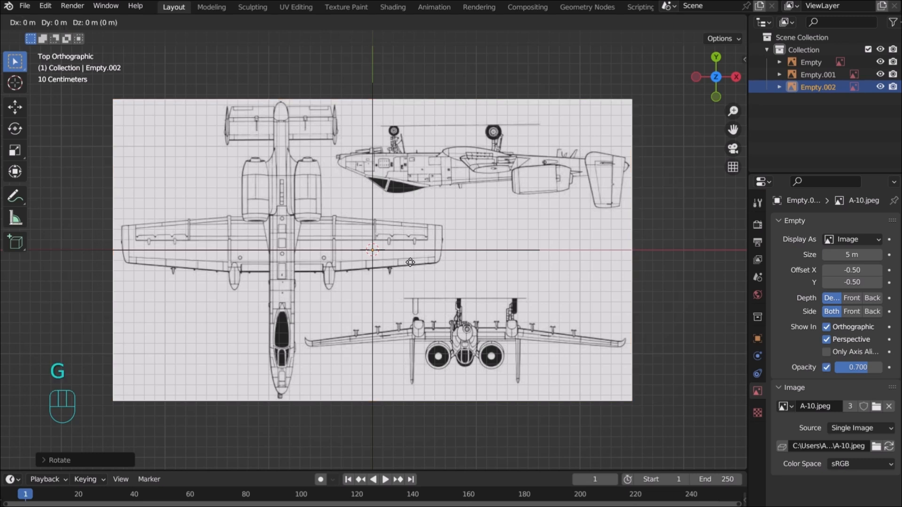
pyautogui.press('x')
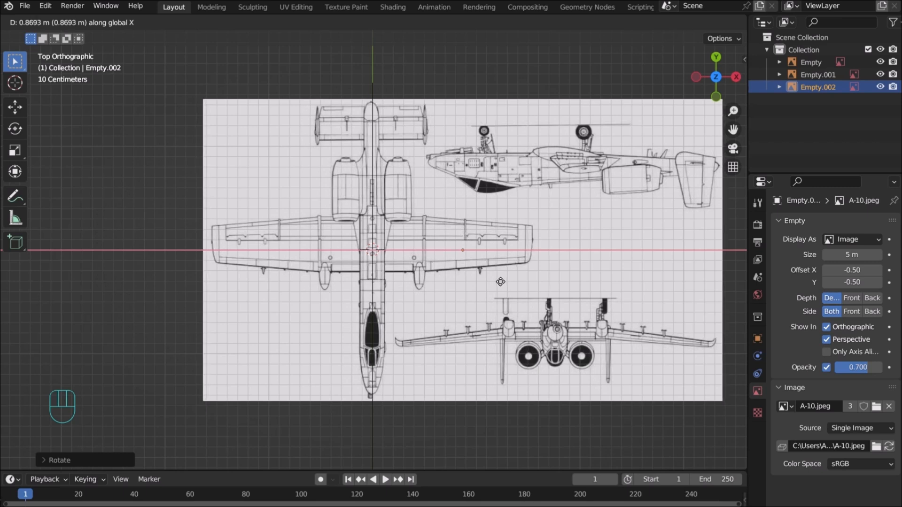
pyautogui.click(500, 282)
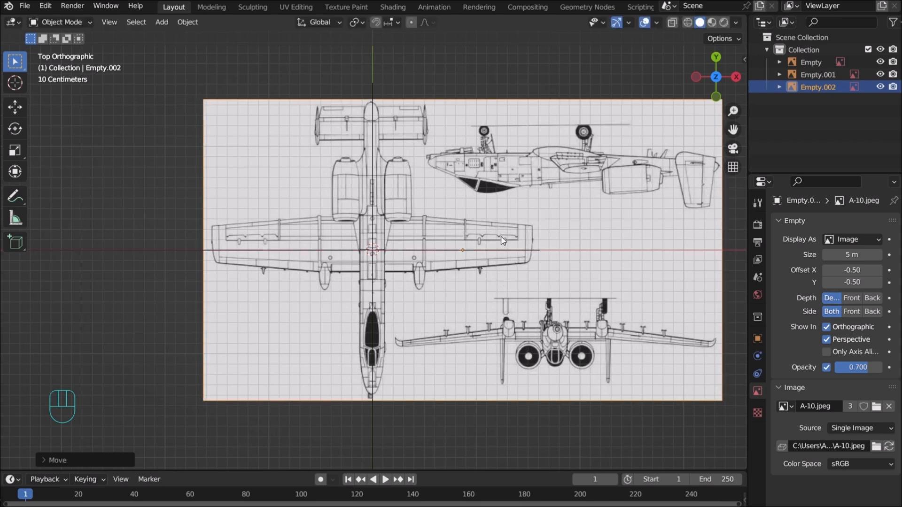
# Lower the top-view reference plane along Z beneath the others
pyautogui.moveTo(716, 76); pyautogui.dragTo(689, 104)
pyautogui.scroll(-3, 582, 258)
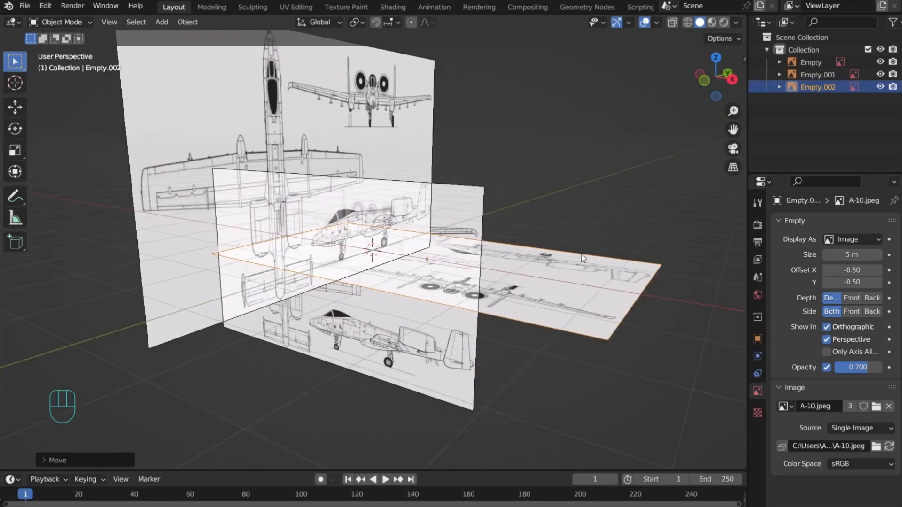
pyautogui.press('g')
pyautogui.press('z')
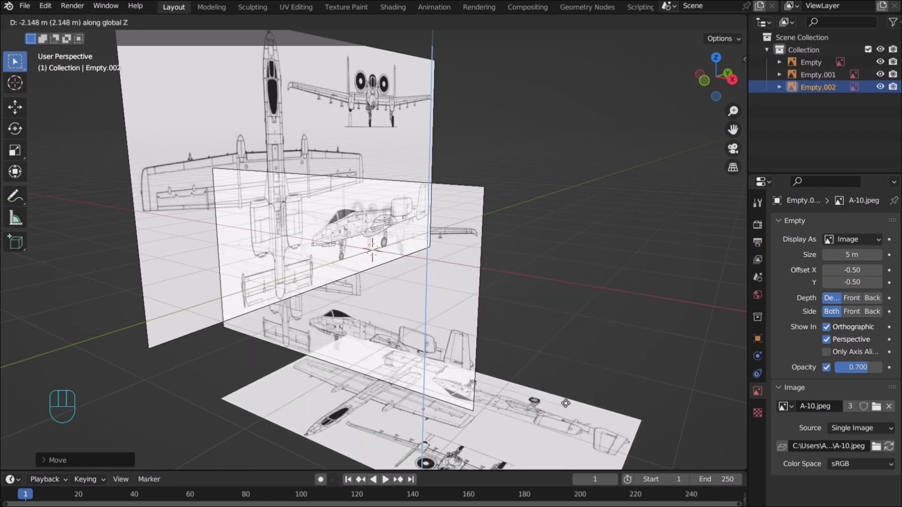
pyautogui.click(566, 403)
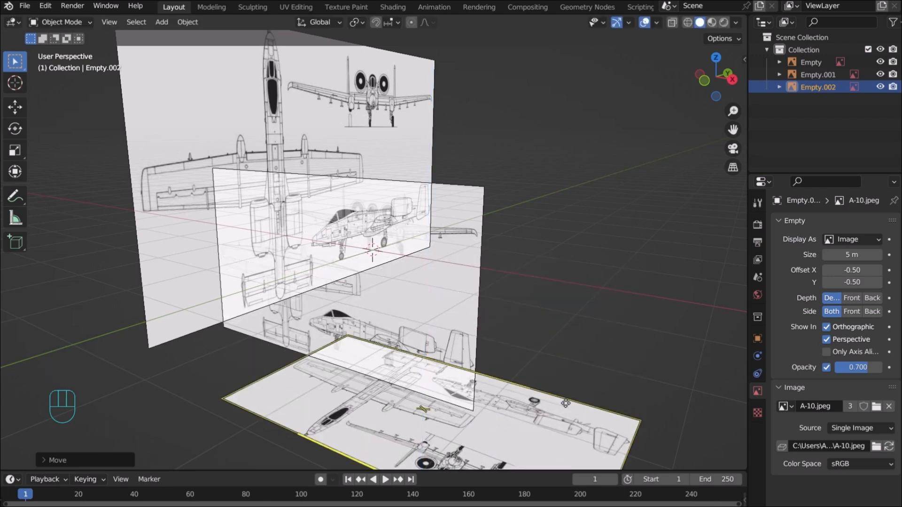
# Push the front reference plane back along Y, away from the origin
pyautogui.click(450, 265)
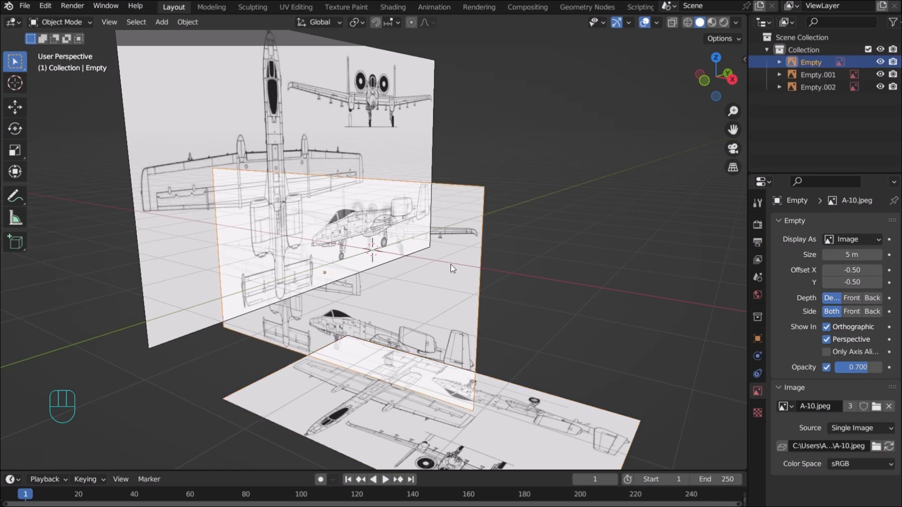
pyautogui.press('g')
pyautogui.press('y')
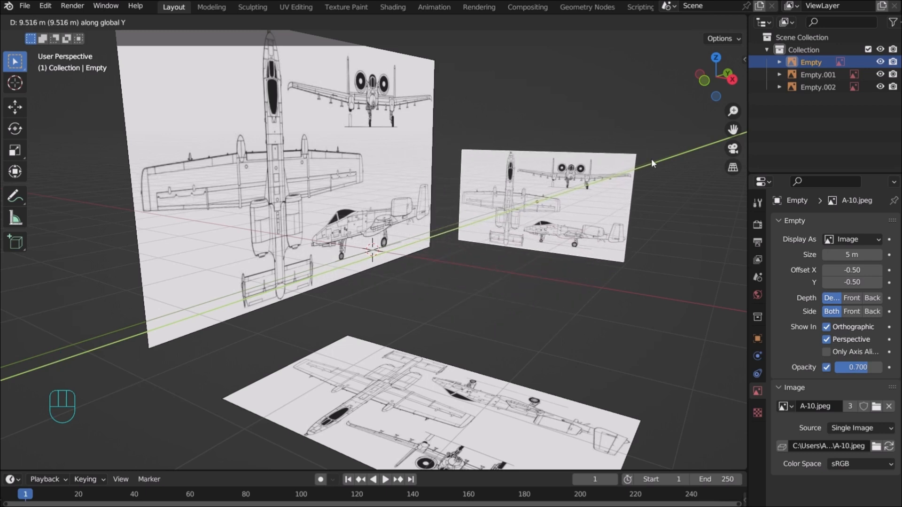
pyautogui.click(651, 159)
# Push the side reference plane out along X, then orbit to inspect
pyautogui.click(382, 154)
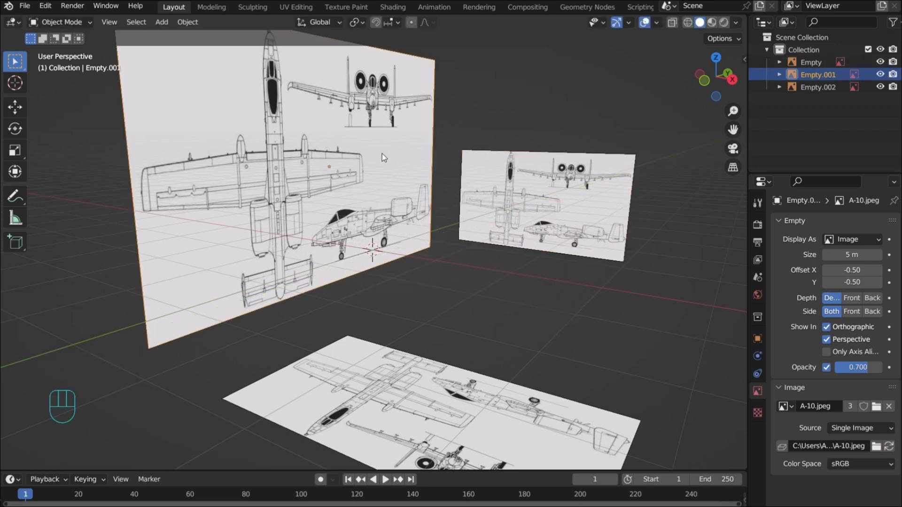
pyautogui.press('g')
pyautogui.press('x')
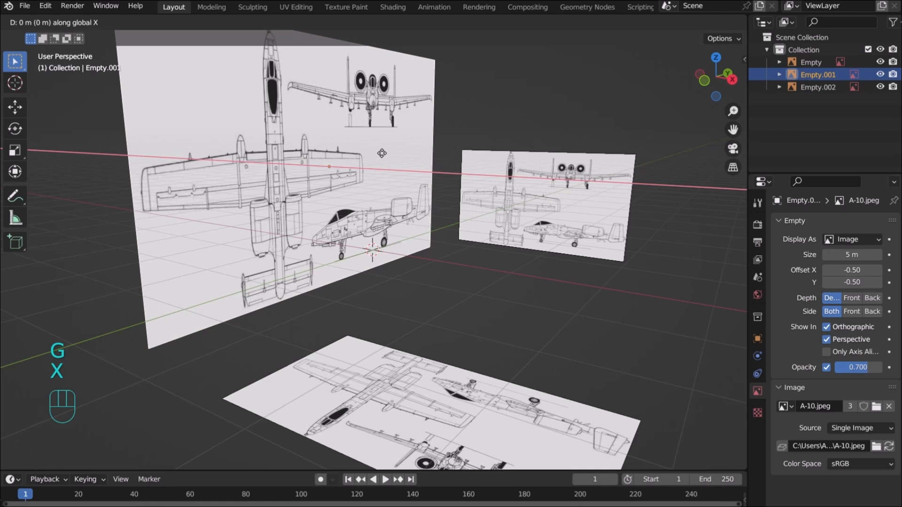
pyautogui.click(190, 139)
pyautogui.scroll(-3, 190, 139)
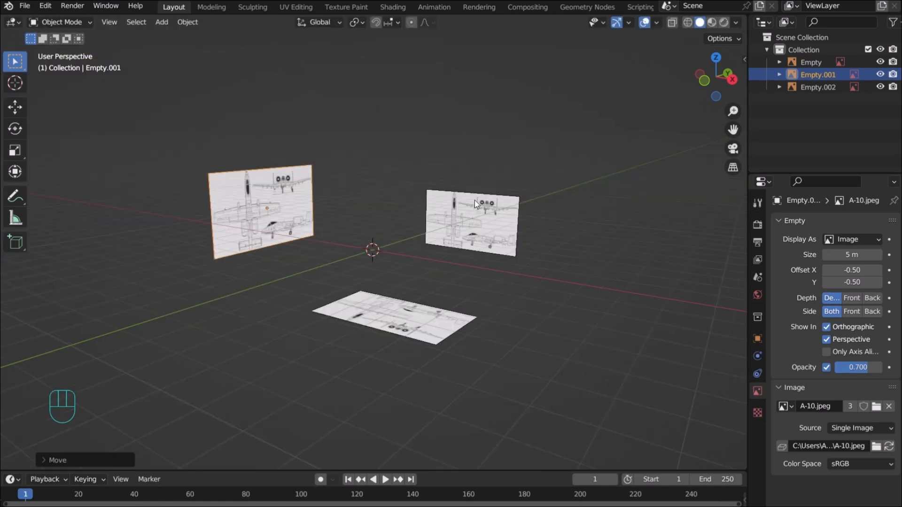
pyautogui.moveTo(716, 78)
pyautogui.mouseDown()
pyautogui.moveTo(745, 93)
pyautogui.moveTo(723, 84)
pyautogui.mouseUp()
pyautogui.press('KP_1')
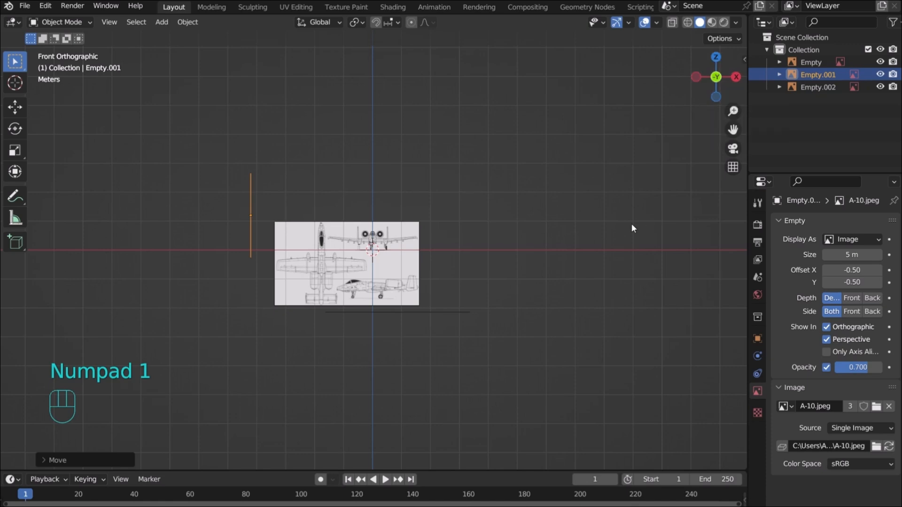
pyautogui.scroll(5, 574, 247)
pyautogui.press('KP_3')
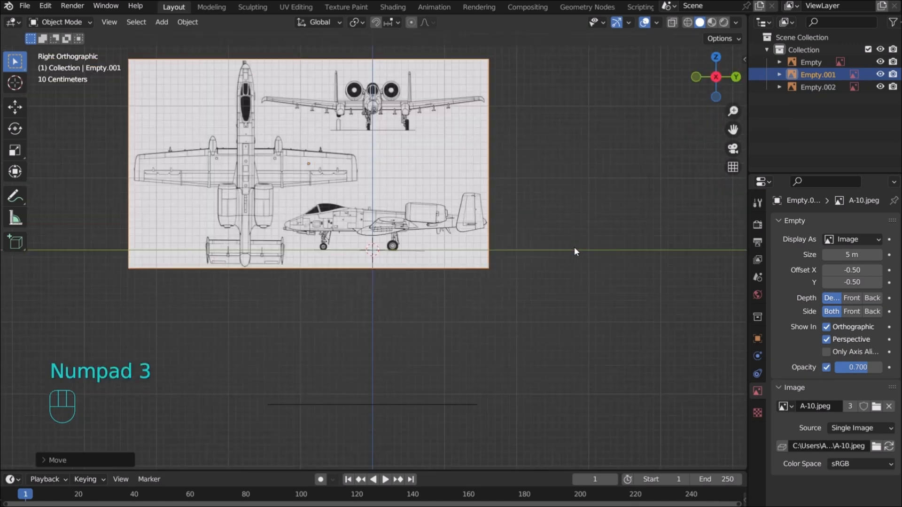
pyautogui.scroll(6, 549, 241)
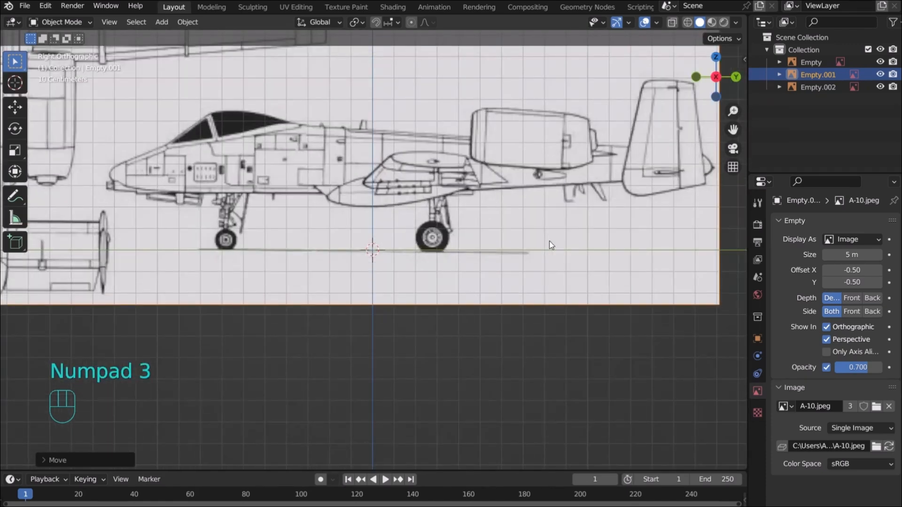
pyautogui.scroll(-6, 552, 245)
pyautogui.press('KP_7')
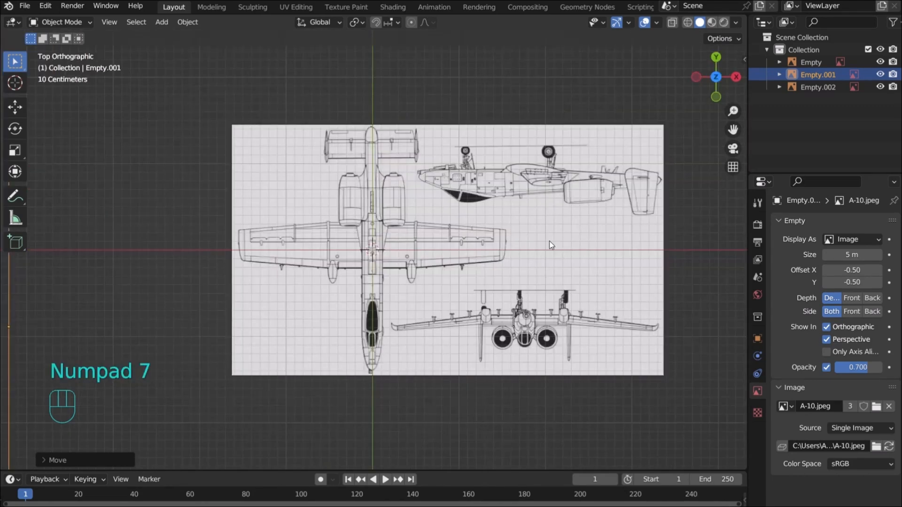
pyautogui.scroll(4, 467, 237)
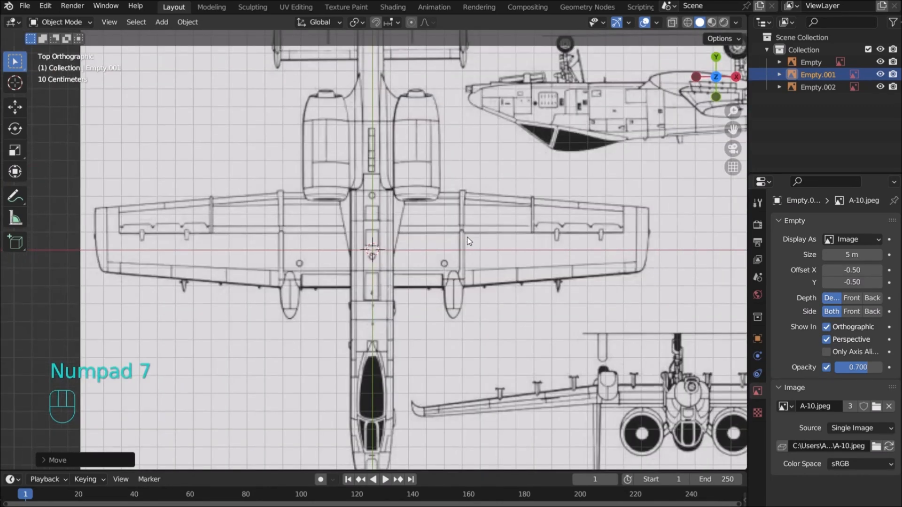
pyautogui.scroll(-3, 466, 237)
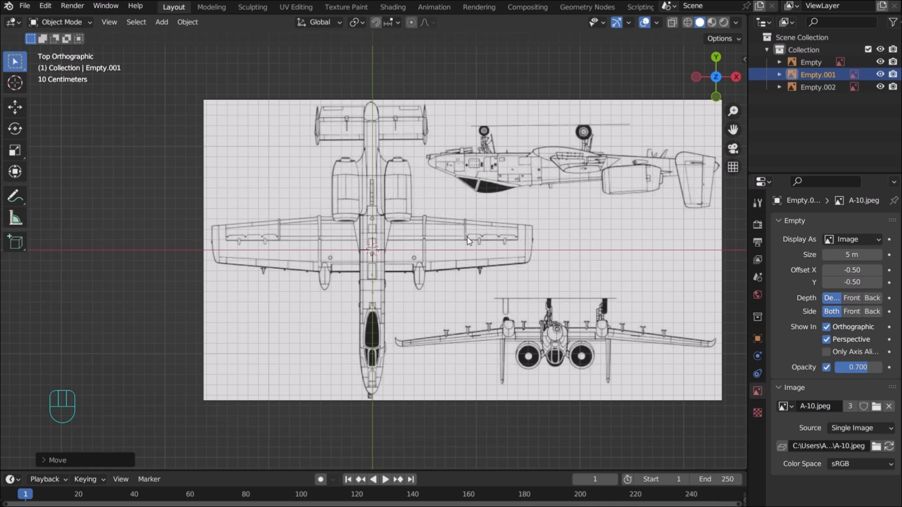
pyautogui.scroll(-2, 467, 237)
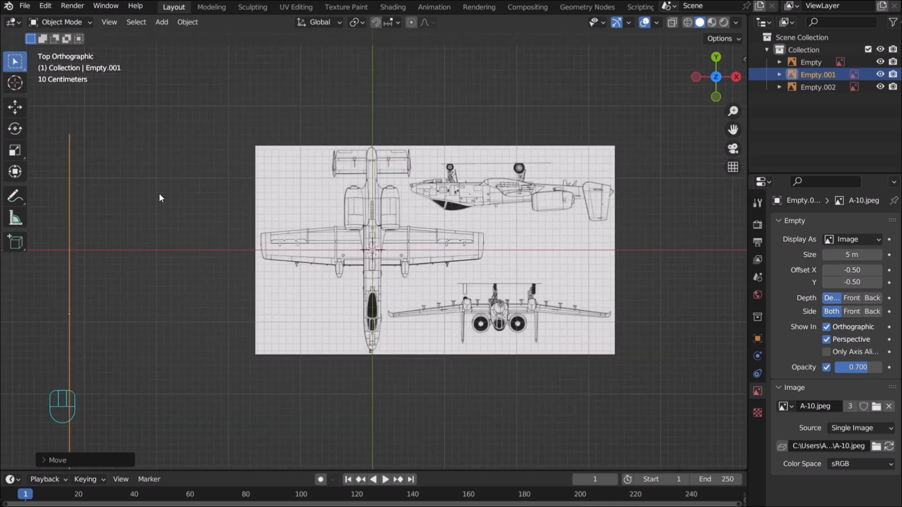
pyautogui.moveTo(716, 77)
pyautogui.mouseDown()
pyautogui.moveTo(691, 96)
pyautogui.moveTo(712, 88)
pyautogui.mouseUp()
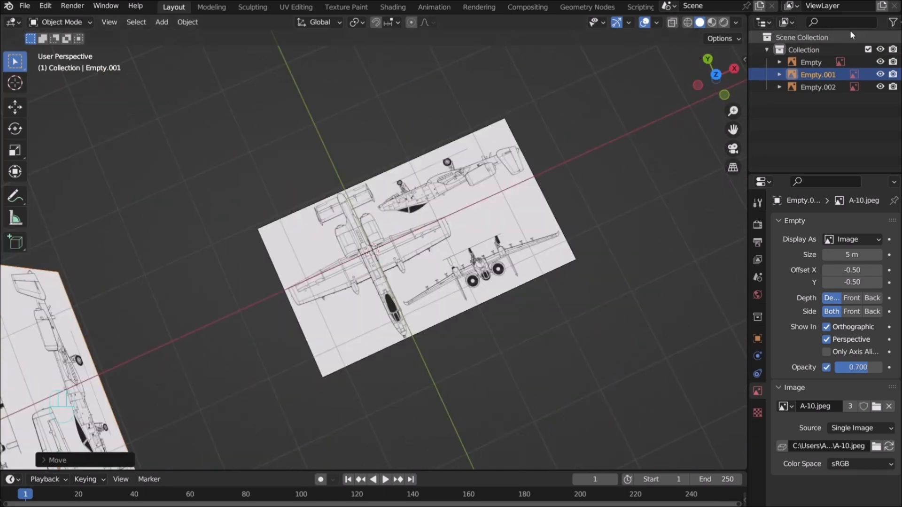
# Turn off selectability for Empty, Empty.001 and Empty.002 in the Outliner
pyautogui.click(892, 22)
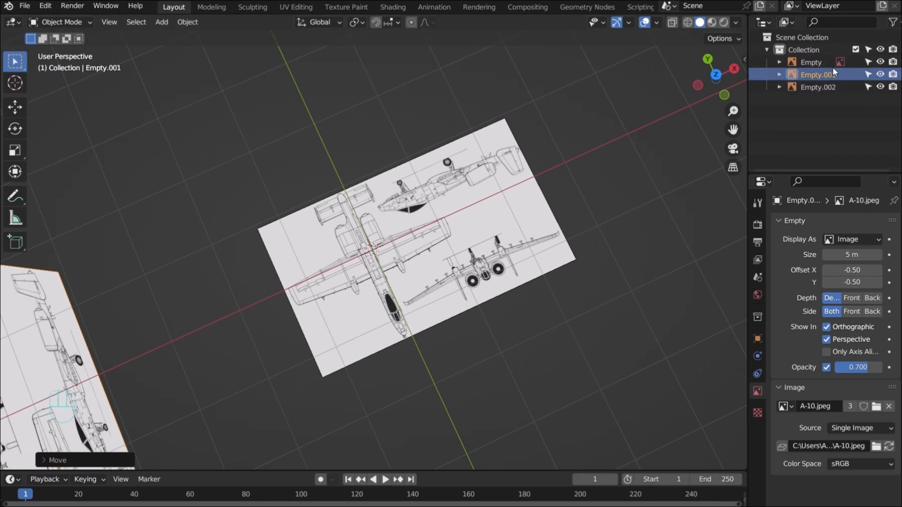
pyautogui.click(868, 62)
pyautogui.click(869, 74)
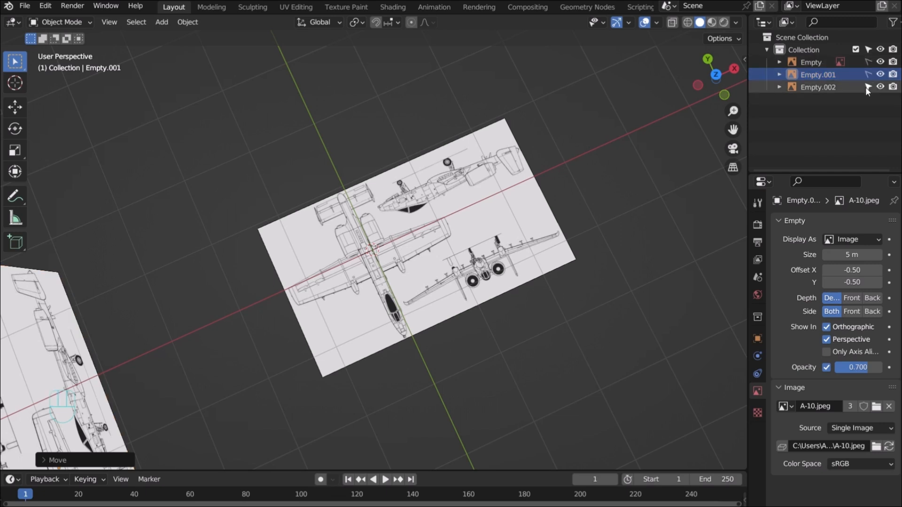
pyautogui.click(868, 87)
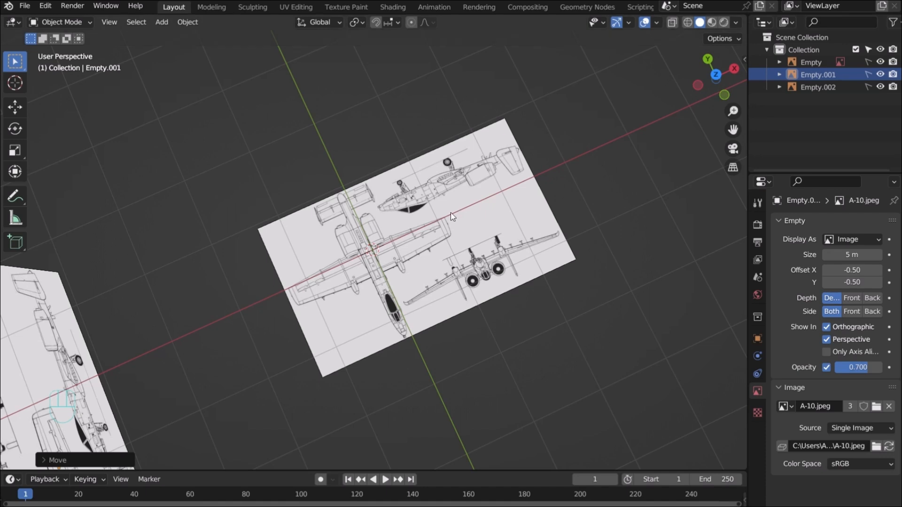
pyautogui.moveTo(726, 93); pyautogui.dragTo(562, 167)
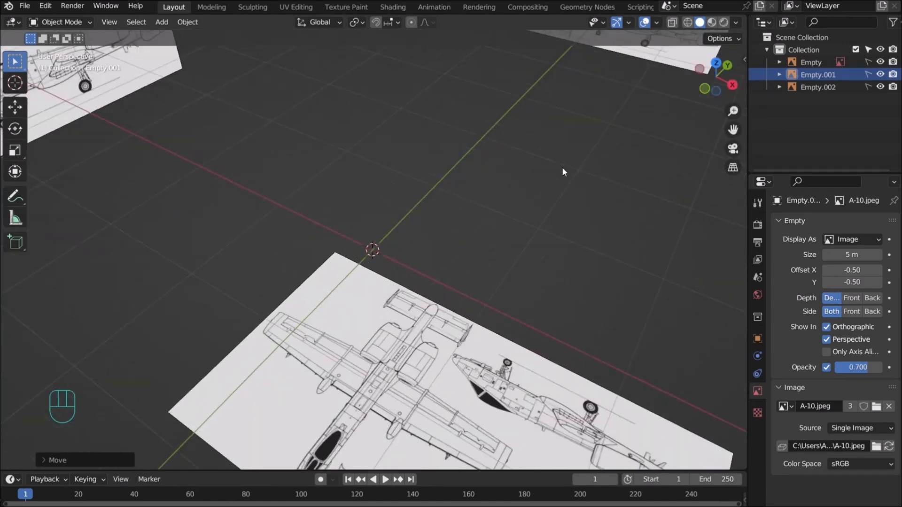
pyautogui.press('KP_1')
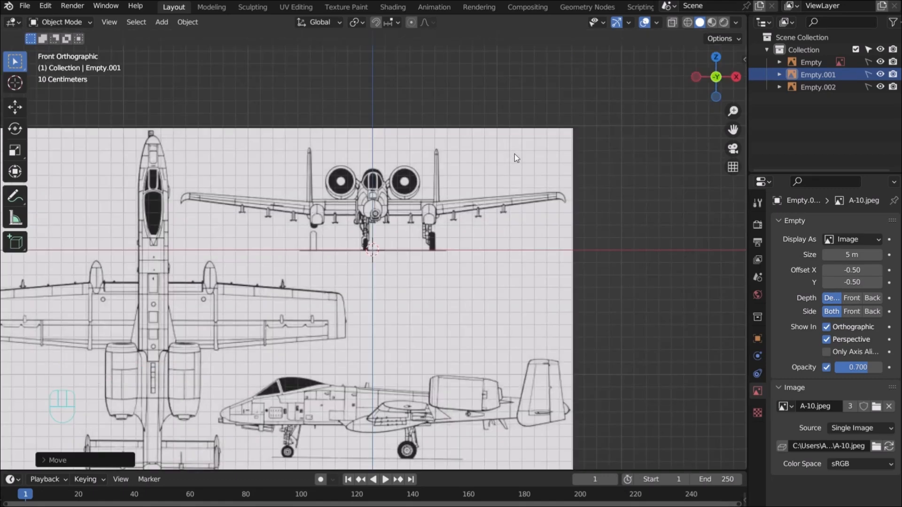
pyautogui.click(868, 61)
pyautogui.click(513, 137)
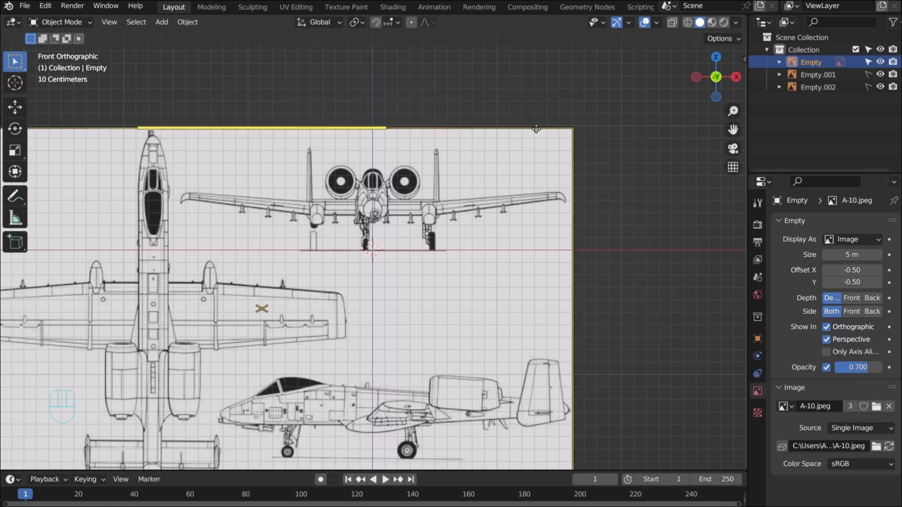
pyautogui.click(869, 62)
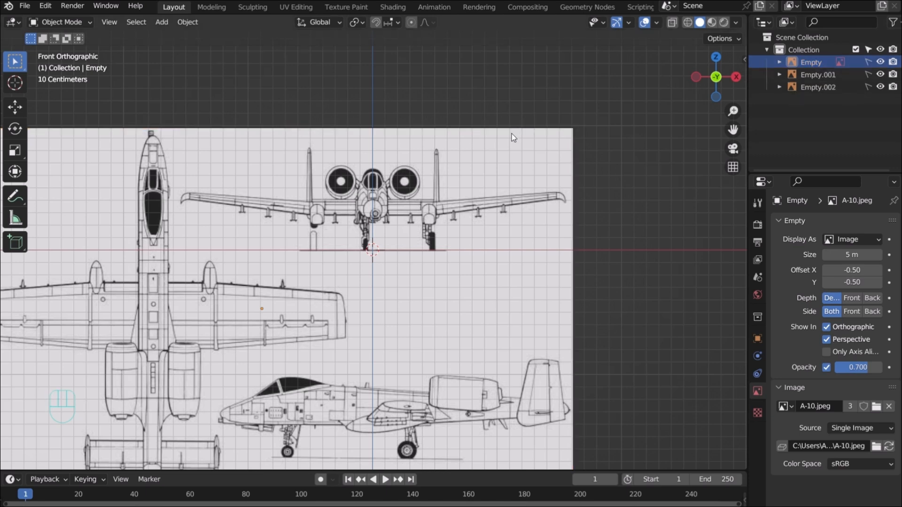
pyautogui.scroll(-5, 511, 133)
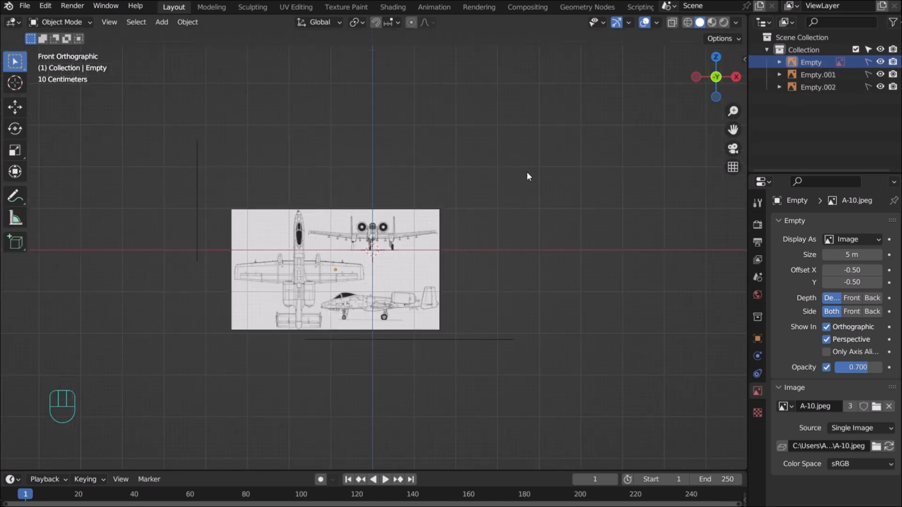
pyautogui.moveTo(730, 80); pyautogui.dragTo(573, 202)
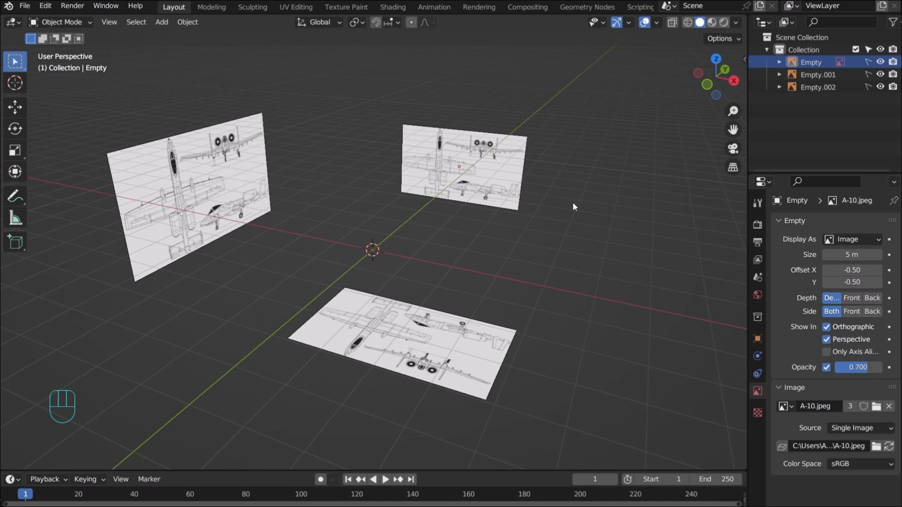
pyautogui.press('KP_3')
pyautogui.scroll(4, 458, 233)
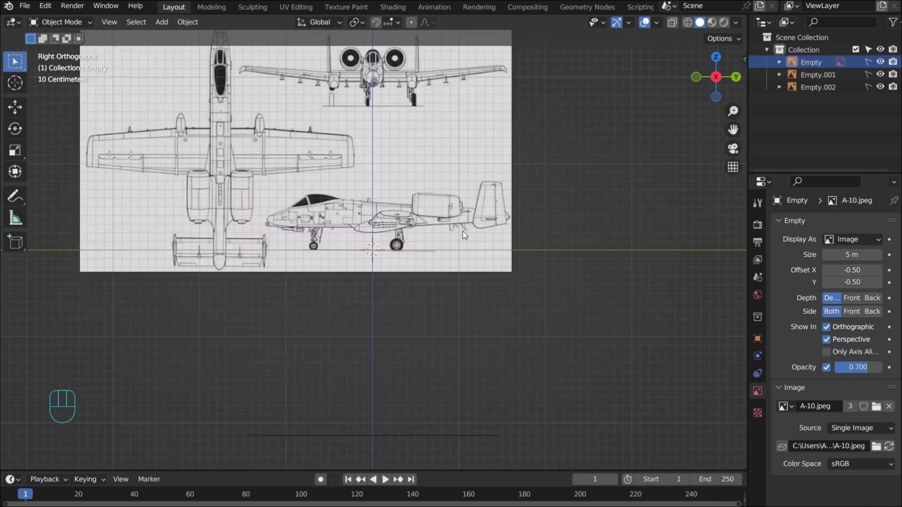
# Add a new mesh cylinder to the scene
pyautogui.press('shift')
pyautogui.hotkey('shift', 'a')
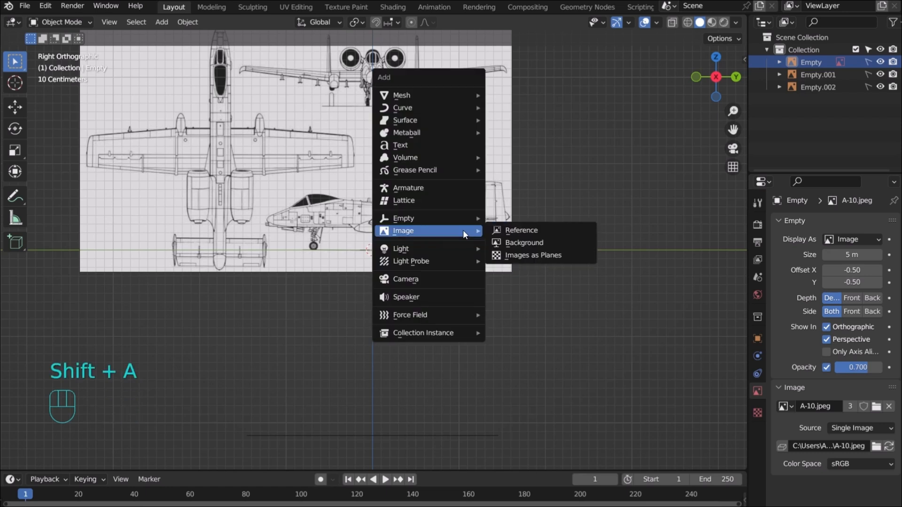
pyautogui.moveTo(442, 94)
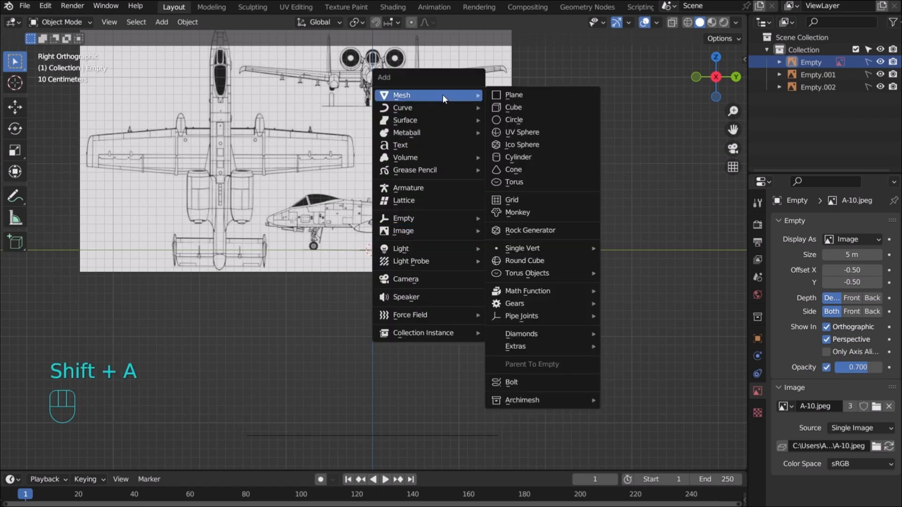
pyautogui.click(529, 157)
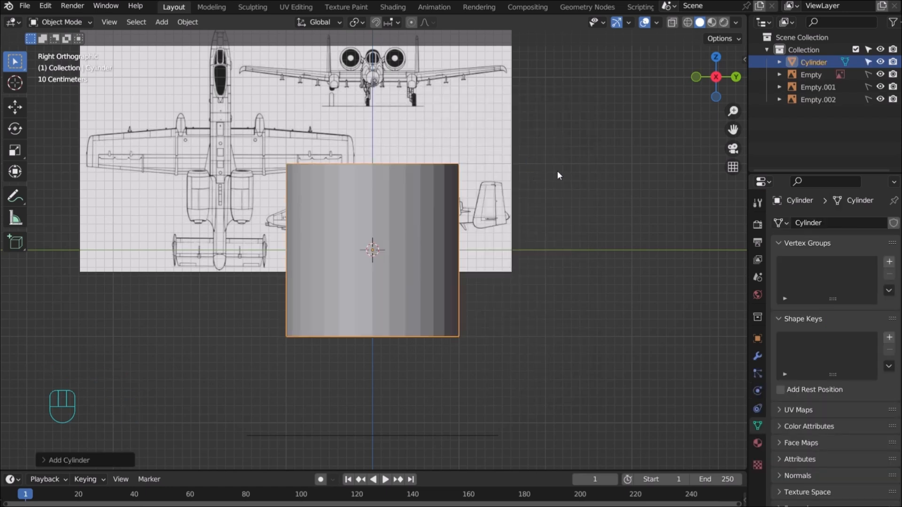
# Scale the cylinder down to about 0.36 and rotate it 90° about X
pyautogui.press('s')
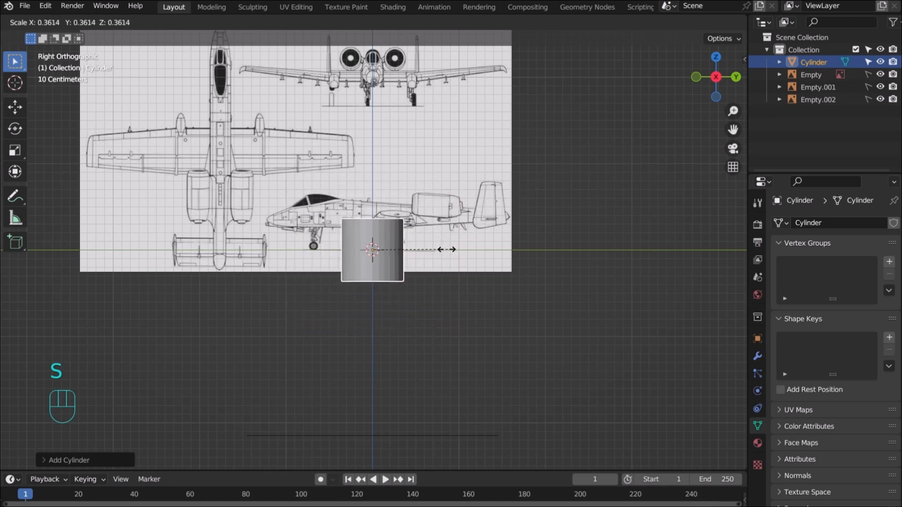
pyautogui.click(425, 255)
pyautogui.scroll(5, 429, 256)
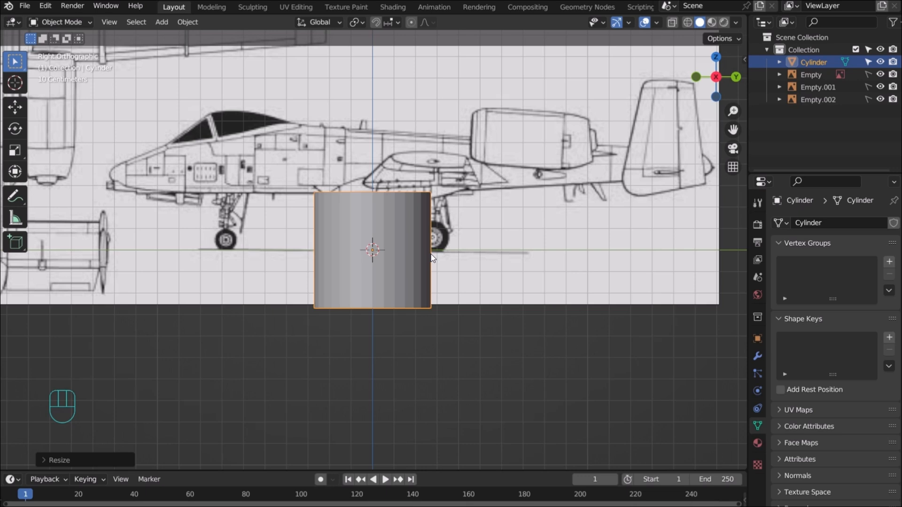
pyautogui.write('r')
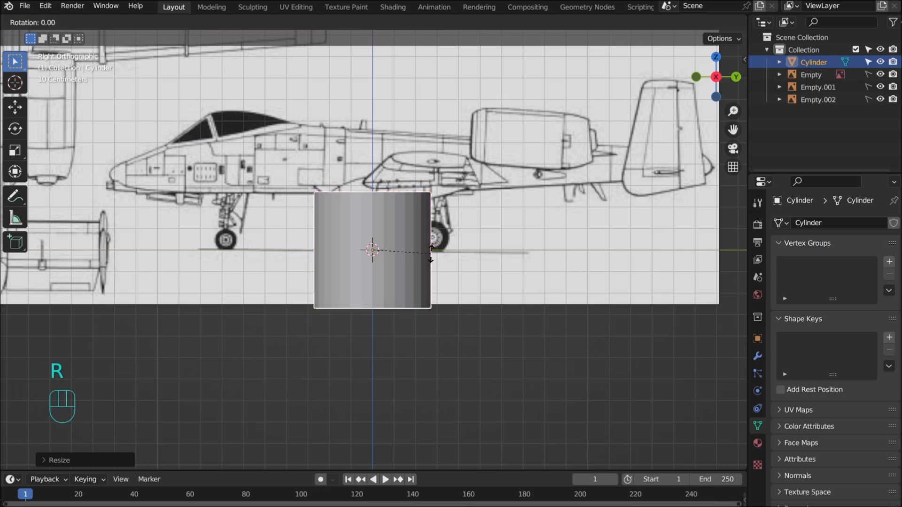
pyautogui.write('x90')
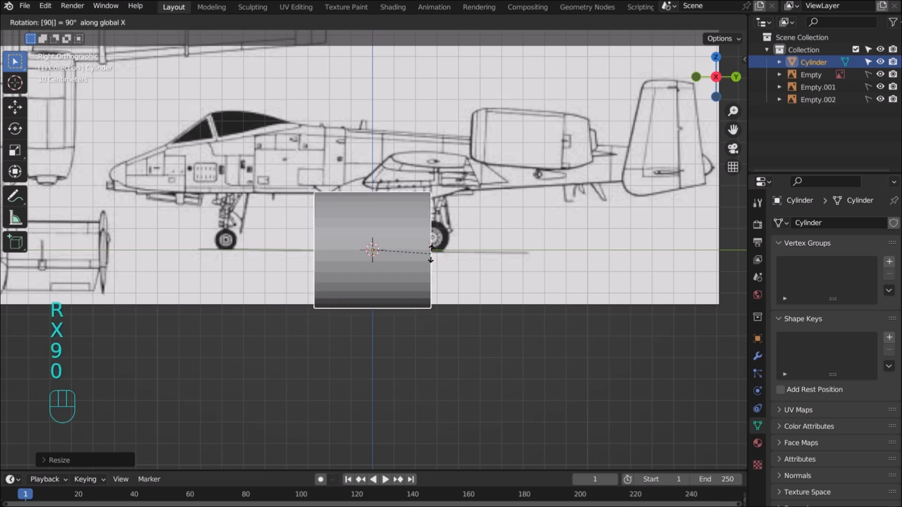
pyautogui.press('Return')
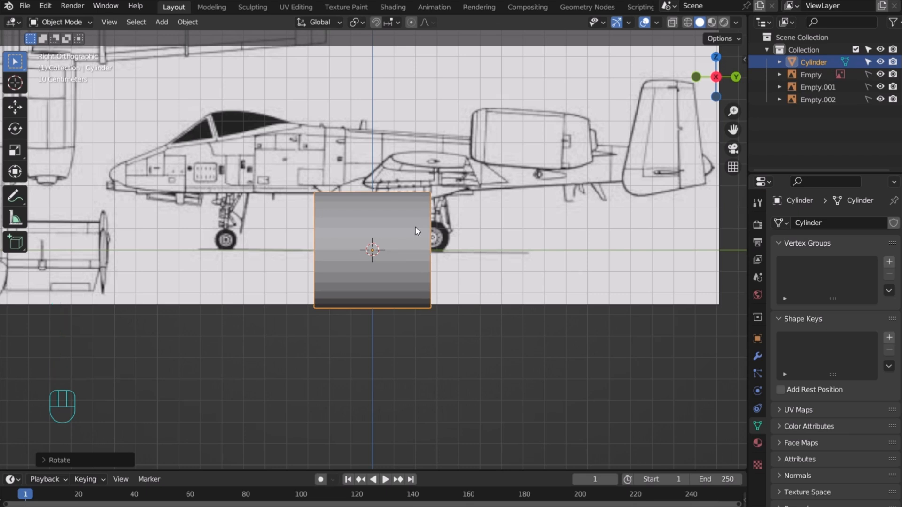
# Shift the cylinder along Y, raise it to fuselage height, and shrink it
pyautogui.press('g')
pyautogui.press('y')
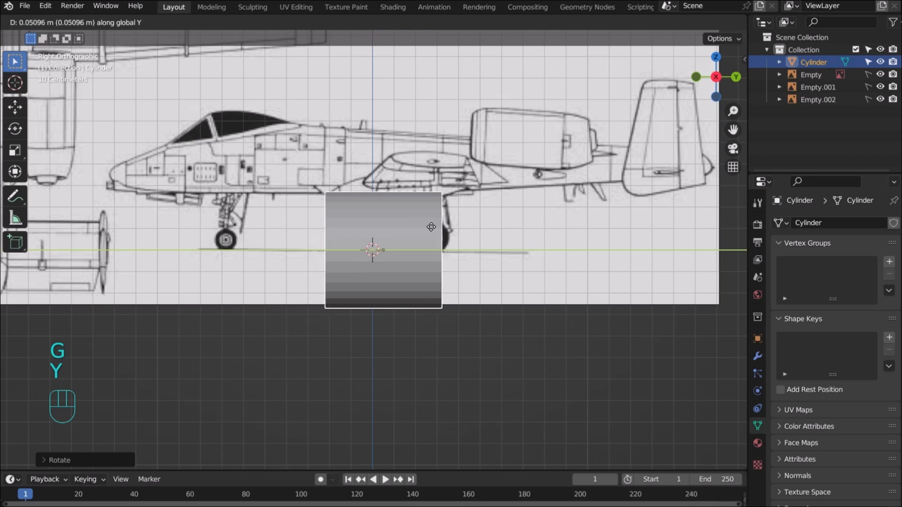
pyautogui.click(447, 232)
pyautogui.press('g')
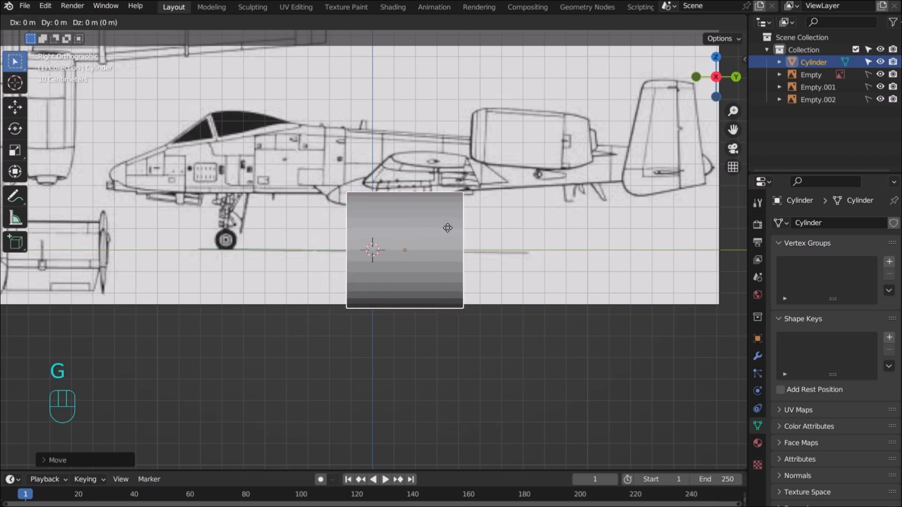
pyautogui.press('z')
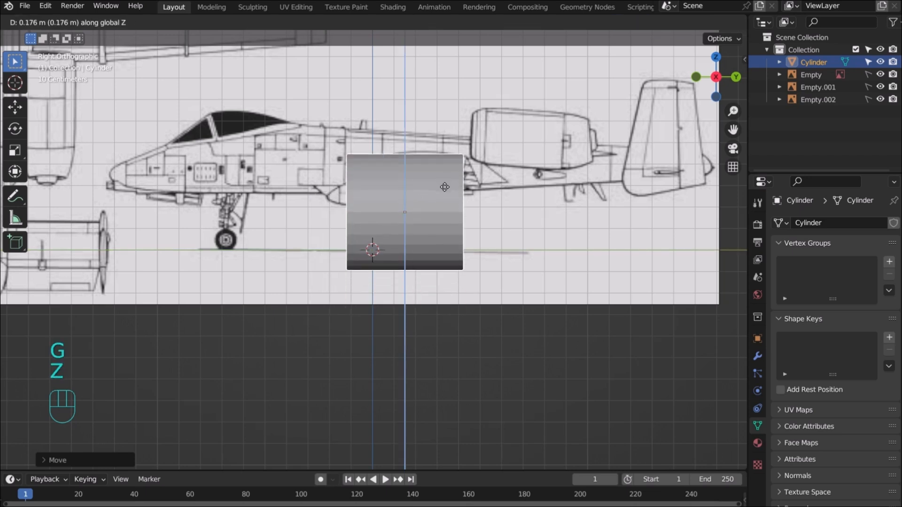
pyautogui.click(451, 149)
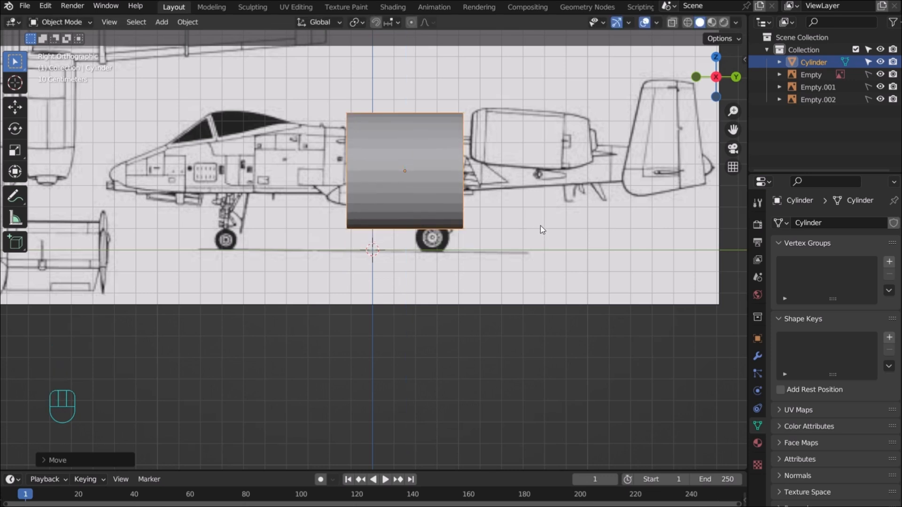
pyautogui.press('s')
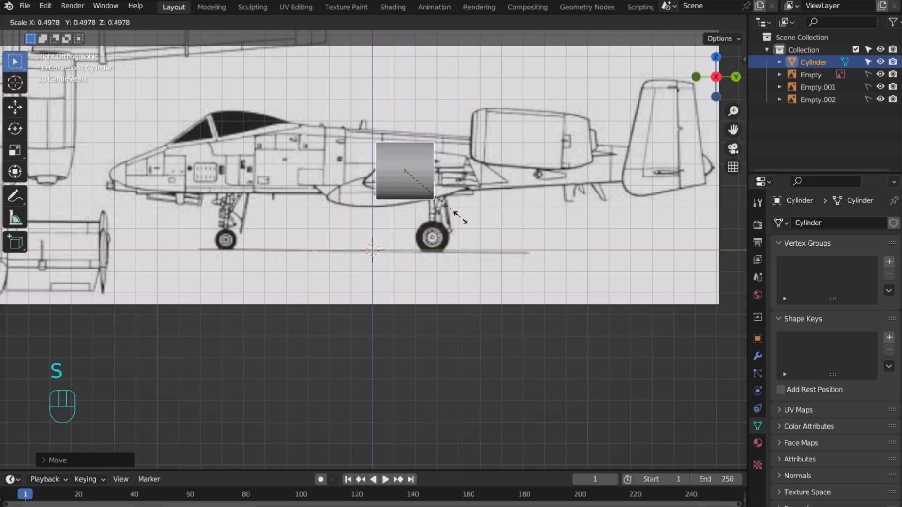
pyautogui.click(468, 221)
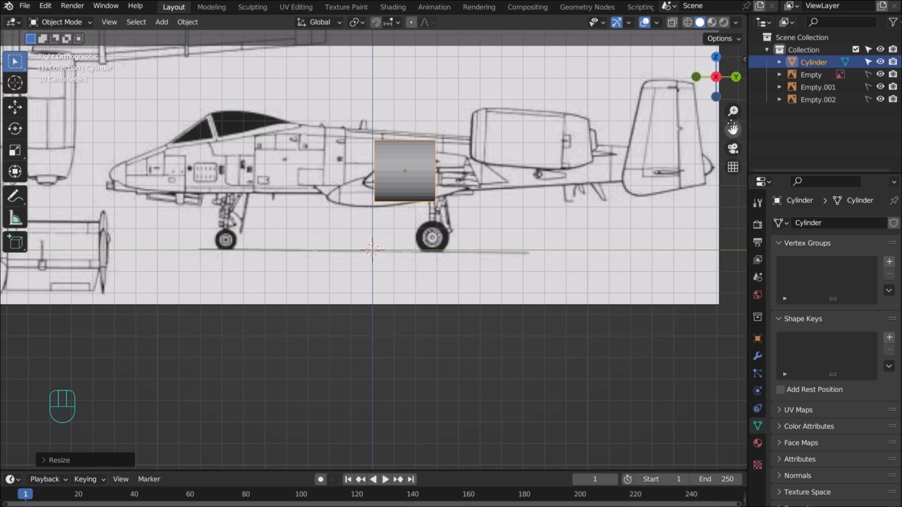
# Refine the cylinder's size and vertical position against the side-view blueprint
pyautogui.moveTo(732, 130); pyautogui.dragTo(740, 230)
pyautogui.scroll(3, 536, 198)
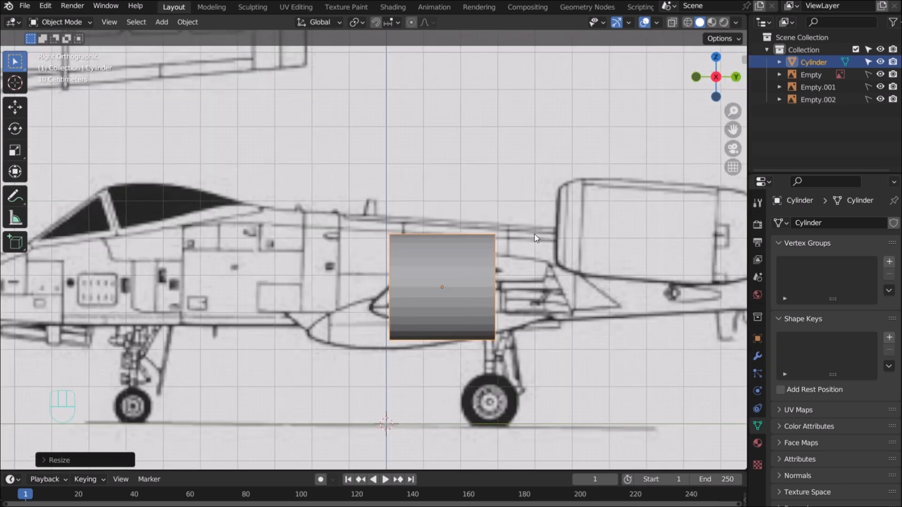
pyautogui.press('g')
pyautogui.press('z')
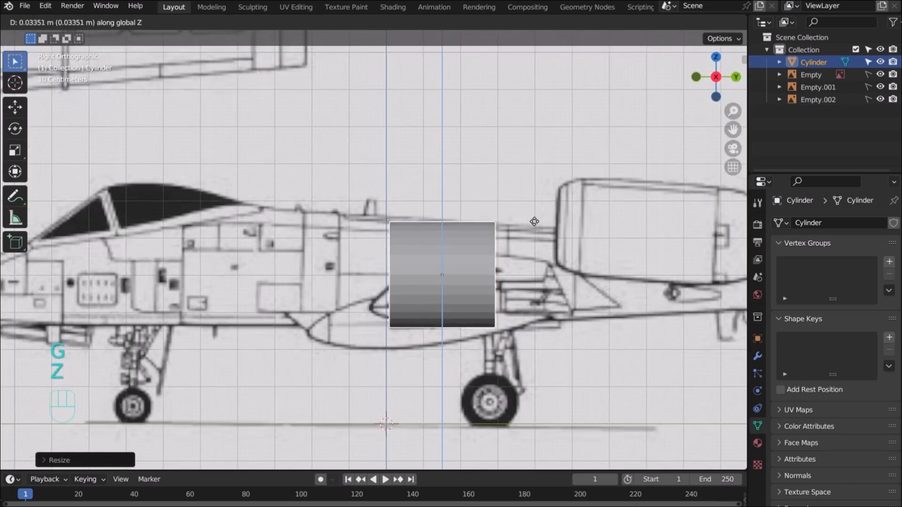
pyautogui.click(537, 224)
pyautogui.press('s')
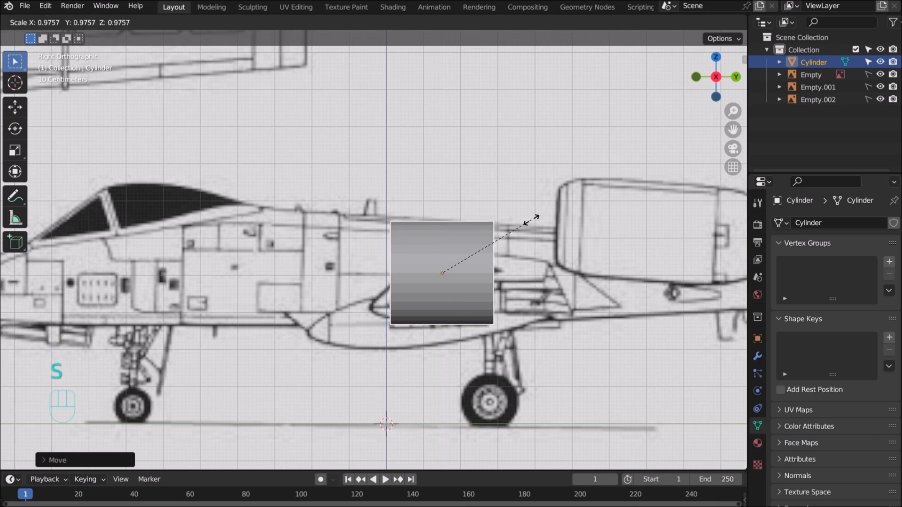
pyautogui.click(529, 221)
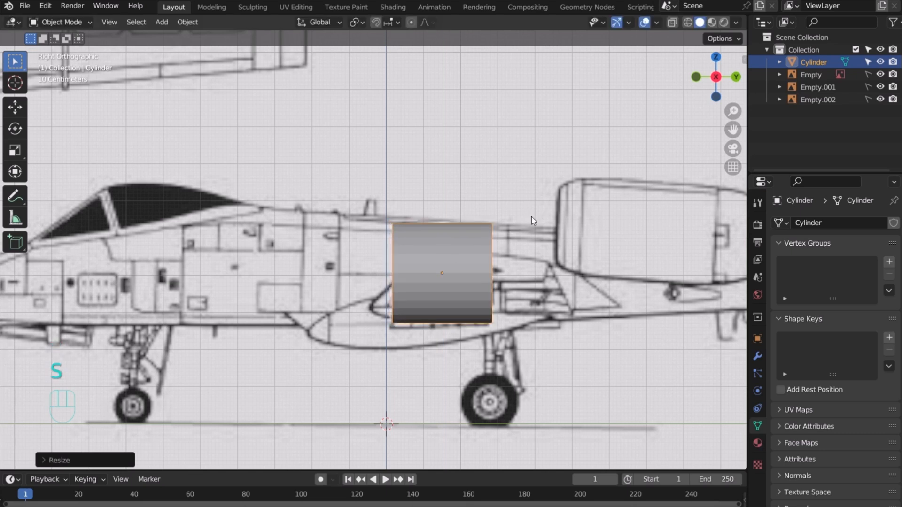
pyautogui.press('s')
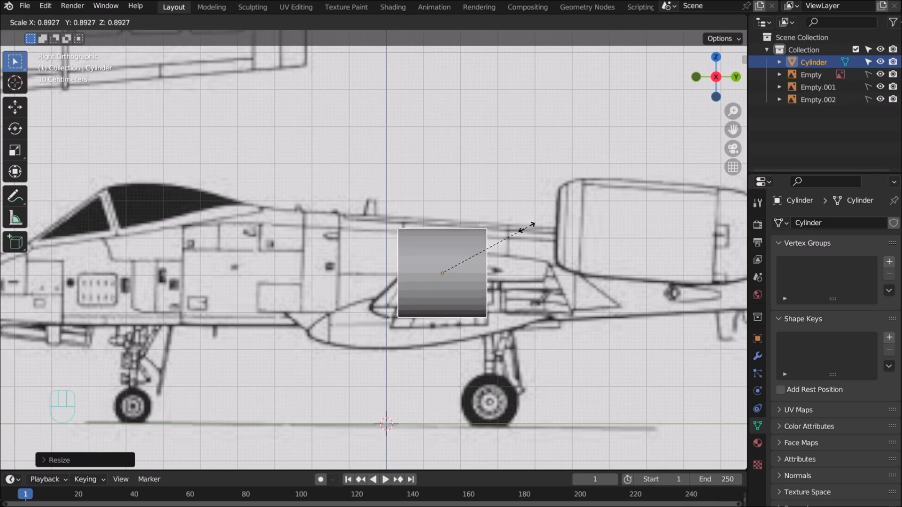
pyautogui.click(527, 227)
pyautogui.press('g')
pyautogui.press('z')
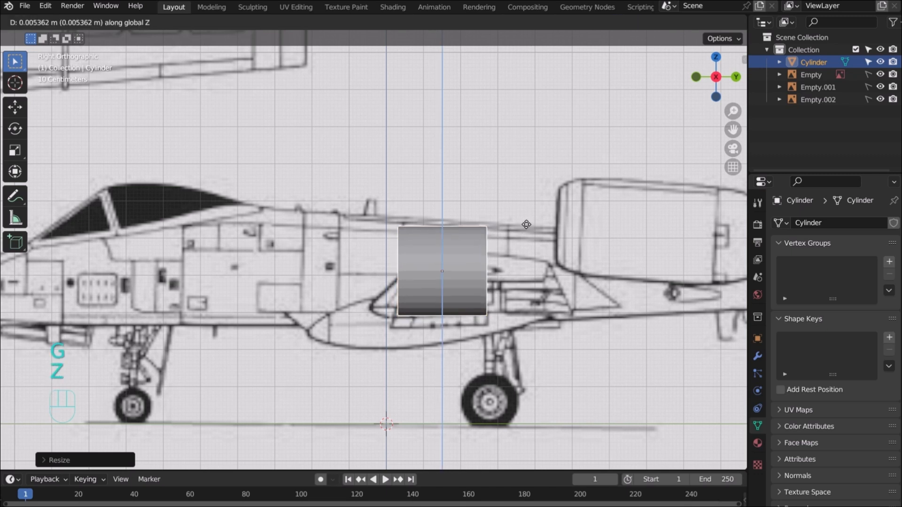
pyautogui.click(526, 225)
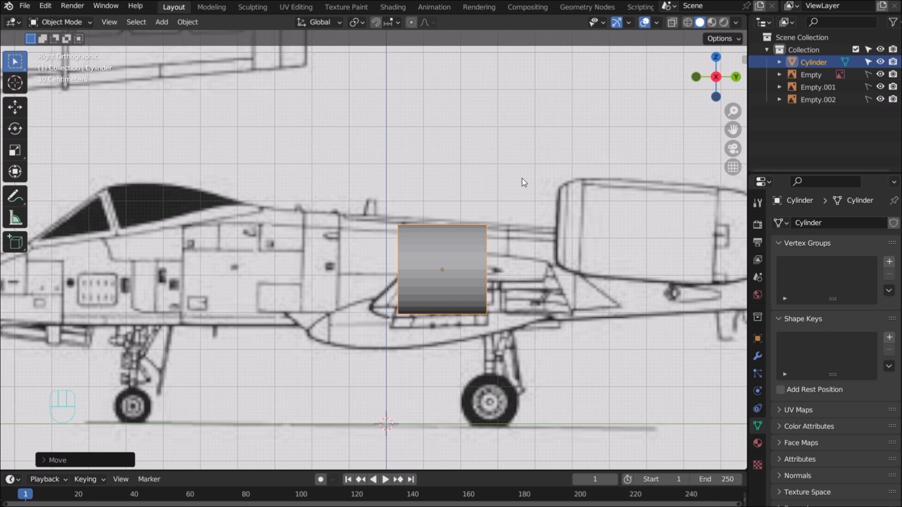
# Switch the cylinder into Edit Mode and view it in 3D
pyautogui.click(89, 21)
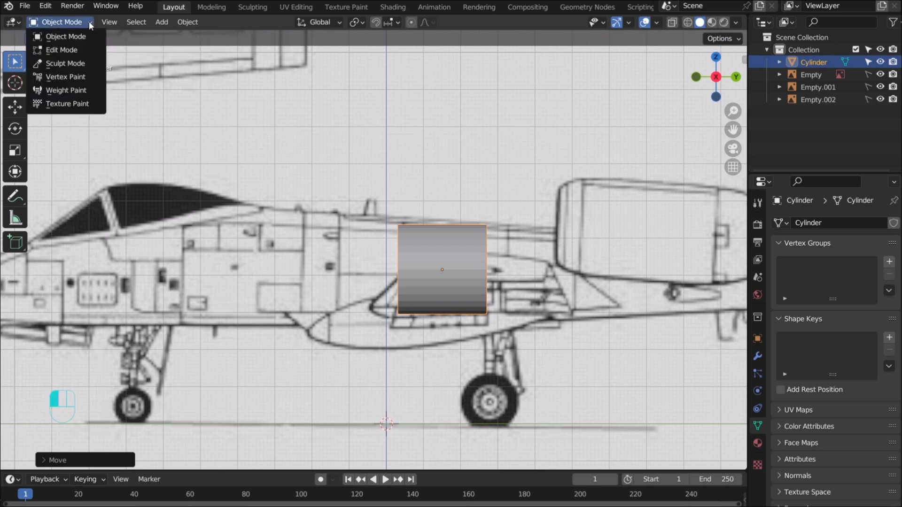
pyautogui.click(68, 49)
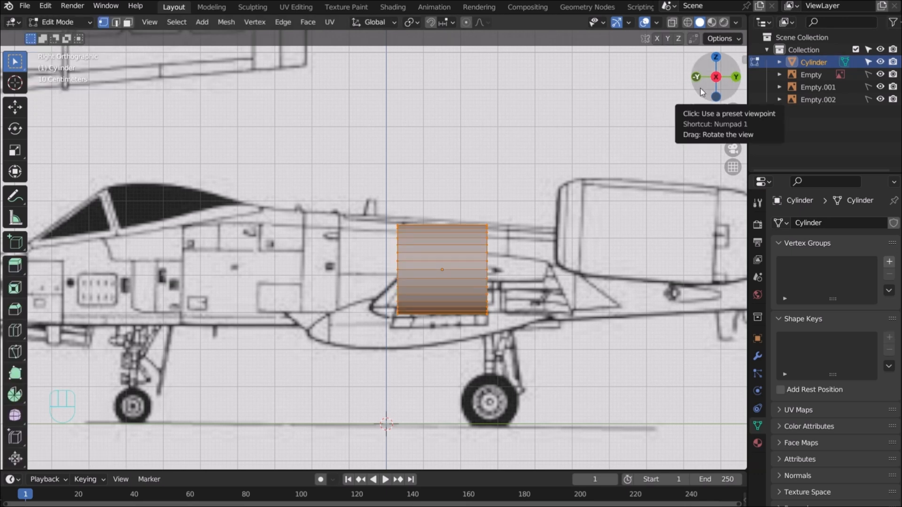
pyautogui.moveTo(704, 85); pyautogui.dragTo(504, 262)
pyautogui.scroll(-4, 518, 239)
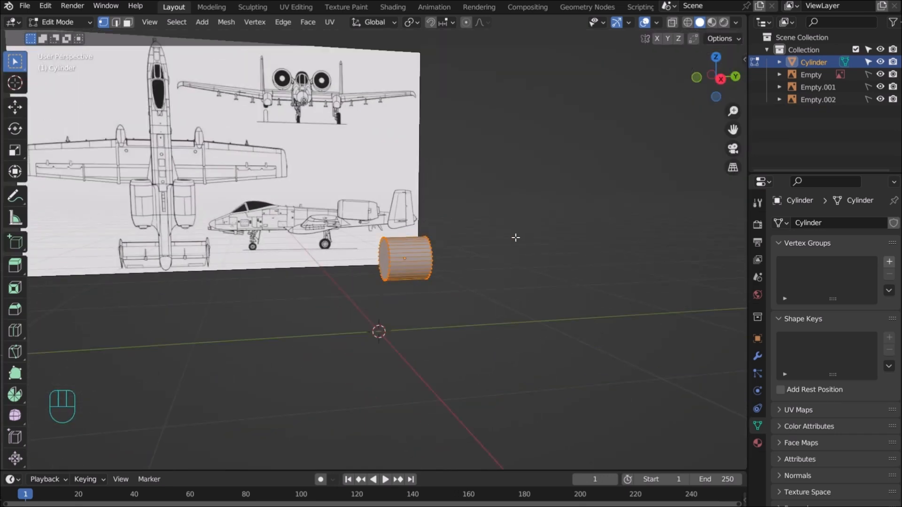
# In face select mode, select only the nose-facing end cap and return to right orthographic view
pyautogui.press('3')
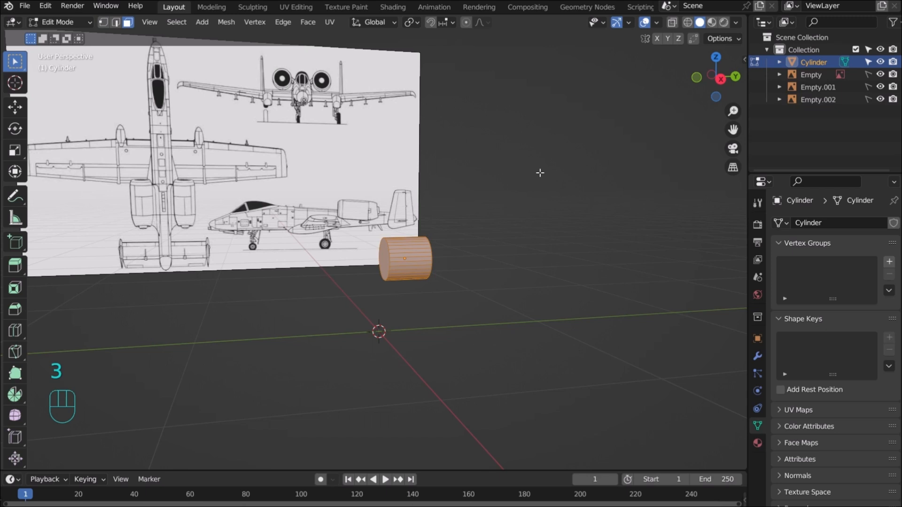
pyautogui.click(127, 24)
pyautogui.click(384, 257)
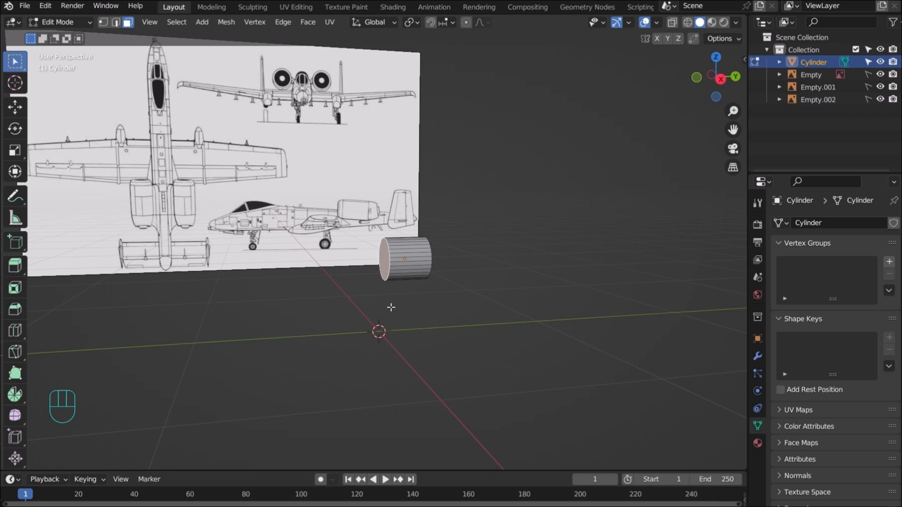
pyautogui.press('KP_3')
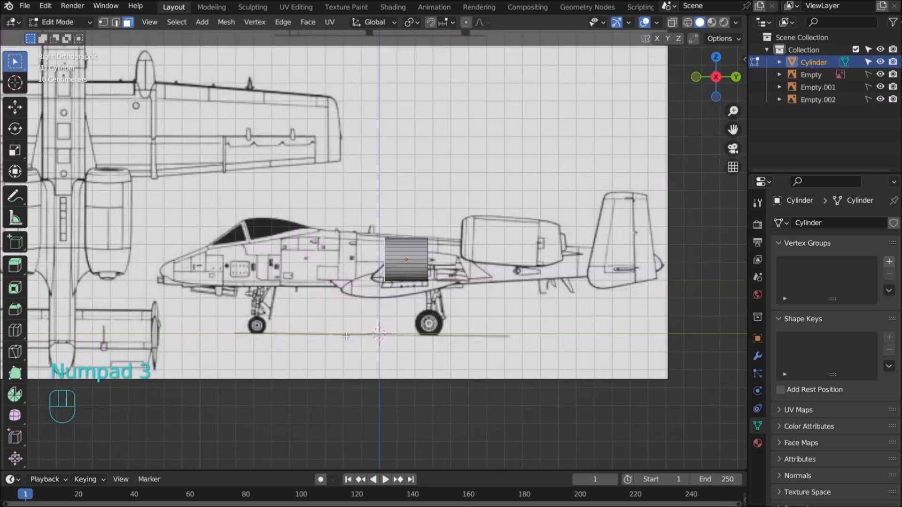
# Extrude the end cap along Y toward the nose, then enlarge and raise it
pyautogui.press('e')
pyautogui.press('y')
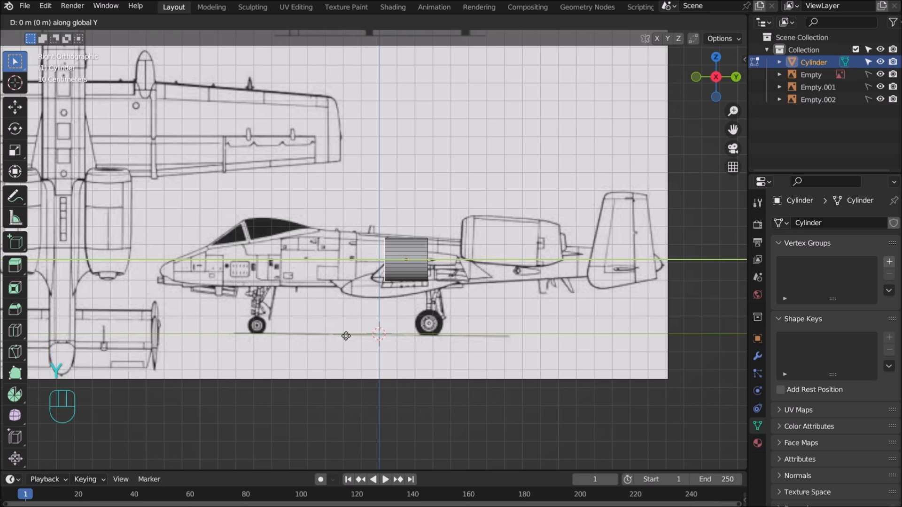
pyautogui.click(280, 333)
pyautogui.scroll(5, 401, 289)
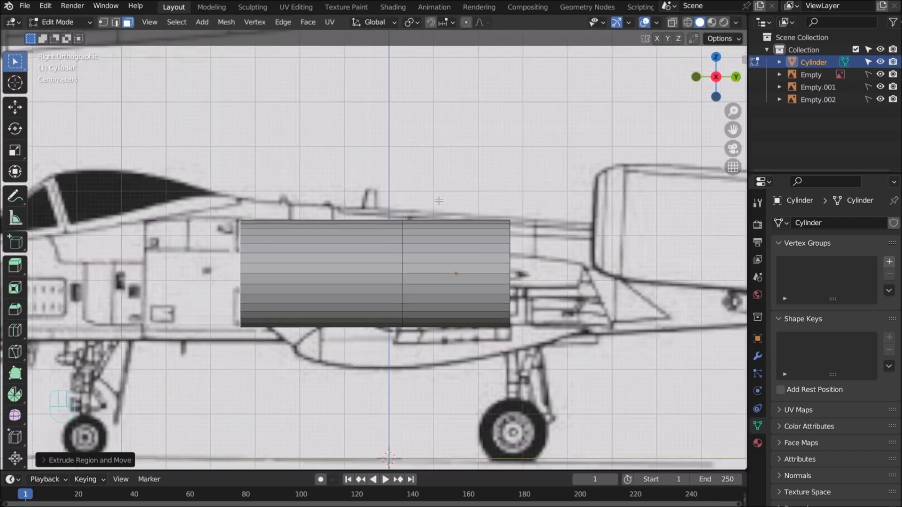
pyautogui.press('s')
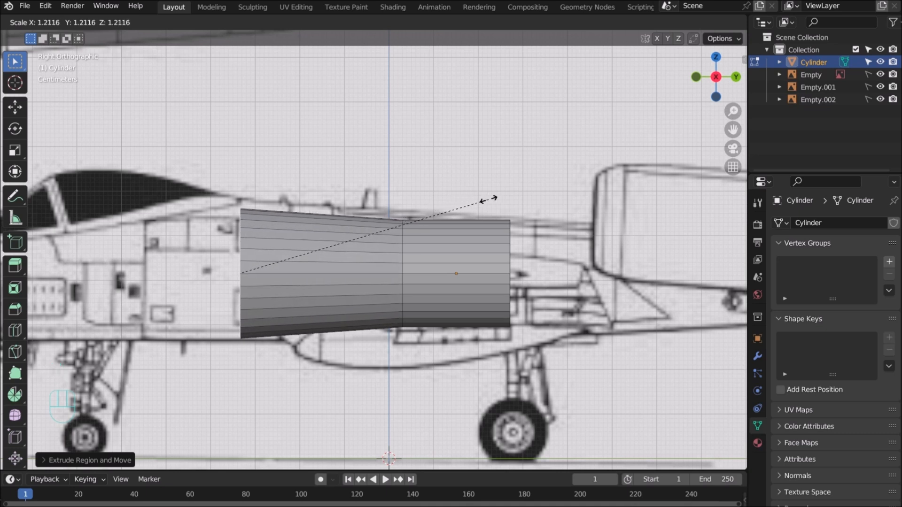
pyautogui.click(500, 199)
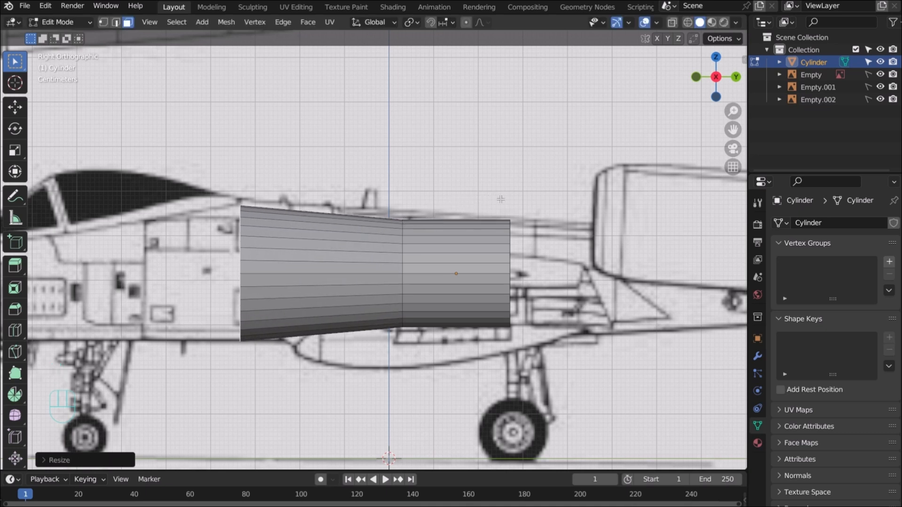
pyautogui.press('g')
pyautogui.press('z')
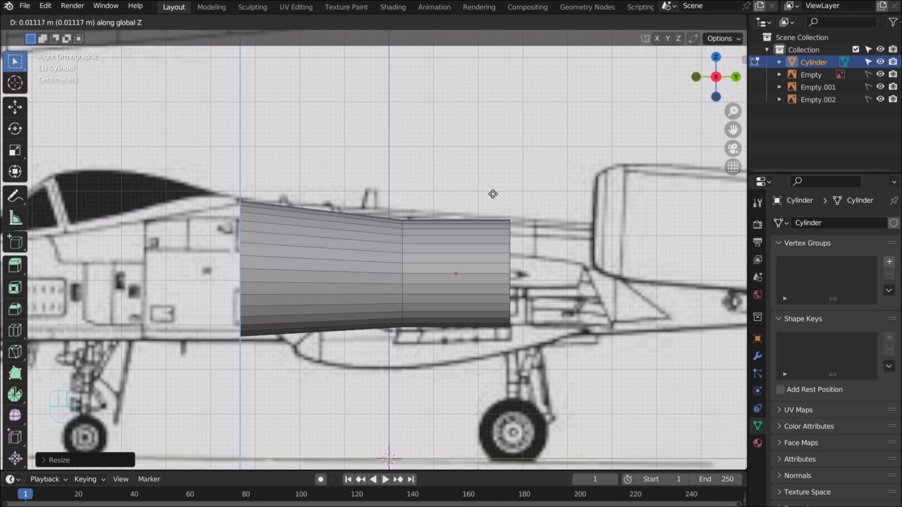
pyautogui.click(493, 194)
# Shrink the new end face slightly and fine-tune its height to the outline
pyautogui.press('s')
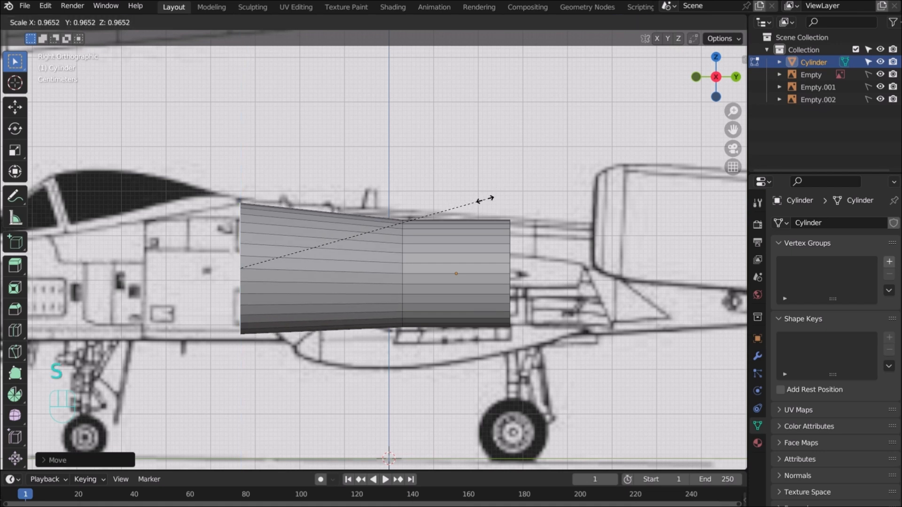
pyautogui.click(485, 199)
pyautogui.press('g')
pyautogui.press('z')
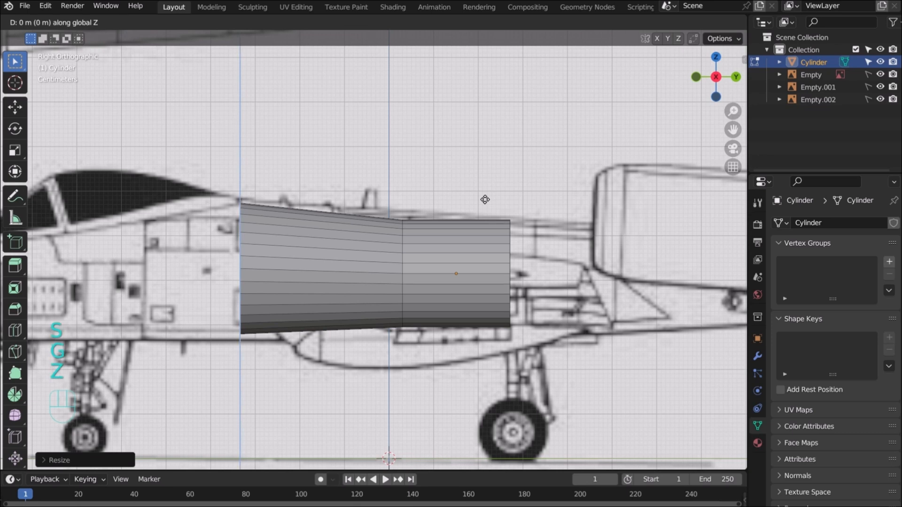
pyautogui.click(485, 196)
pyautogui.scroll(-3, 485, 196)
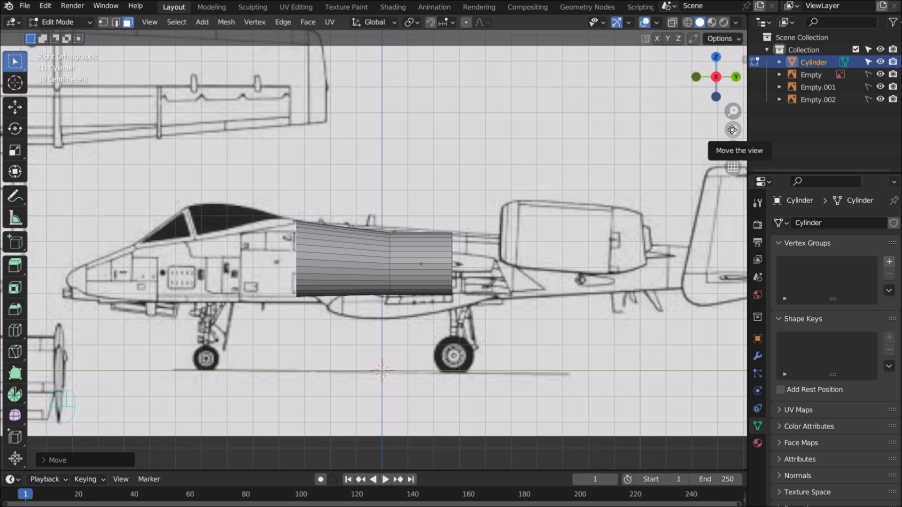
# Select the whole fuselage mesh, enlarge it, and lower it slightly along Z
pyautogui.scroll(2, 485, 189)
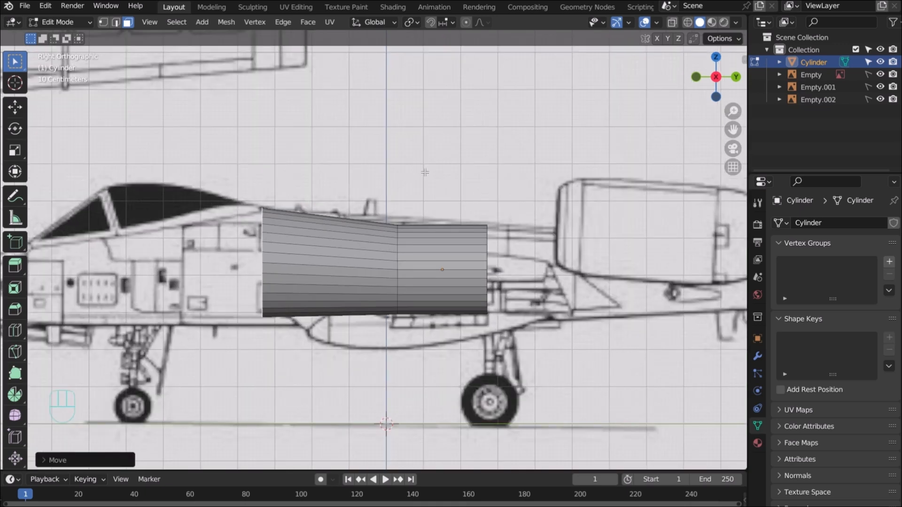
pyautogui.press('a')
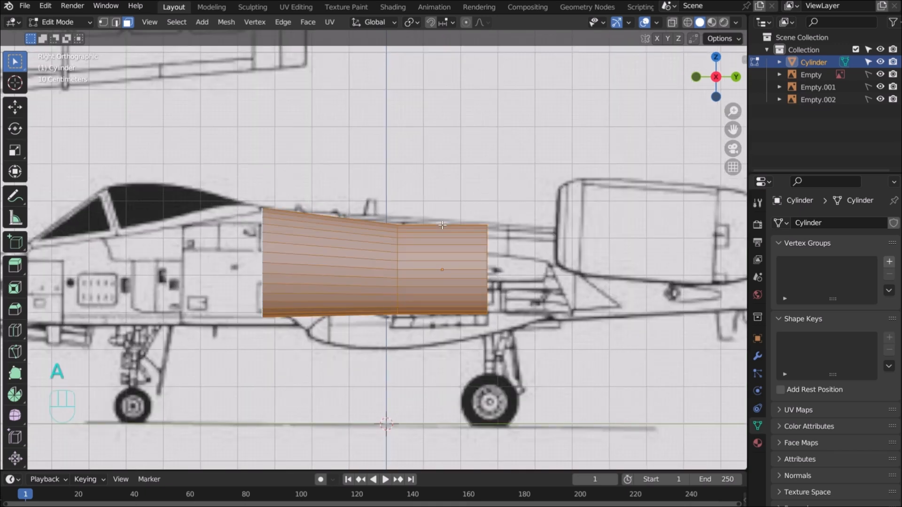
pyautogui.press('s')
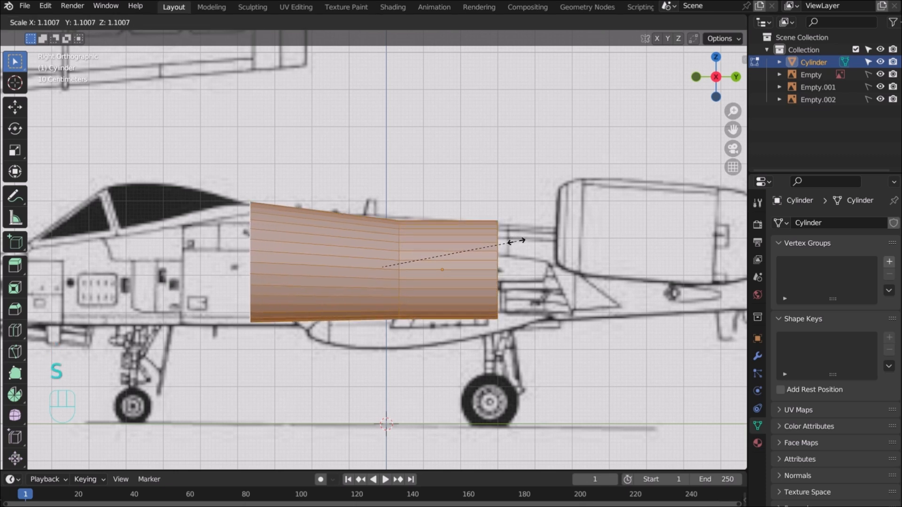
pyautogui.click(518, 242)
pyautogui.press('g')
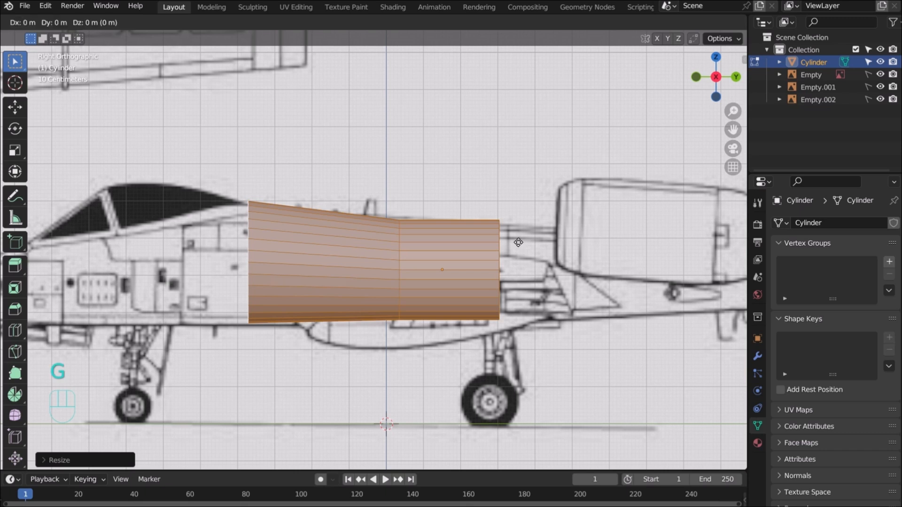
pyautogui.press('z')
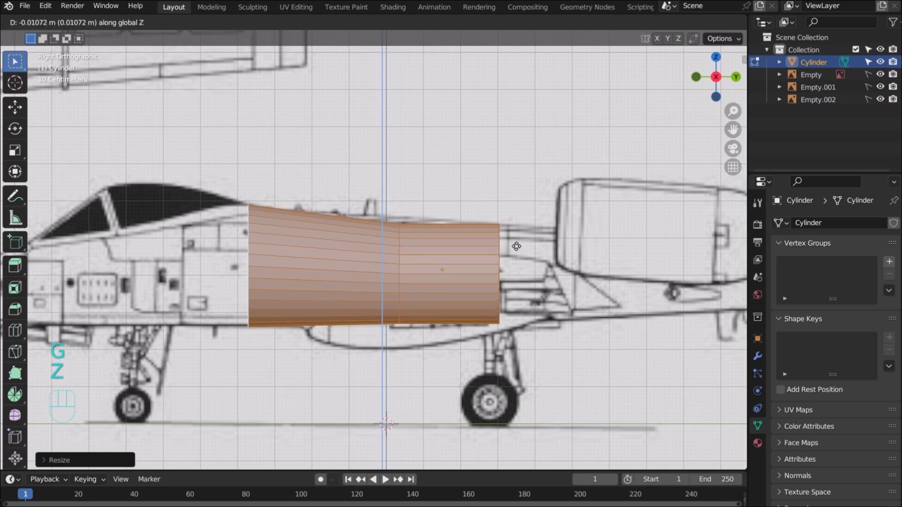
pyautogui.click(517, 246)
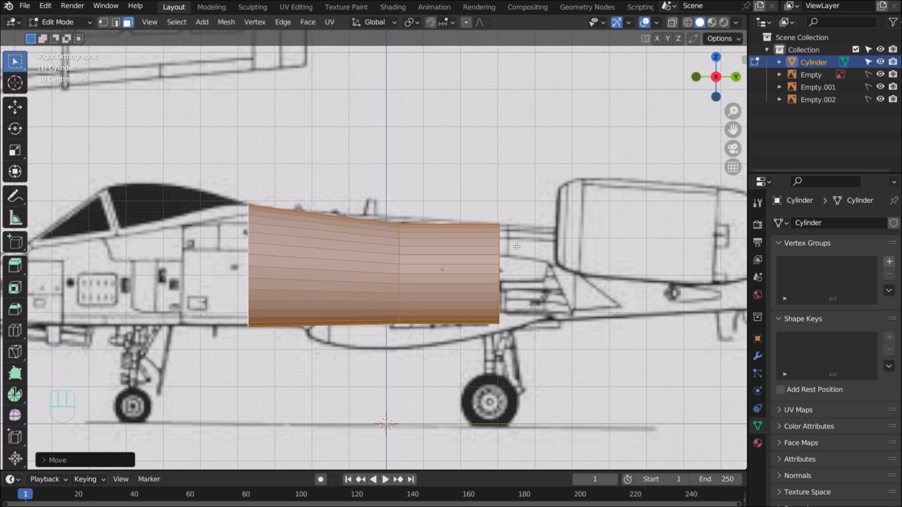
# Slide the mesh about 0.02 m along Y to match the side reference, then deselect
pyautogui.press('g')
pyautogui.press('y')
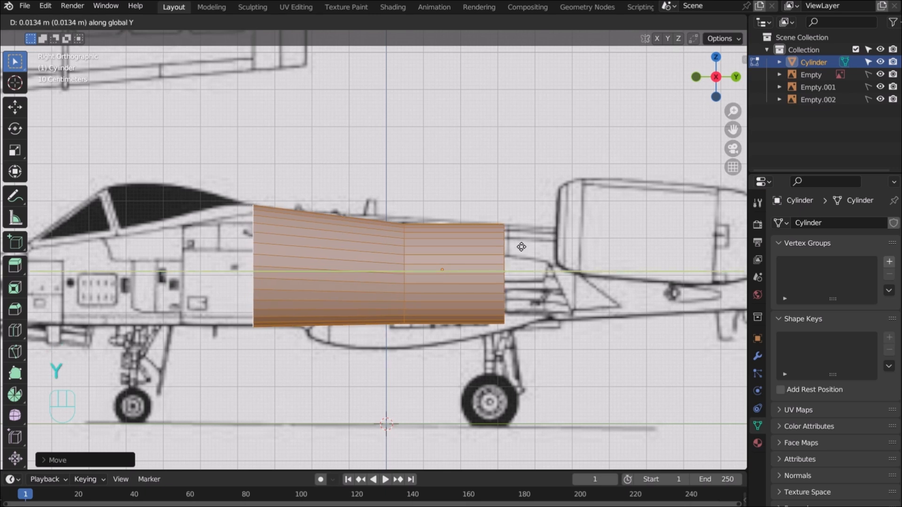
pyautogui.click(522, 247)
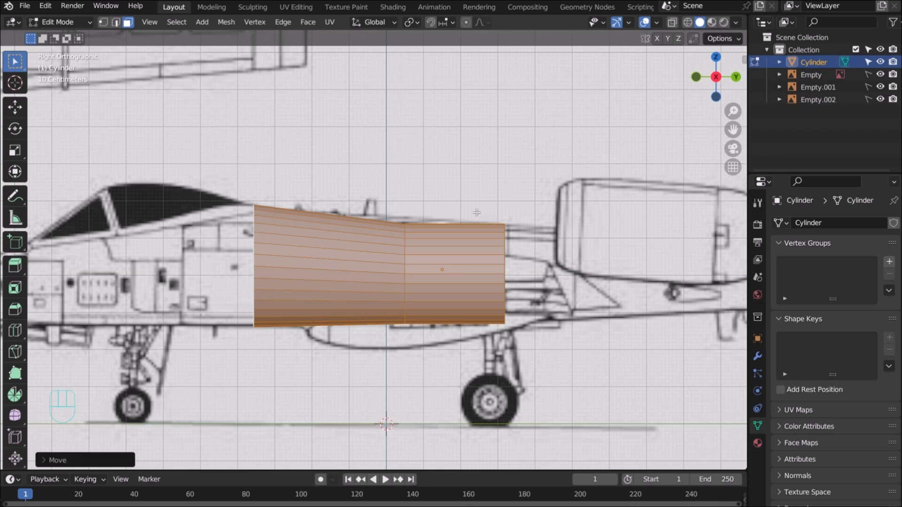
pyautogui.press('g')
pyautogui.press('y')
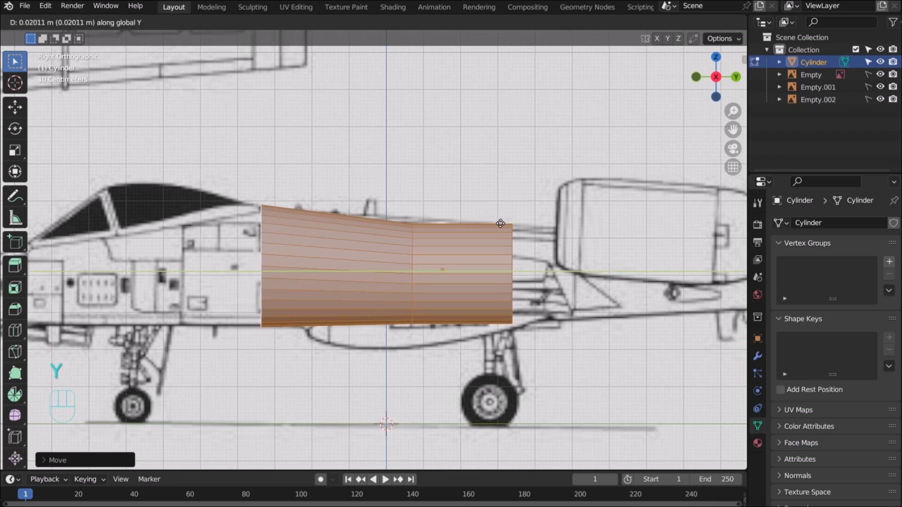
pyautogui.click(501, 218)
pyautogui.click(451, 182)
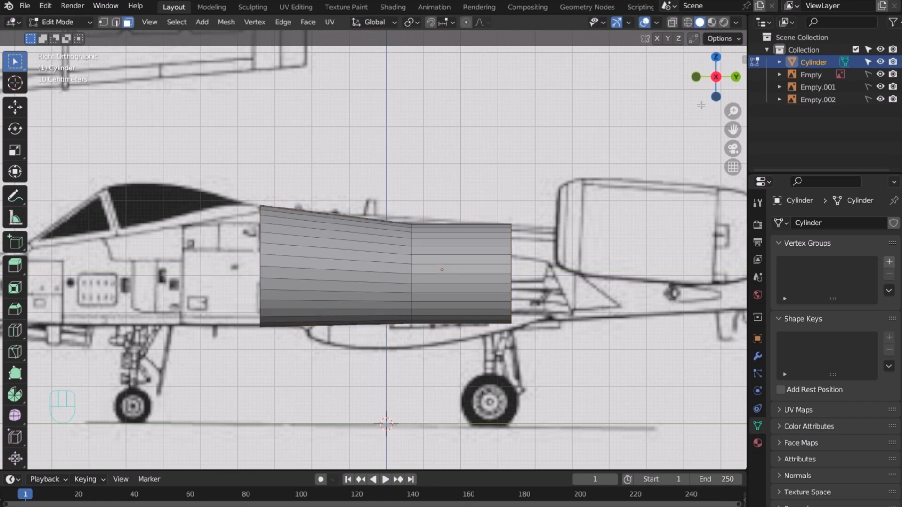
# Select the front end cap in side view and shrink it slightly
pyautogui.moveTo(708, 84); pyautogui.dragTo(700, 78)
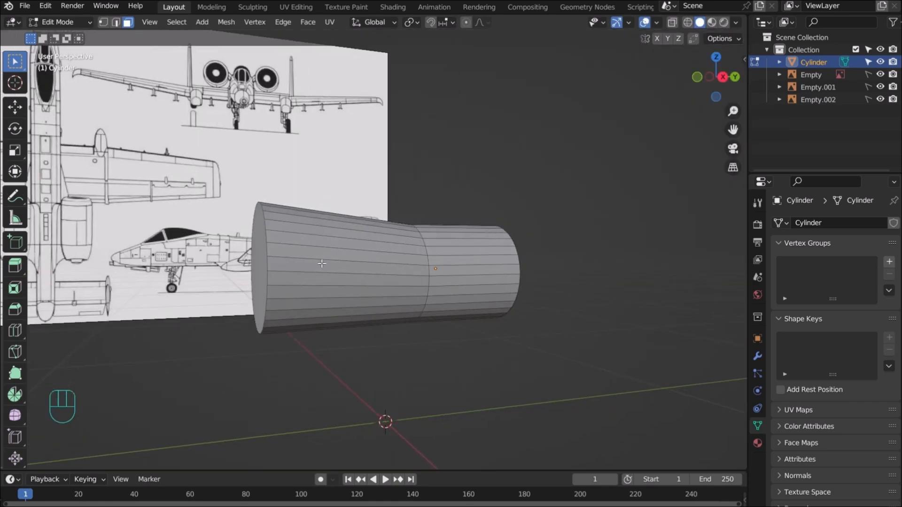
pyautogui.click(262, 273)
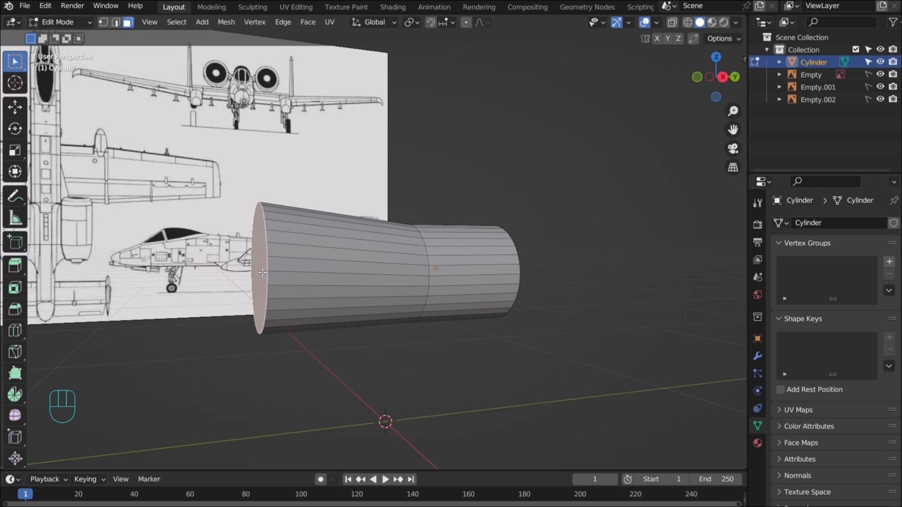
pyautogui.press('KP_3')
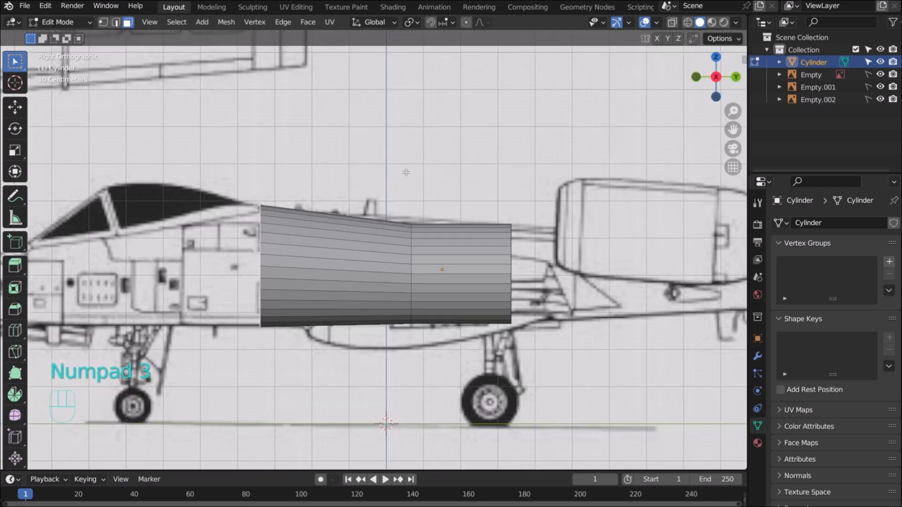
pyautogui.press('s')
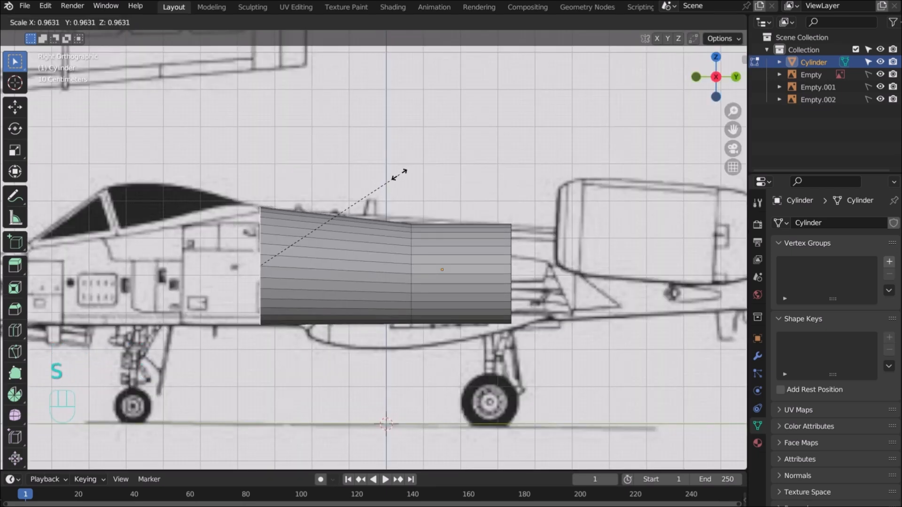
pyautogui.click(399, 175)
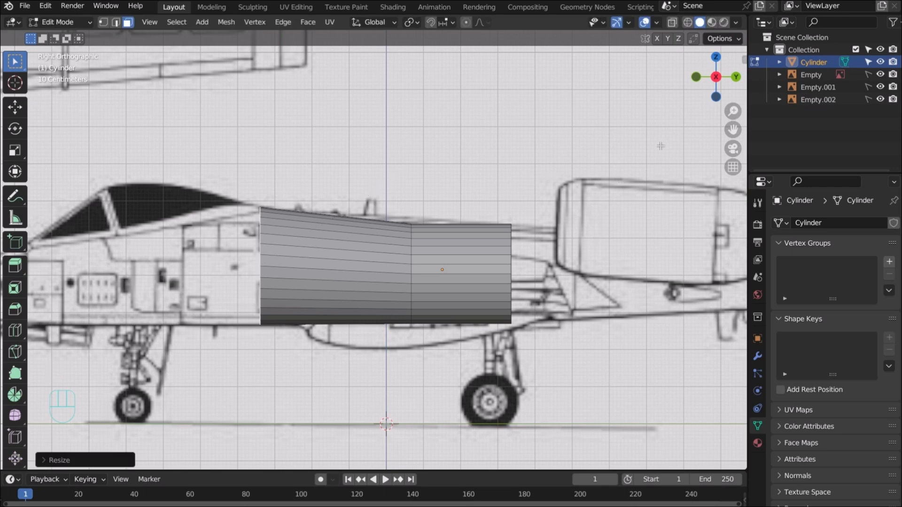
pyautogui.moveTo(733, 130); pyautogui.dragTo(901, 119)
# Extrude a new section along Y toward the nose, narrowing and repositioning its front face vertically
pyautogui.press('e')
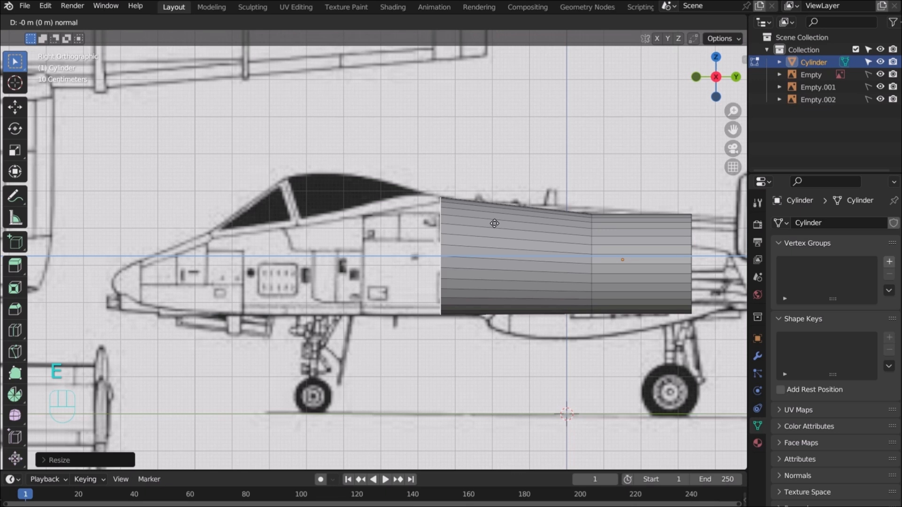
pyautogui.press('y')
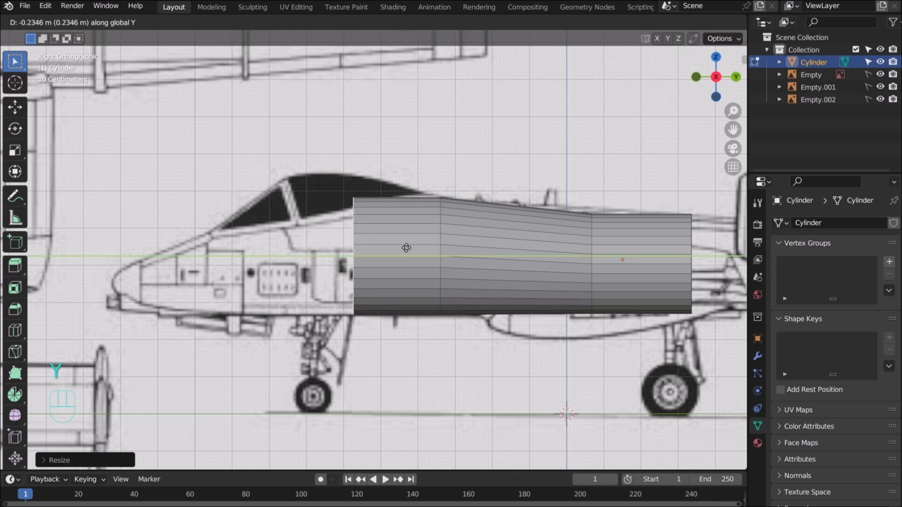
pyautogui.click(399, 250)
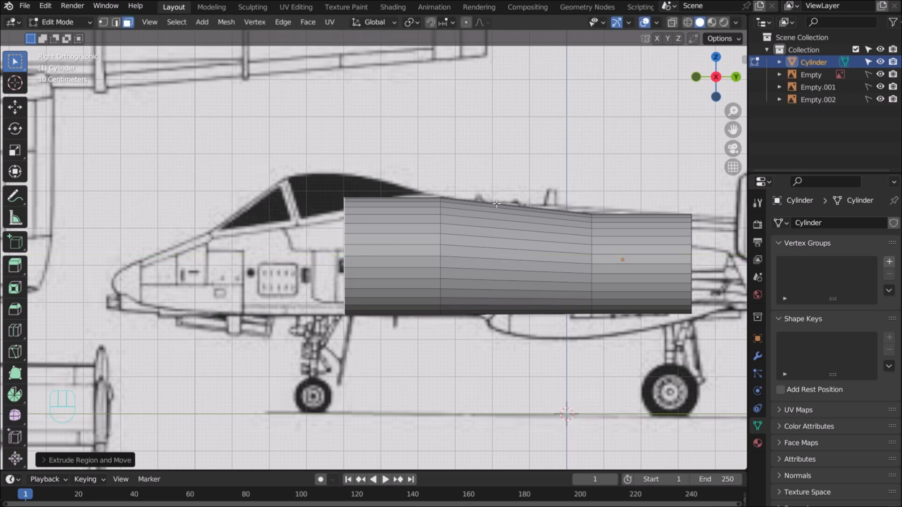
pyautogui.press('s')
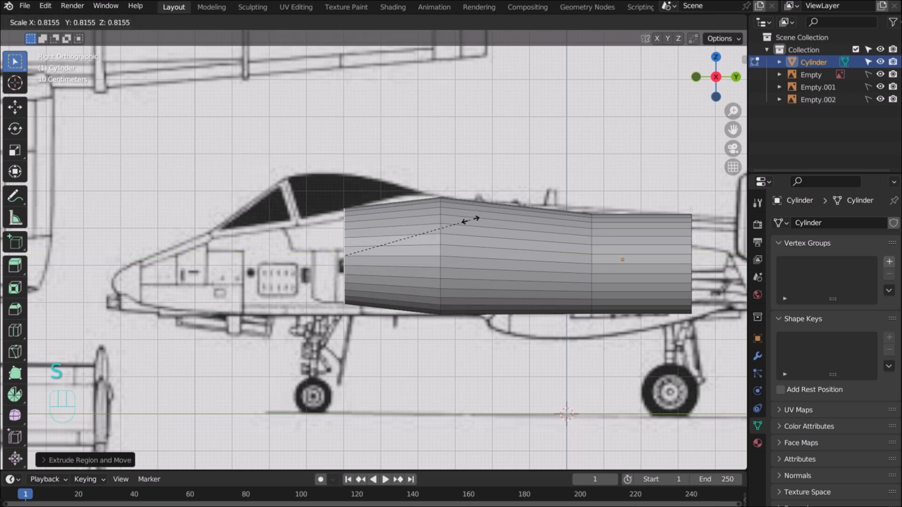
pyautogui.click(471, 220)
pyautogui.press('g')
pyautogui.press('z')
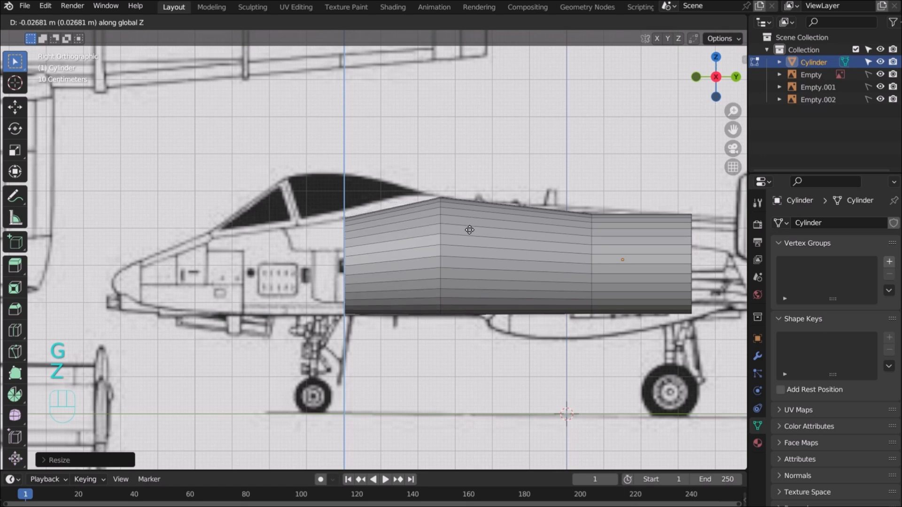
pyautogui.click(470, 232)
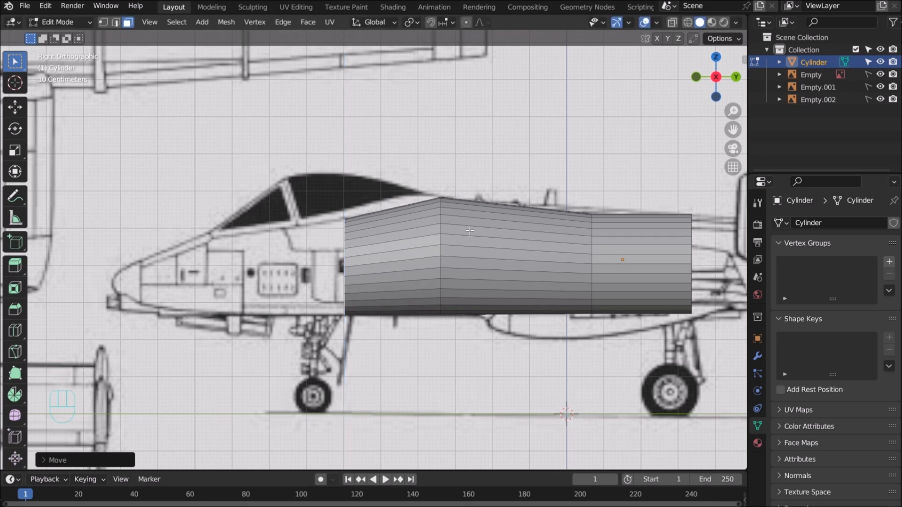
# Extrude a second section further forward, fitting its front face size and height to the nose outline
pyautogui.press('e')
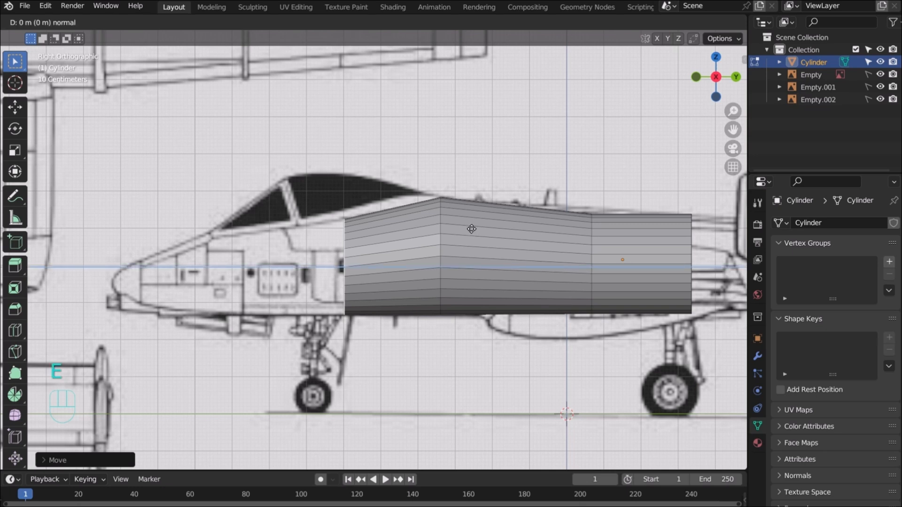
pyautogui.press('y')
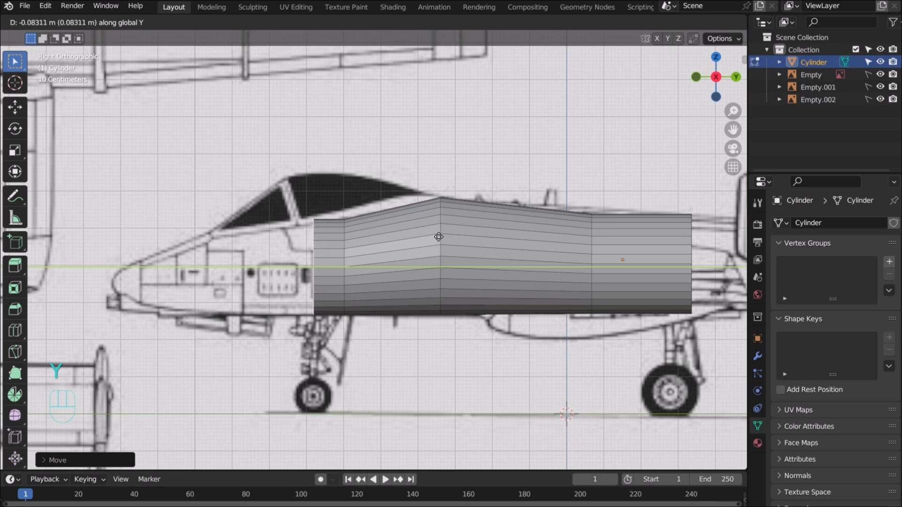
pyautogui.click(396, 250)
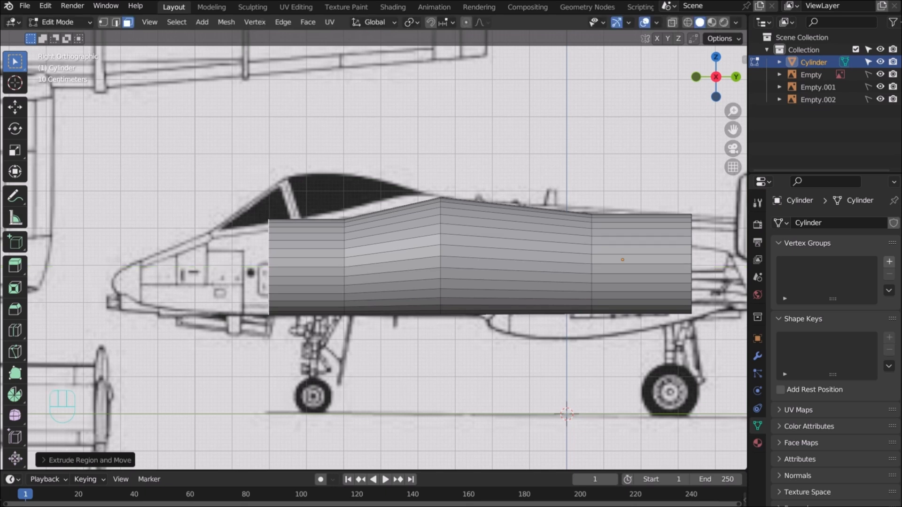
pyautogui.press('s')
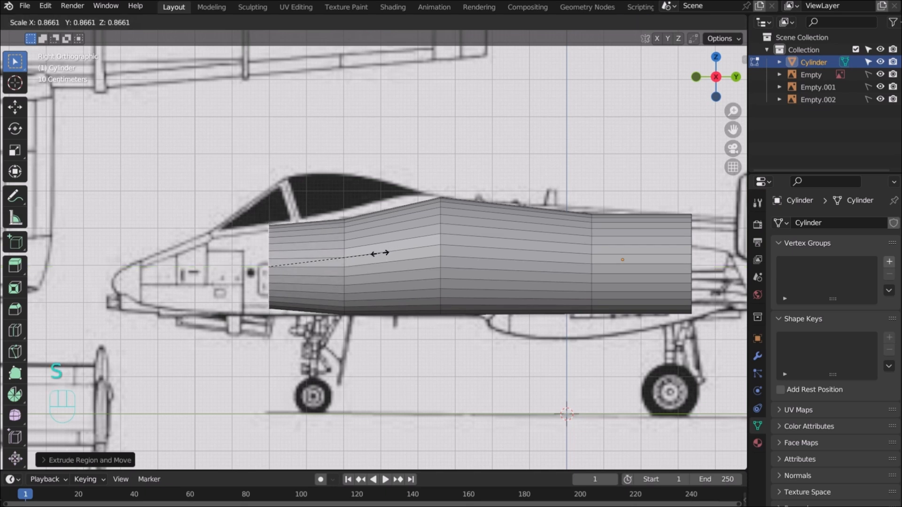
pyautogui.click(380, 254)
pyautogui.press('g')
pyautogui.press('z')
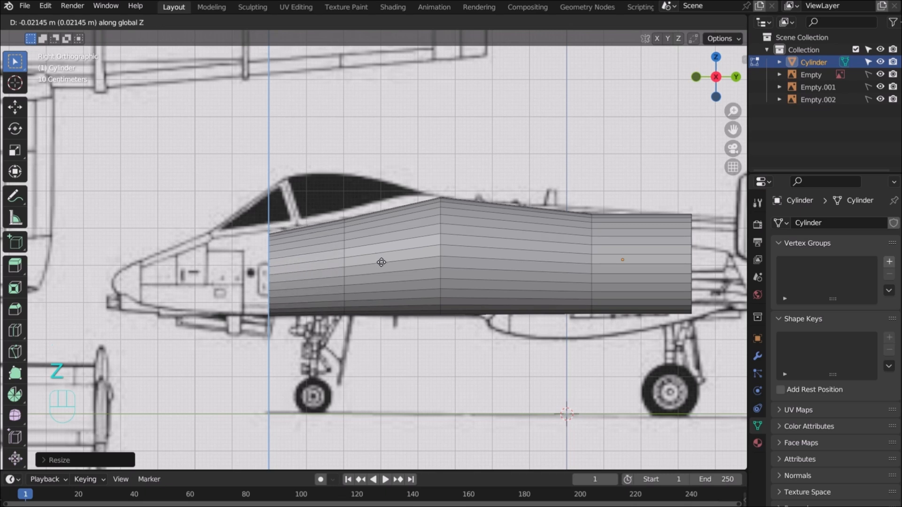
pyautogui.click(381, 262)
pyautogui.press('s')
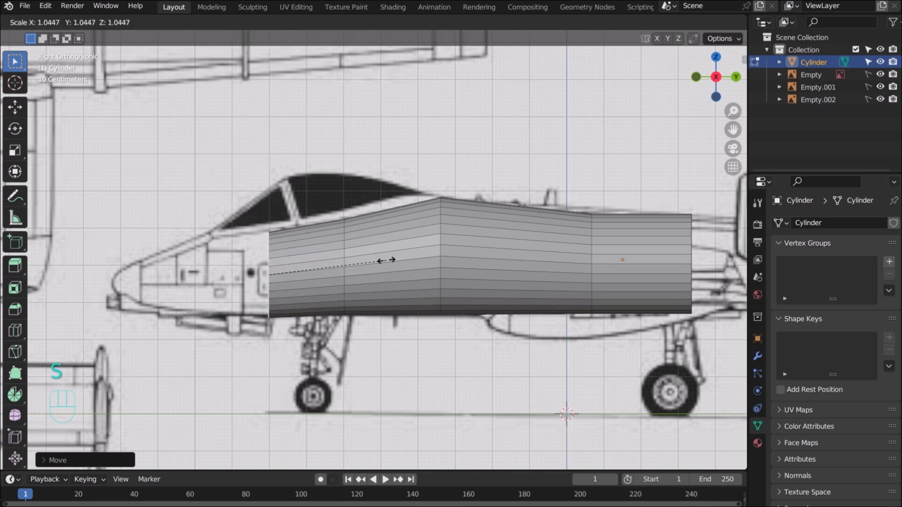
pyautogui.click(388, 260)
pyautogui.press('g')
pyautogui.press('z')
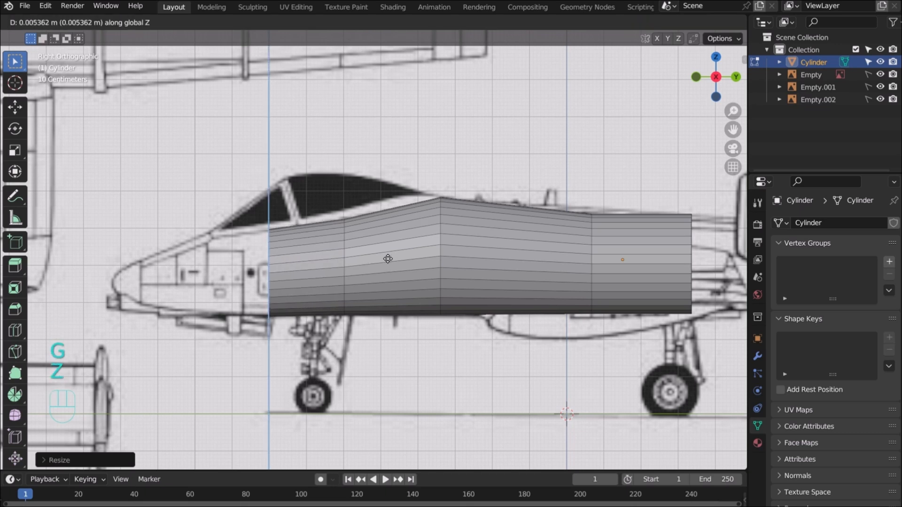
pyautogui.click(388, 258)
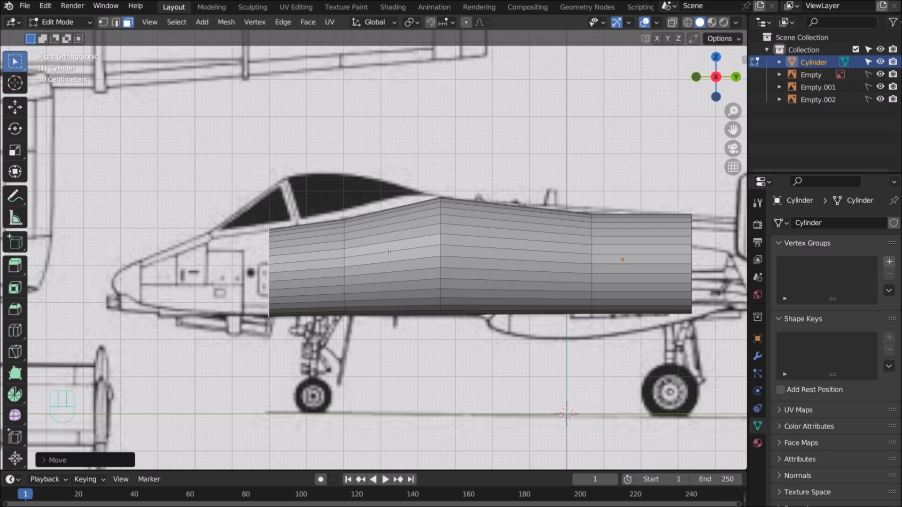
# Extrude a third section under the cockpit, shrinking and repositioning its front face vertically
pyautogui.press('e')
pyautogui.press('y')
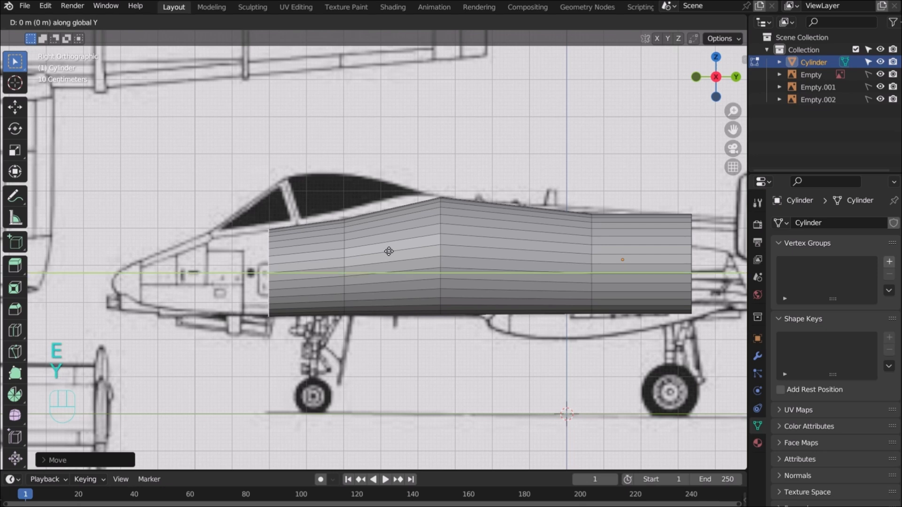
pyautogui.click(341, 264)
pyautogui.press('s')
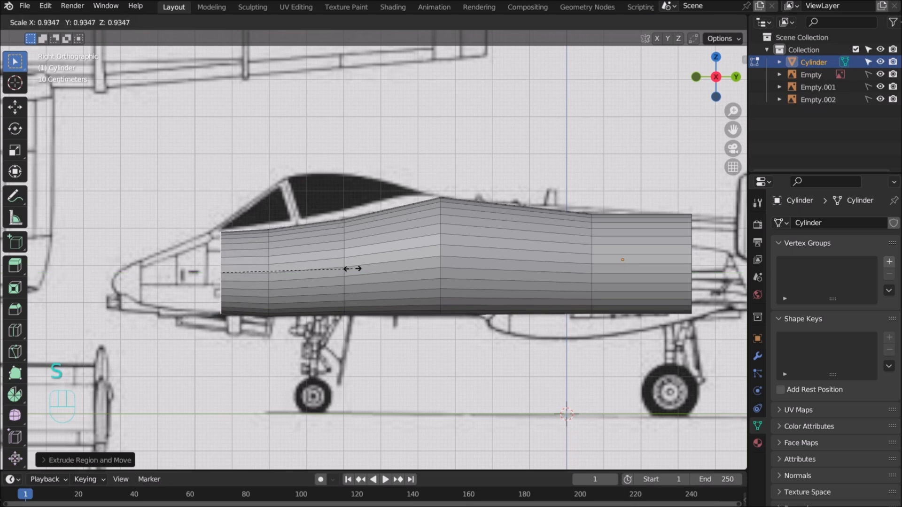
pyautogui.click(353, 269)
pyautogui.press('g')
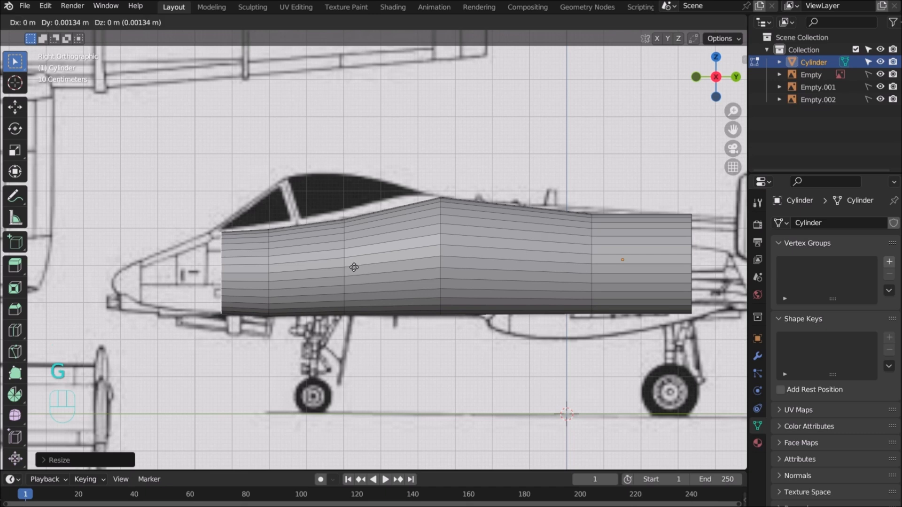
pyautogui.press('z')
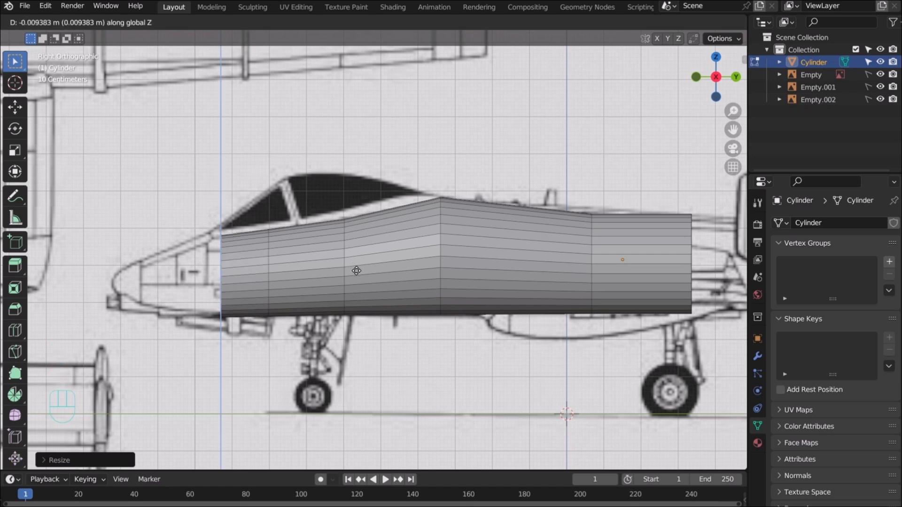
pyautogui.click(357, 270)
# Refine the under-cockpit front face's size and height against the side reference
pyautogui.press('s')
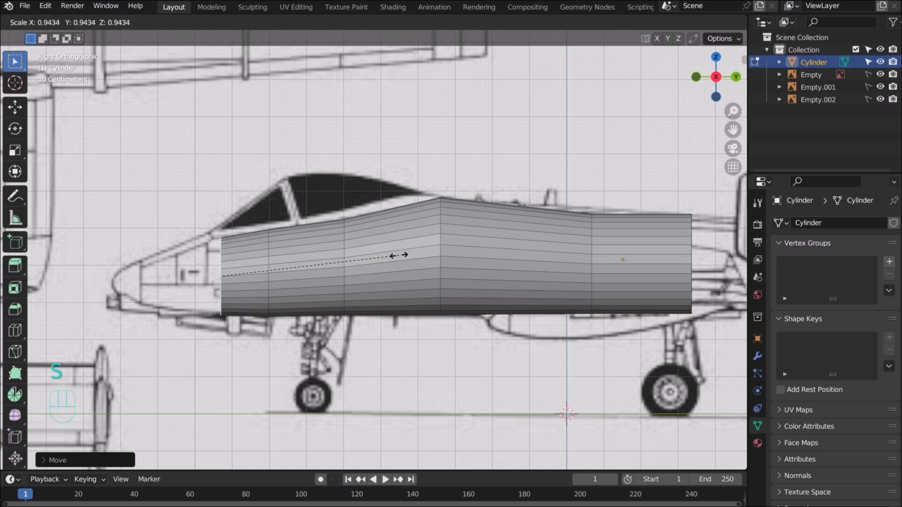
pyautogui.click(391, 259)
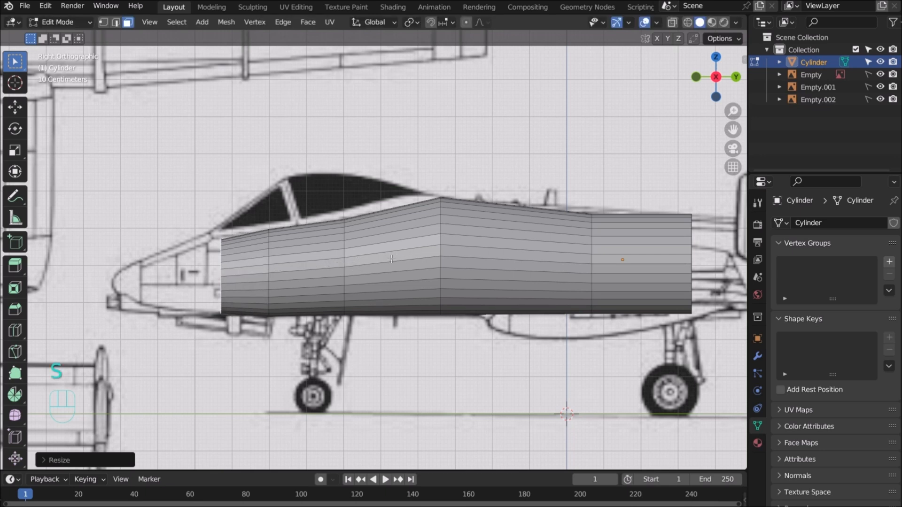
pyautogui.press('g')
pyautogui.press('z')
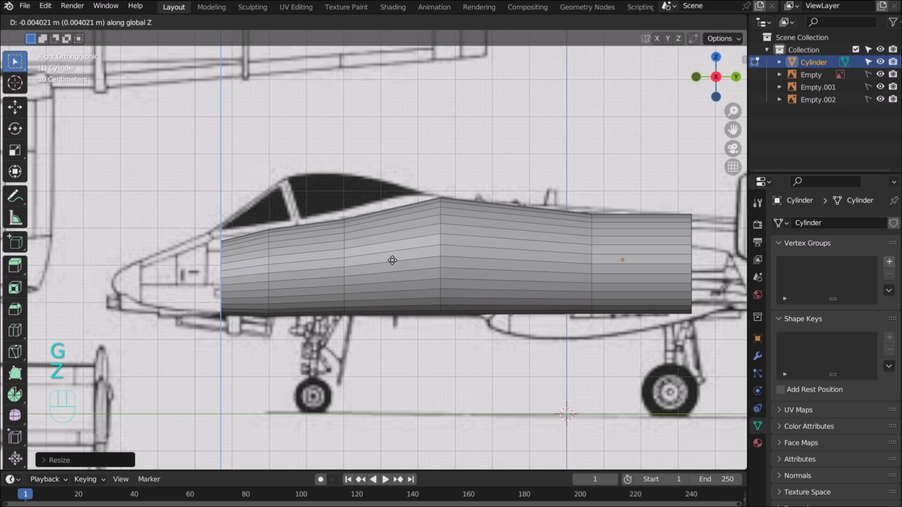
pyautogui.click(393, 261)
pyautogui.press('s')
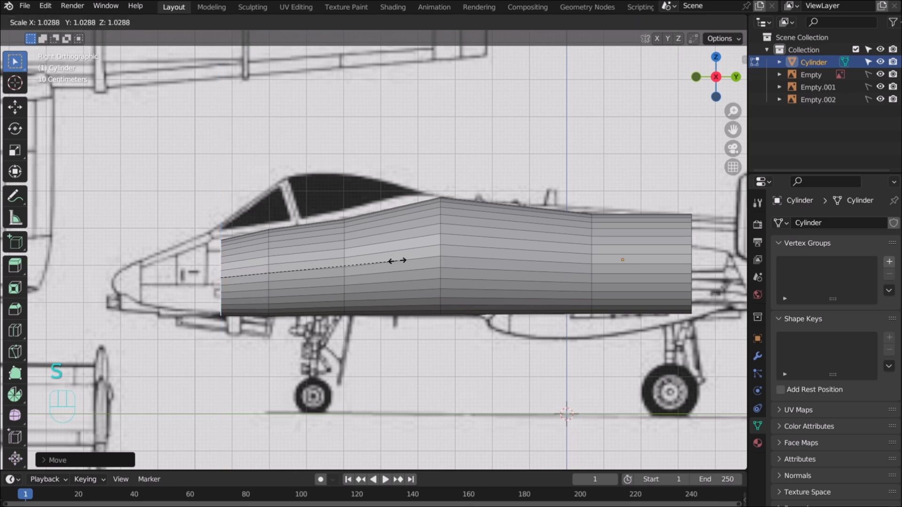
pyautogui.click(402, 261)
pyautogui.press('g')
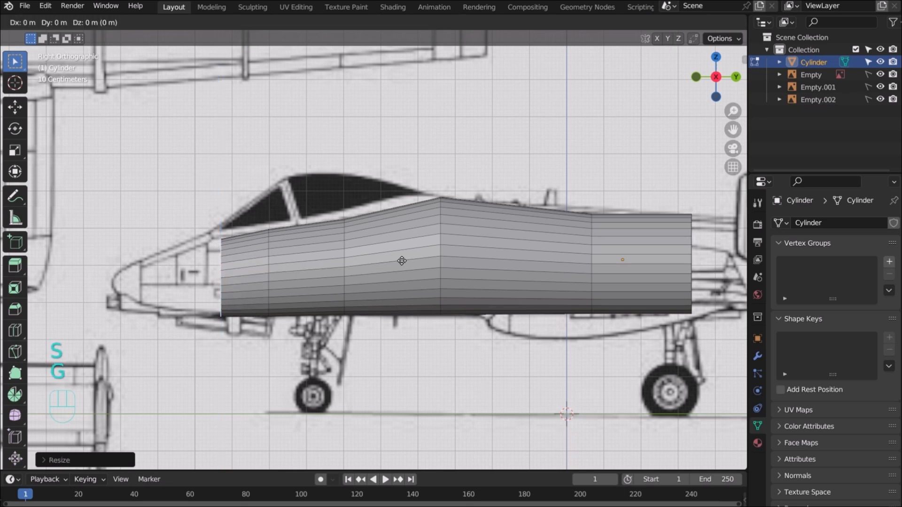
pyautogui.press('z')
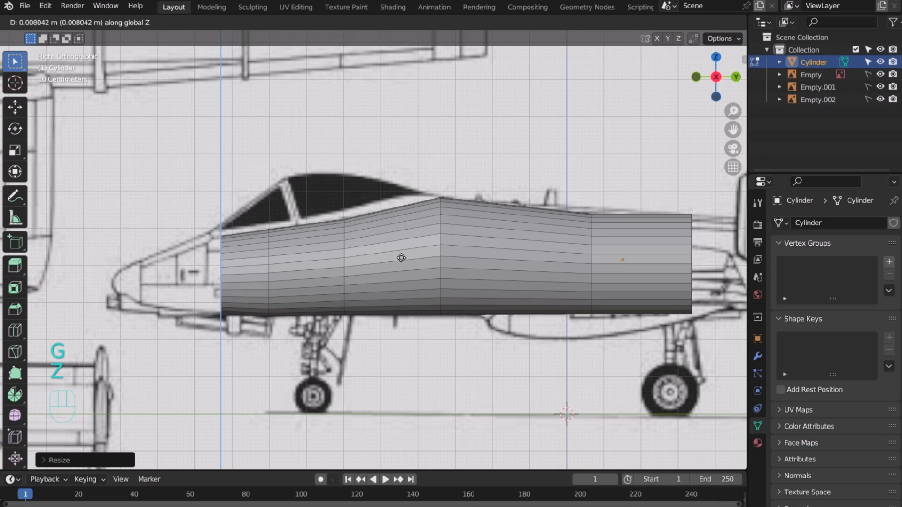
pyautogui.click(401, 258)
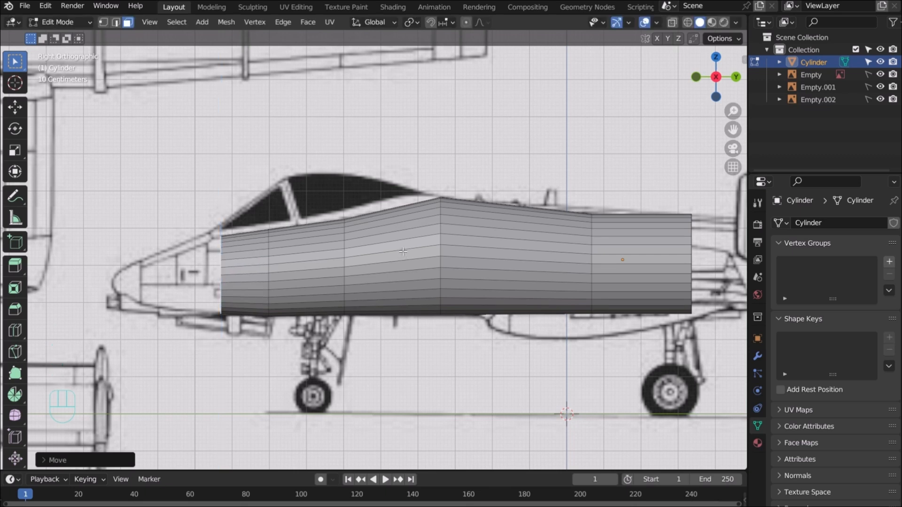
# Extrude a fourth tapered section, fit its front face, and begin another extrusion along Y
pyautogui.press('e')
pyautogui.press('y')
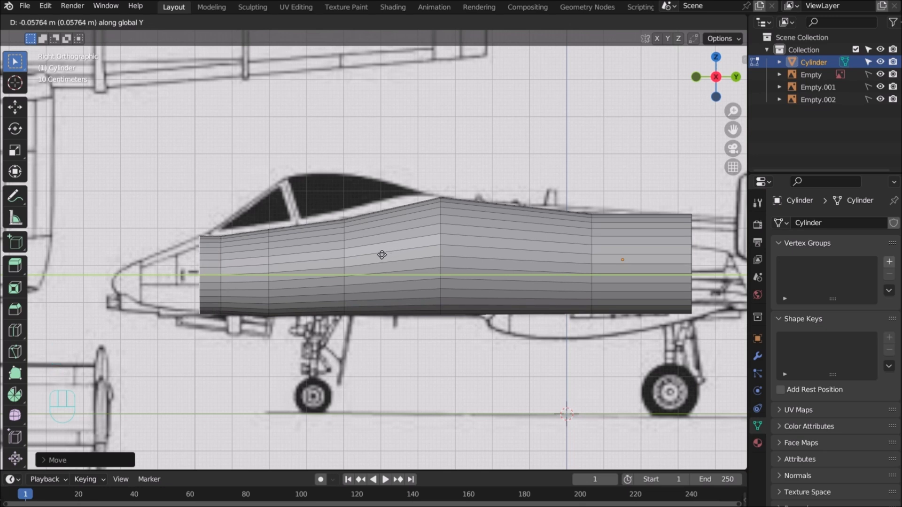
pyautogui.click(382, 255)
pyautogui.press('s')
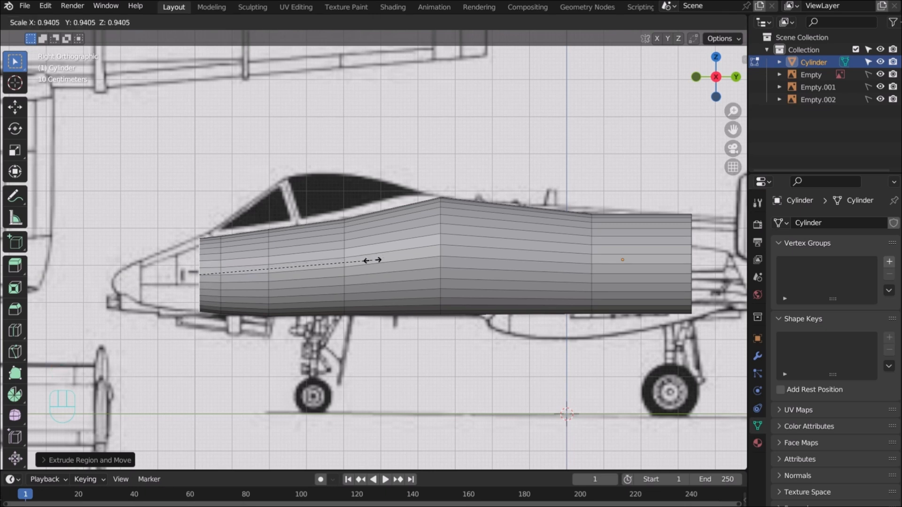
pyautogui.click(374, 260)
pyautogui.press('z')
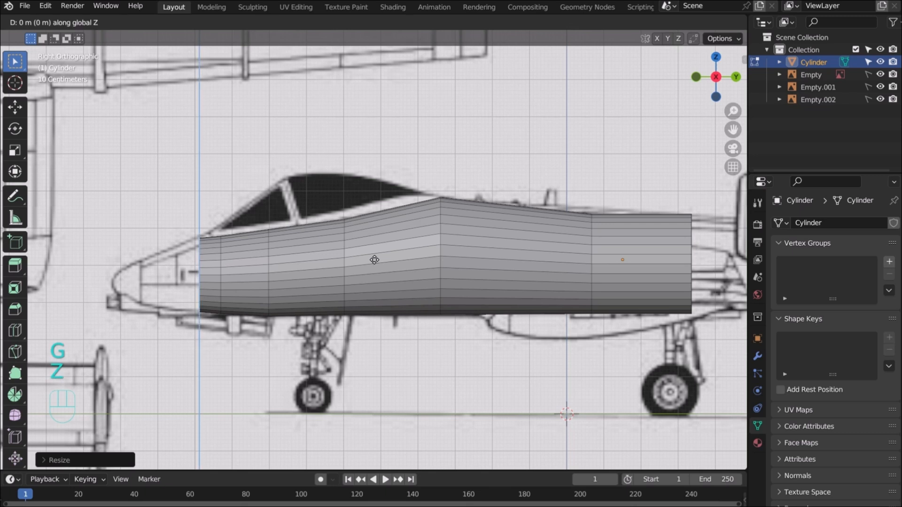
pyautogui.click(374, 259)
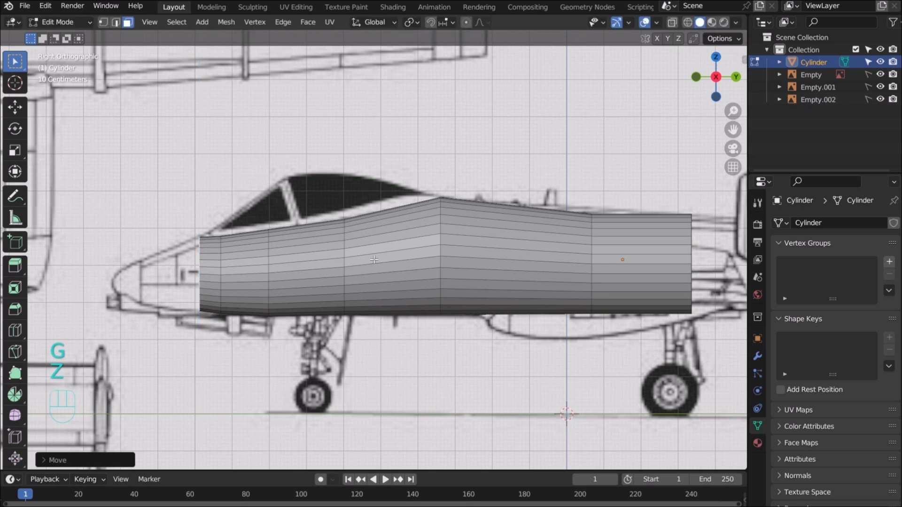
pyautogui.press('s')
pyautogui.click(377, 260)
pyautogui.press('s')
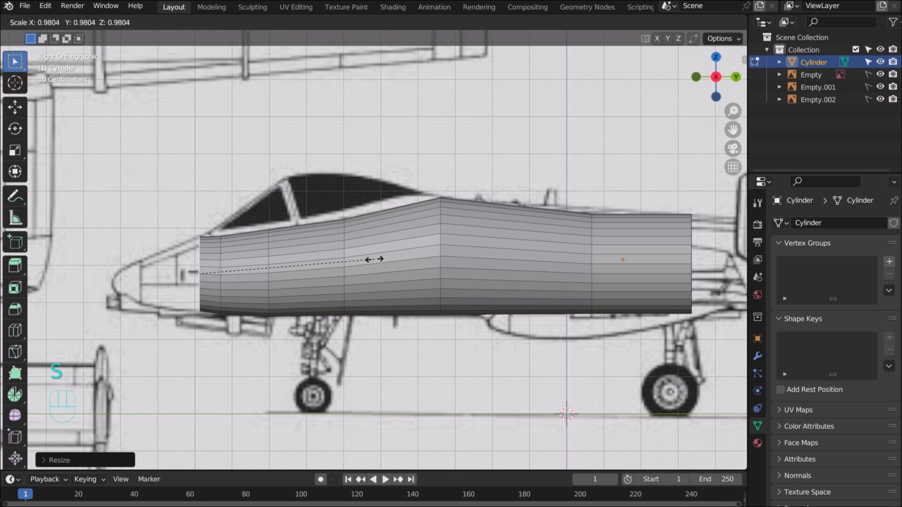
pyautogui.click(375, 259)
pyautogui.press('g')
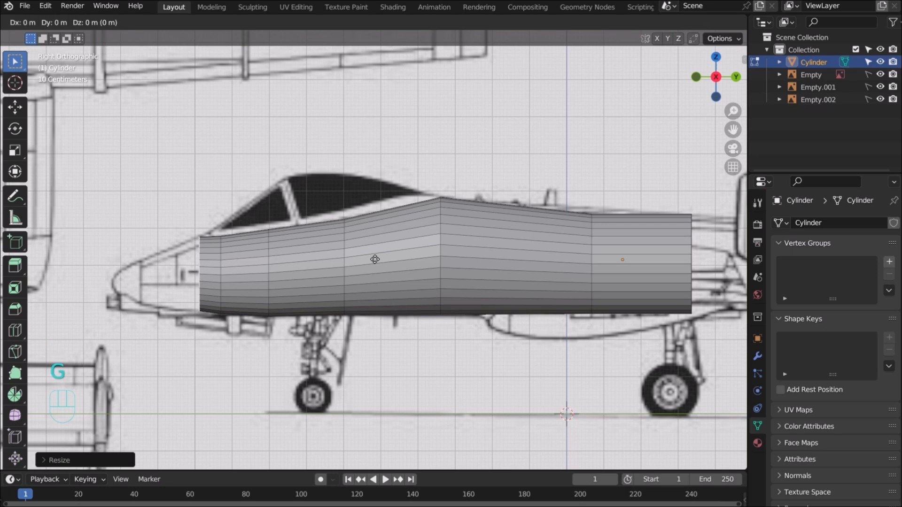
pyautogui.press('z')
pyautogui.click(376, 260)
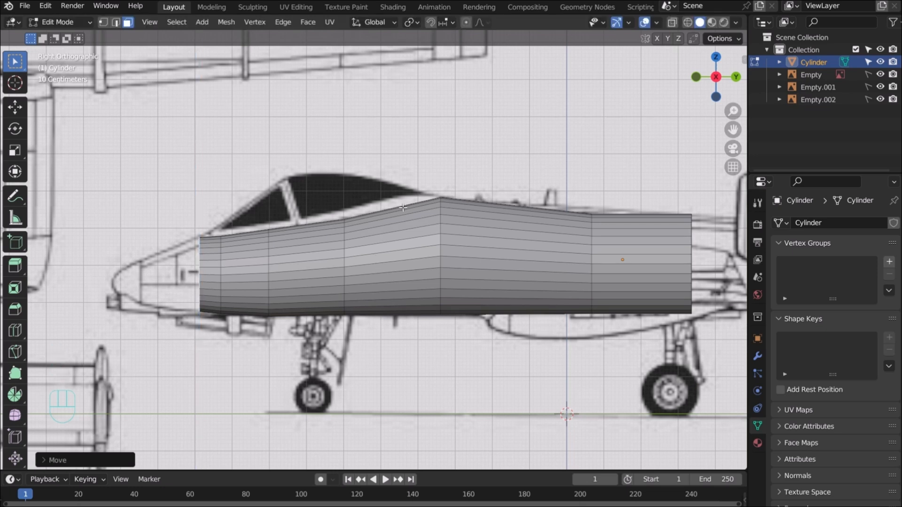
pyautogui.press('e')
pyautogui.press('y')
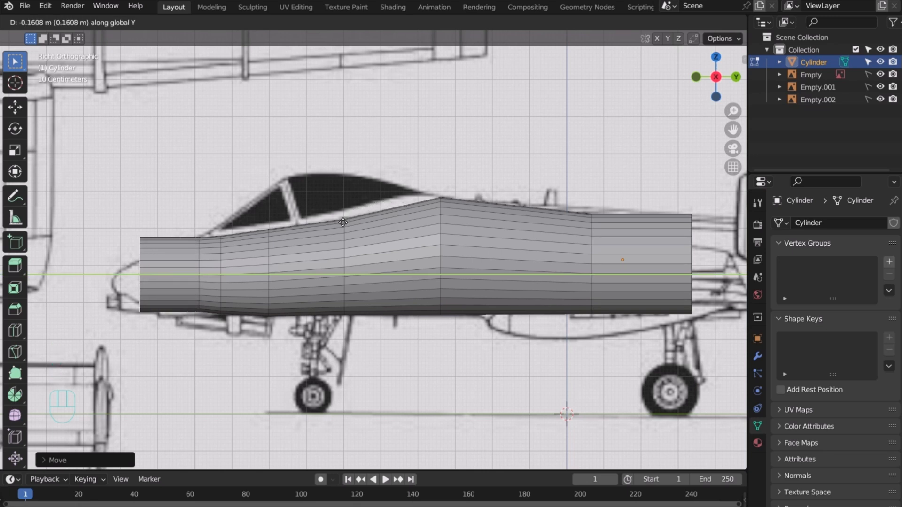
# Taper the new forward section's front face and match its height to the side reference
pyautogui.click(343, 223)
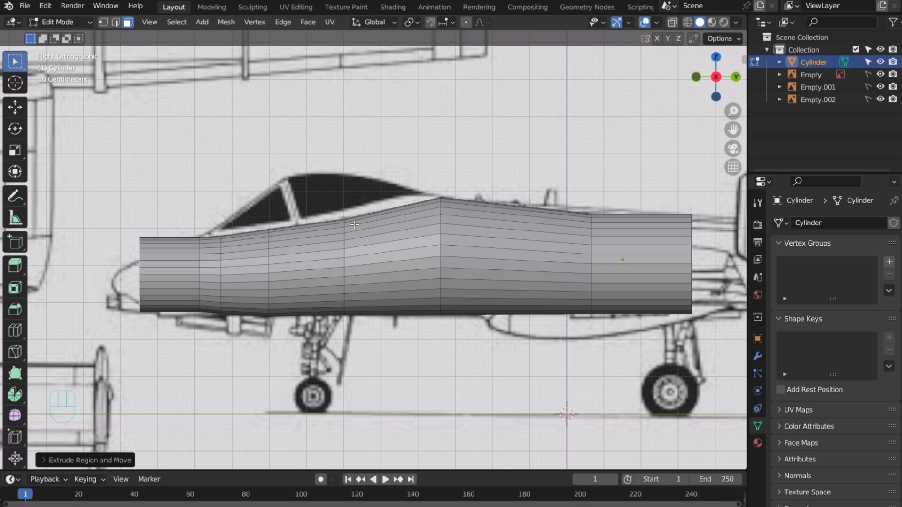
pyautogui.press('s')
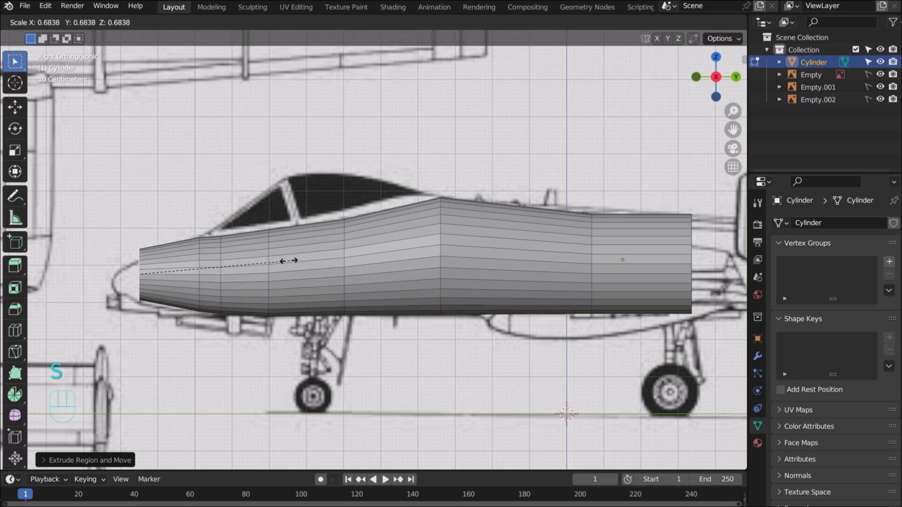
pyautogui.click(269, 266)
pyautogui.press('g')
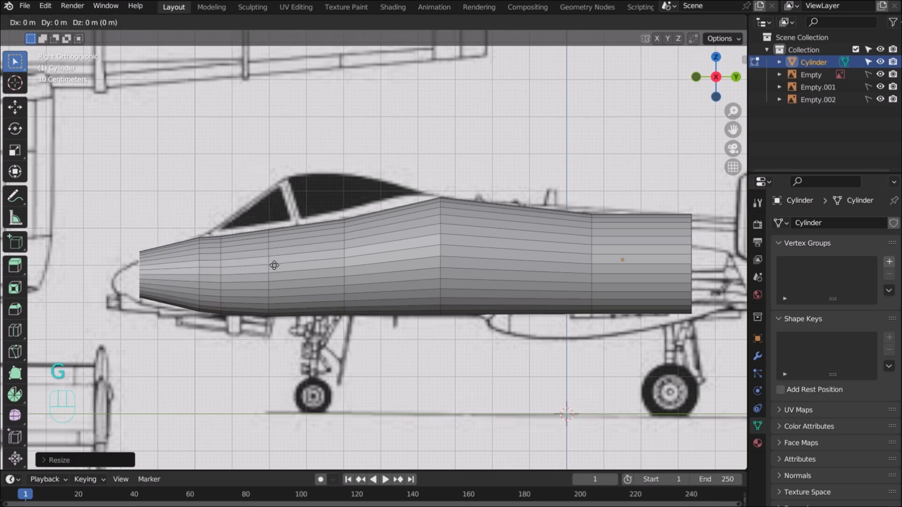
pyautogui.press('z')
pyautogui.click(274, 273)
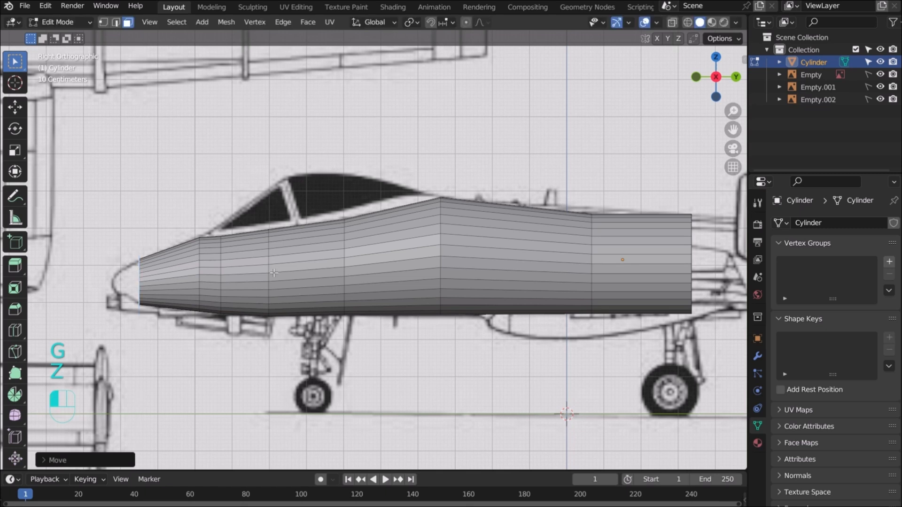
pyautogui.press('s')
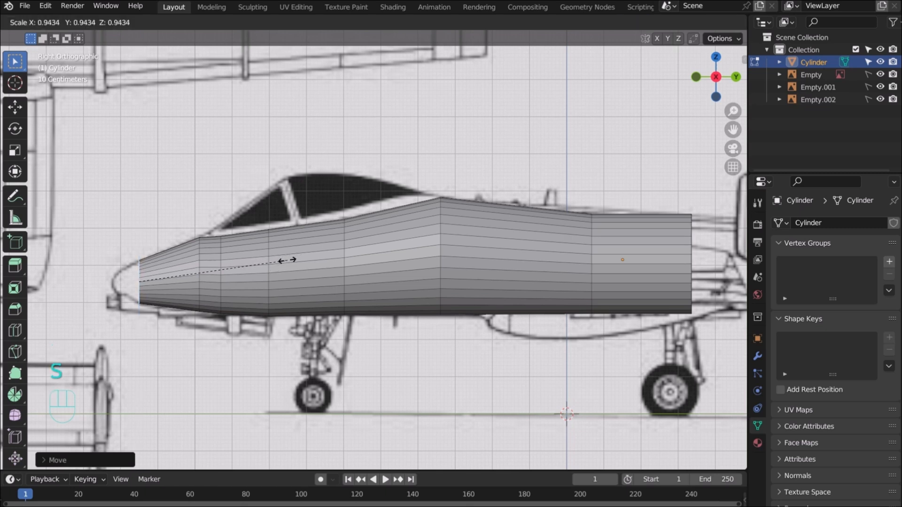
pyautogui.click(287, 262)
pyautogui.press('g')
pyautogui.press('z')
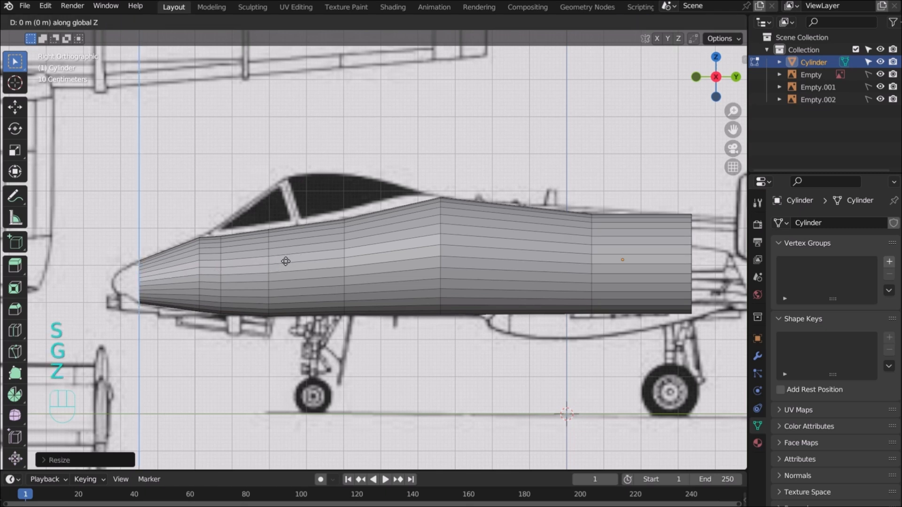
pyautogui.click(286, 263)
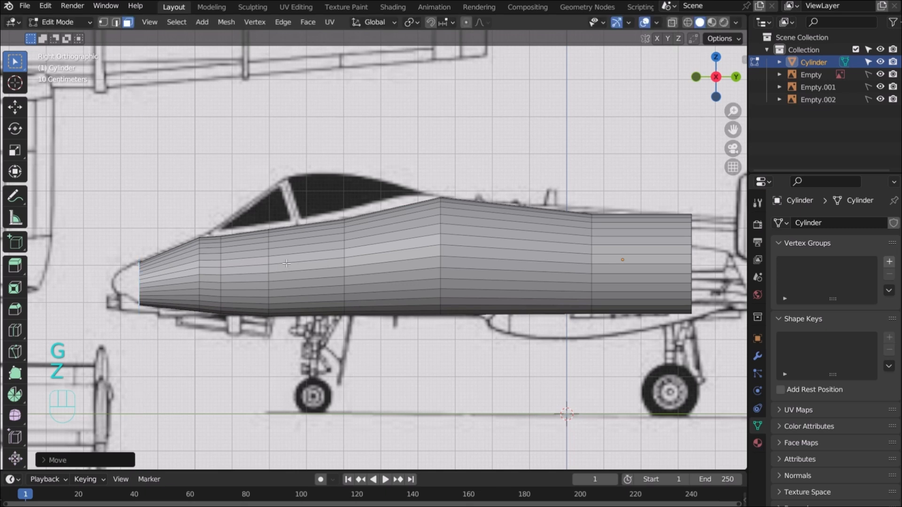
# Extrude a nose section forward along Y, shrink its face and set its height
pyautogui.press('e')
pyautogui.press('y')
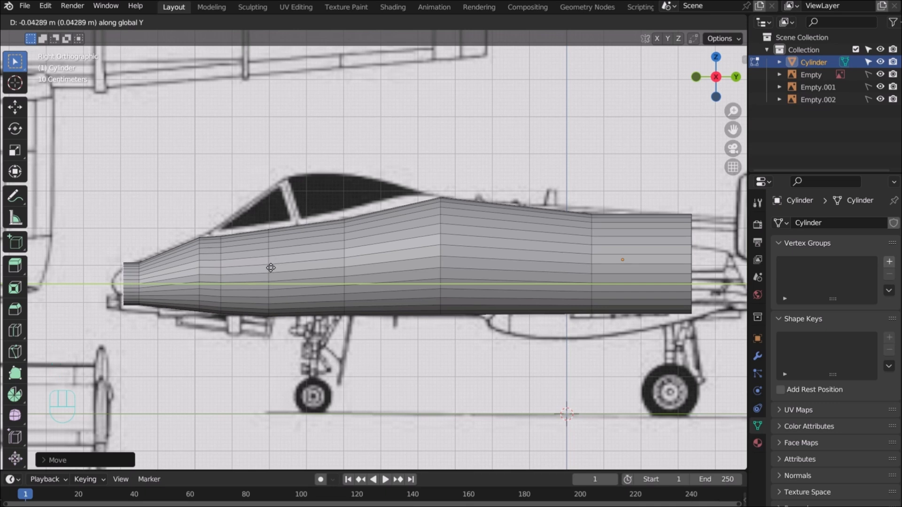
pyautogui.click(272, 268)
pyautogui.press('s')
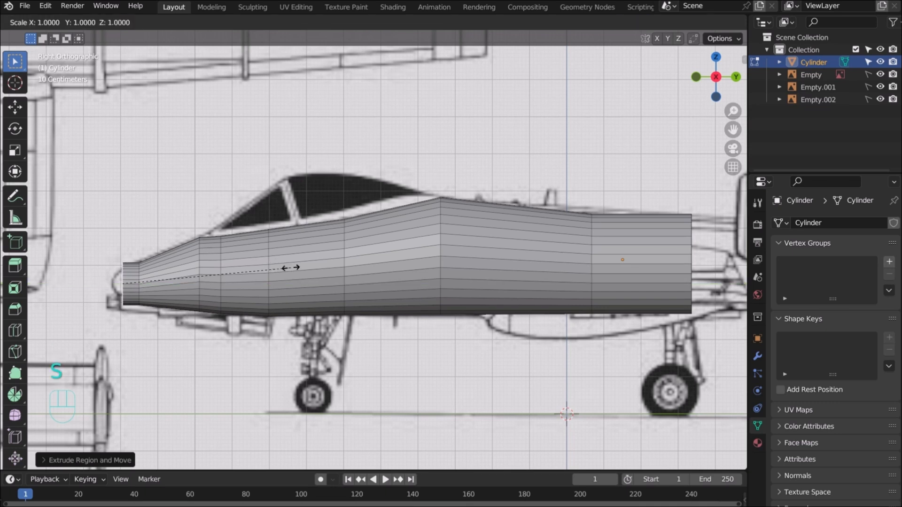
pyautogui.click(225, 291)
pyautogui.press('g')
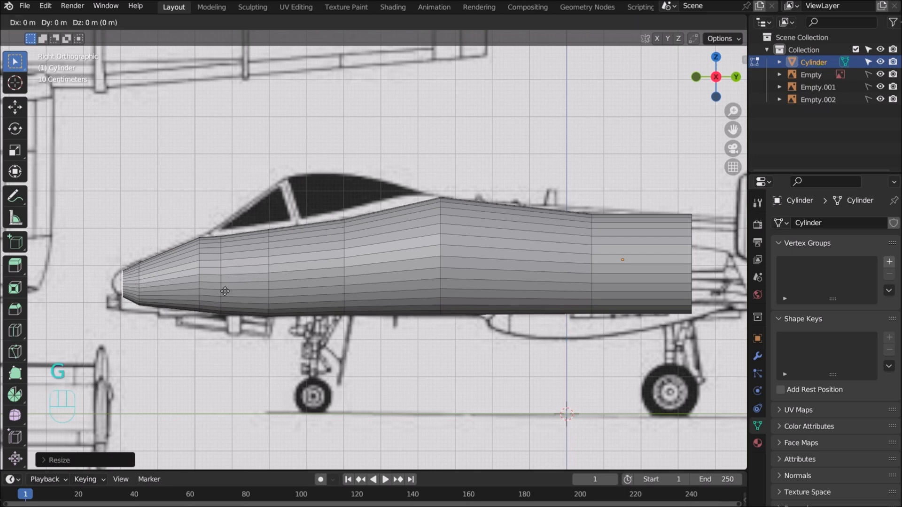
pyautogui.press('z')
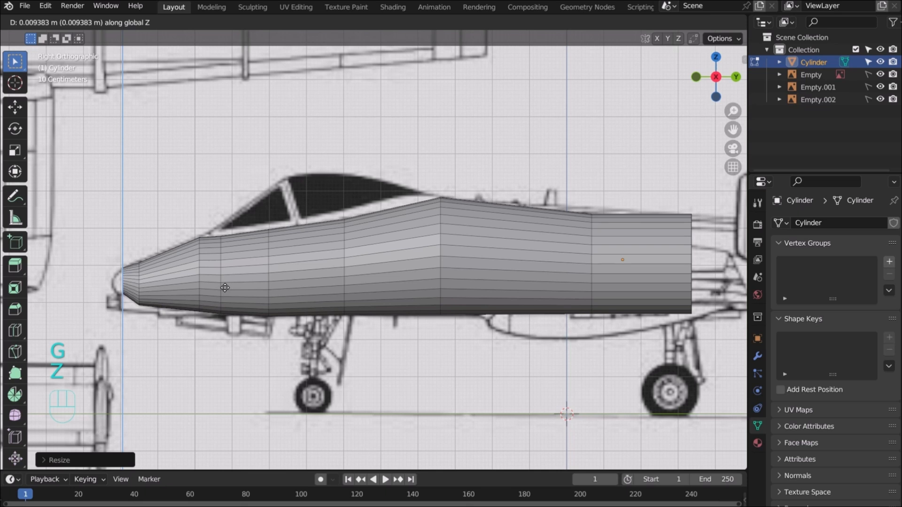
pyautogui.click(226, 288)
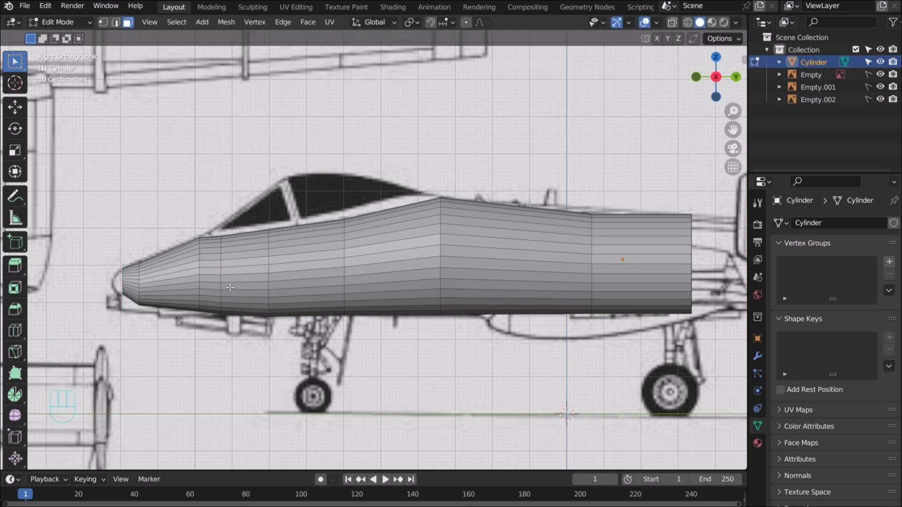
# Select the flat nose end face and lower it along Z in side view
pyautogui.moveTo(710, 90); pyautogui.dragTo(786, 95)
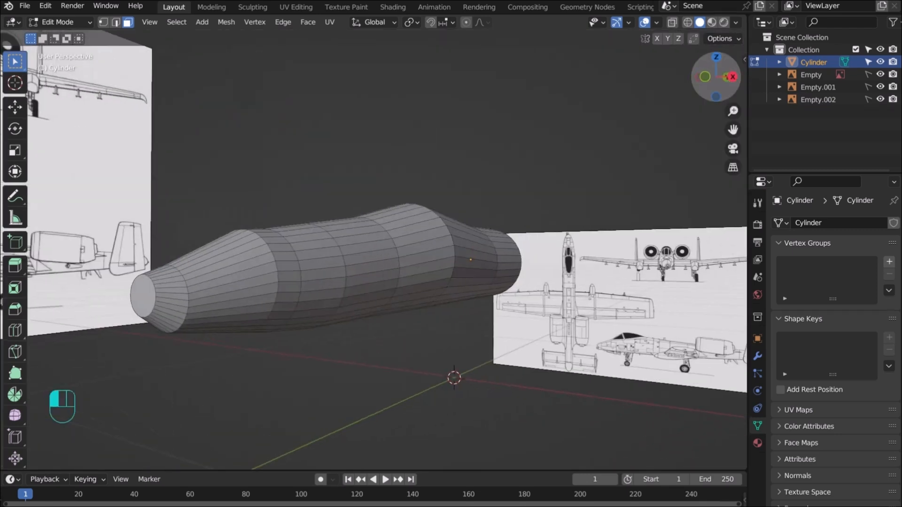
pyautogui.click(148, 294)
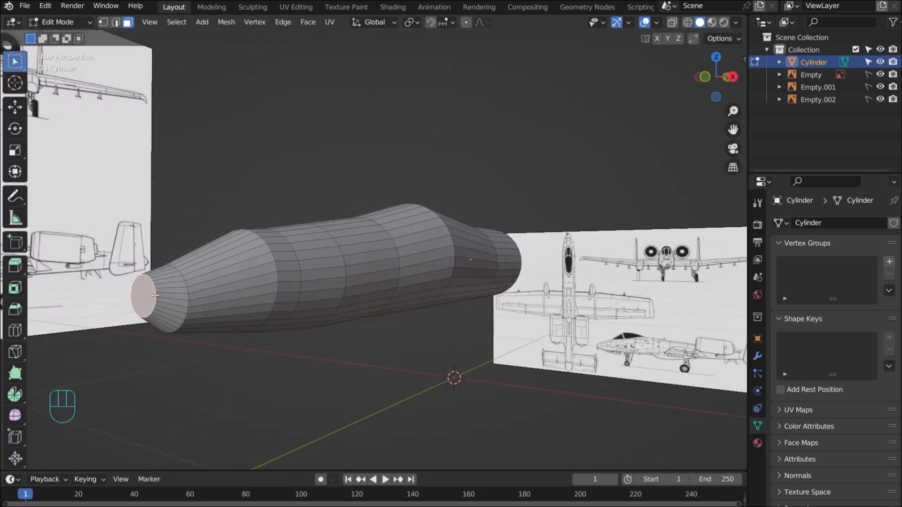
pyautogui.press('KP_3')
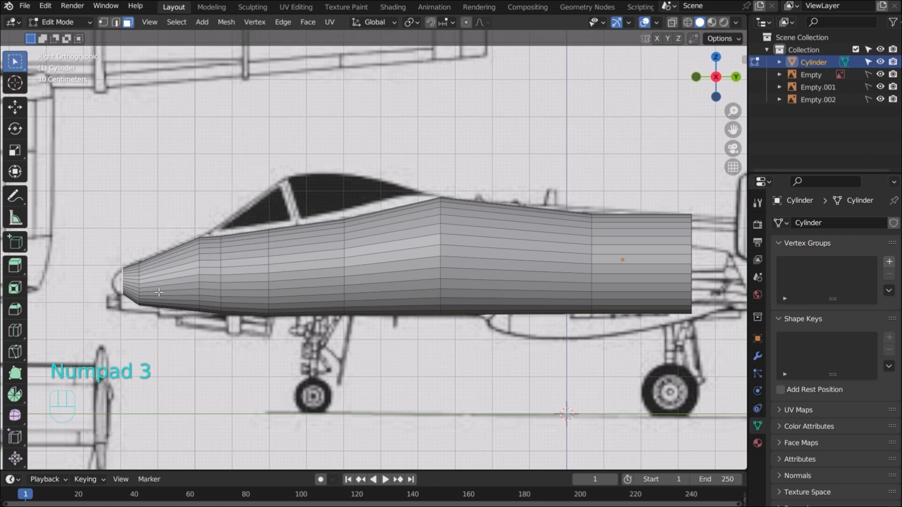
pyautogui.press('g')
pyautogui.press('z')
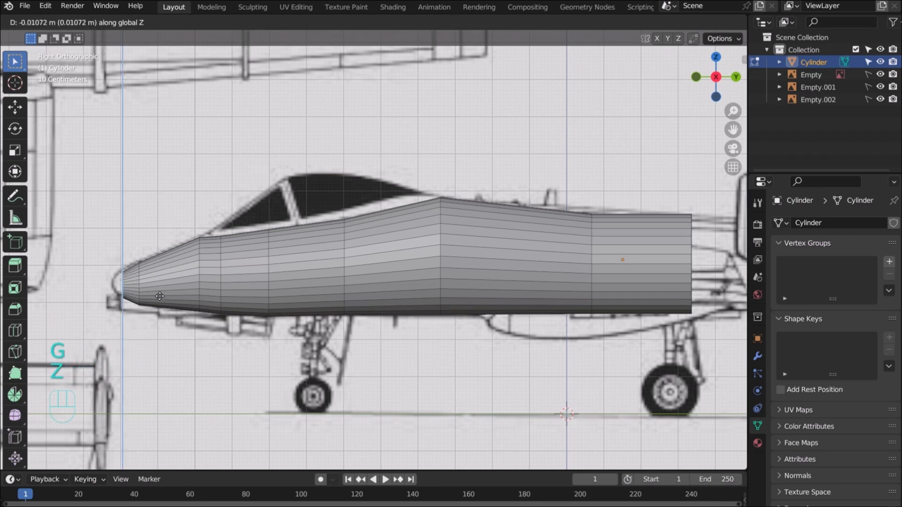
pyautogui.click(160, 292)
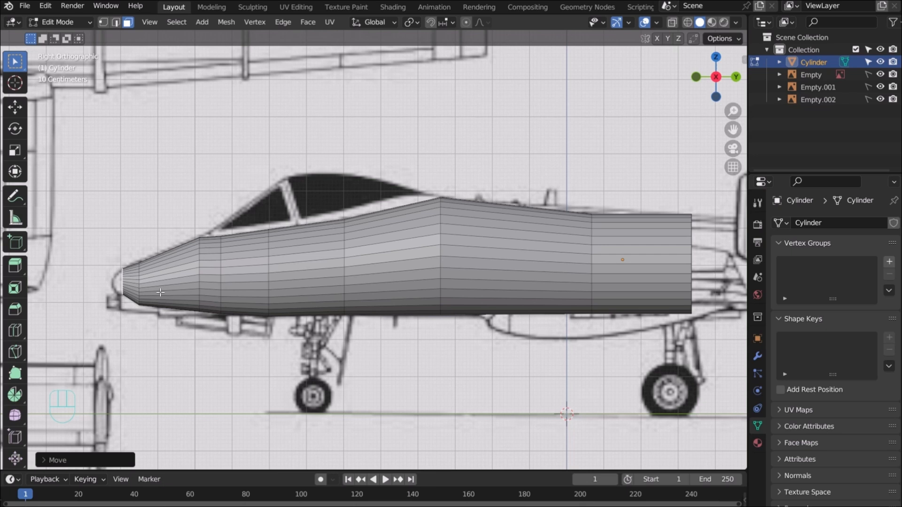
# Extrude the nose face a short way along Y and merge its vertices At Center
pyautogui.press('e')
pyautogui.press('y')
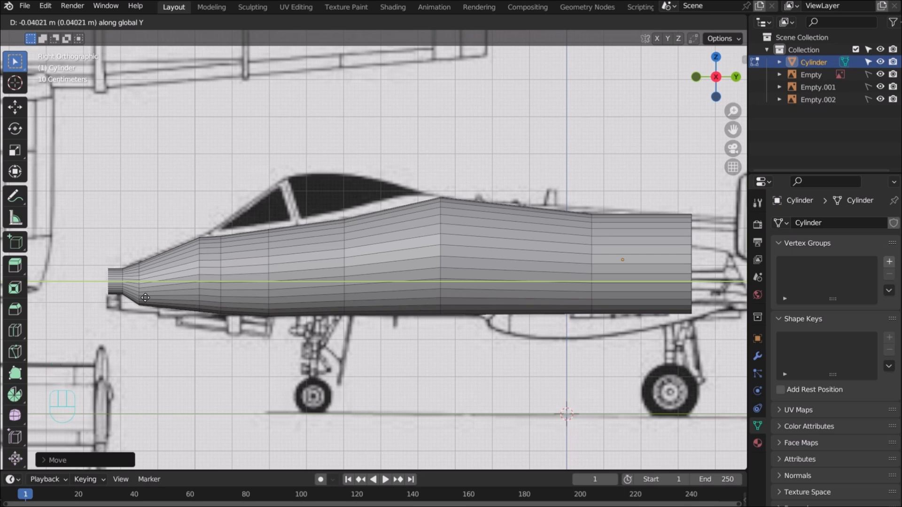
pyautogui.click(148, 299)
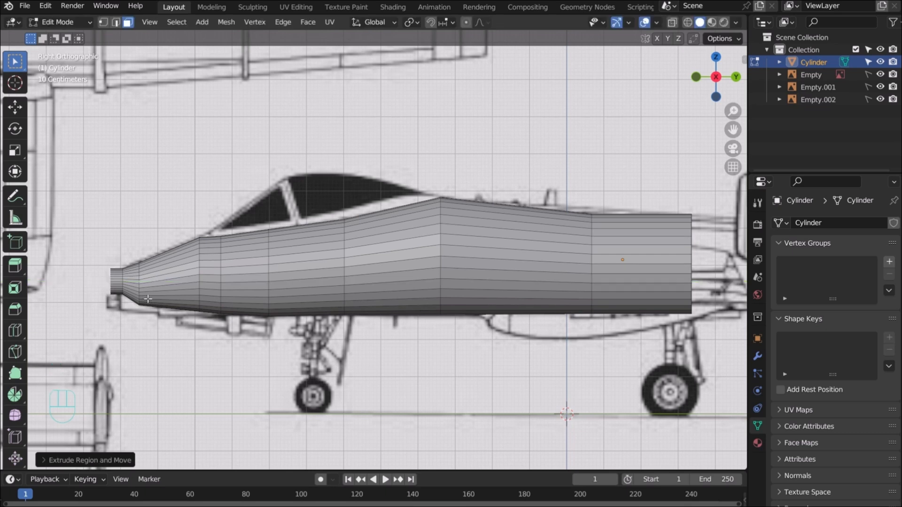
pyautogui.press('m')
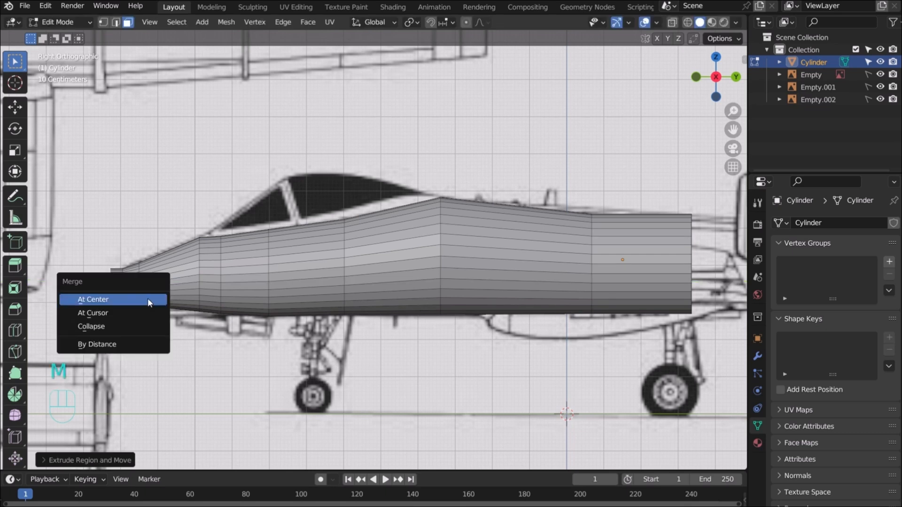
pyautogui.click(148, 300)
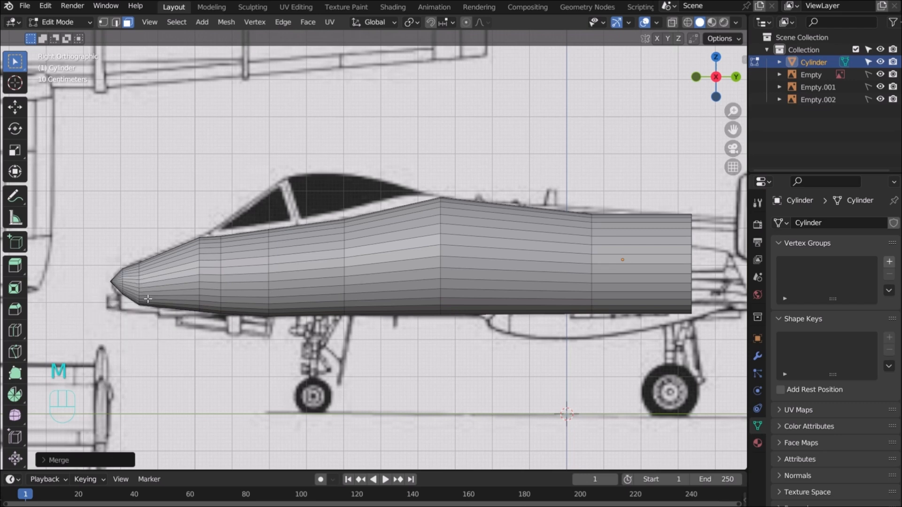
pyautogui.scroll(-2, 156, 292)
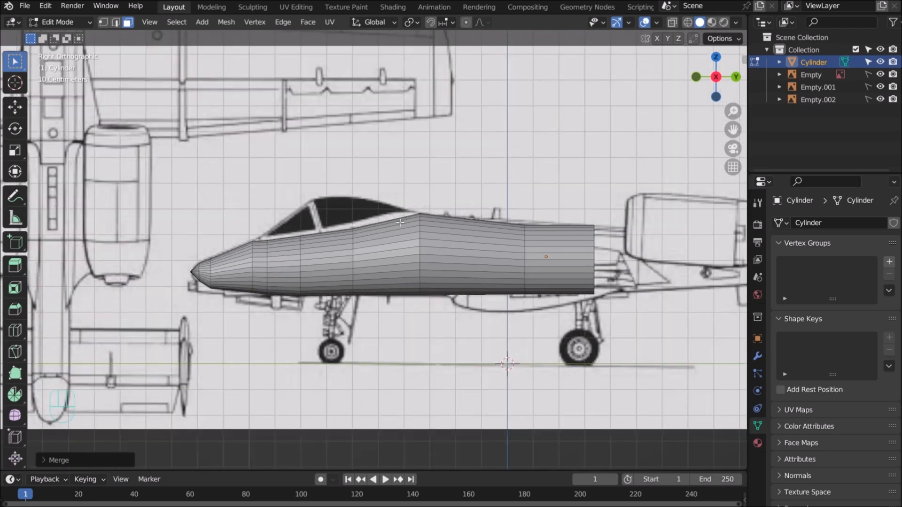
# Select the rear cap face and extrude a tapered section toward the tail fin along Y
pyautogui.moveTo(728, 130); pyautogui.dragTo(451, 124)
pyautogui.moveTo(716, 77); pyautogui.dragTo(691, 84)
pyautogui.click(312, 253)
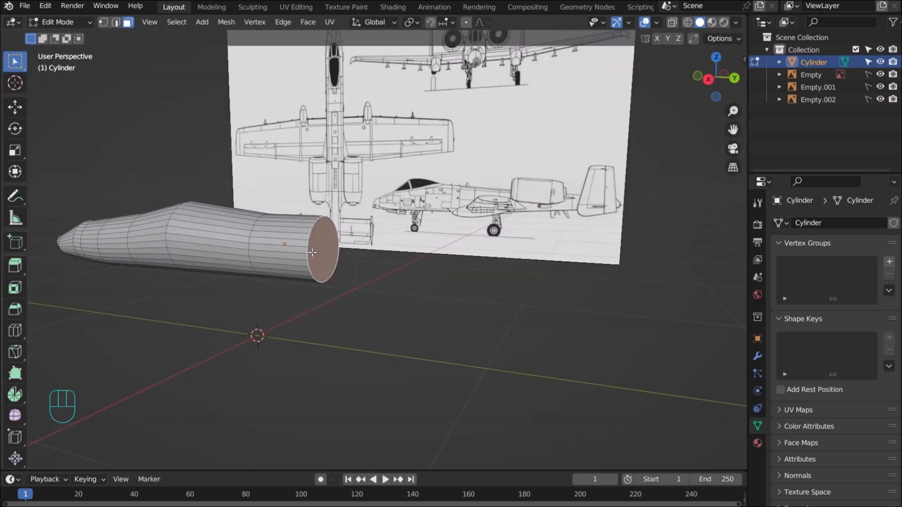
pyautogui.press('KP_3')
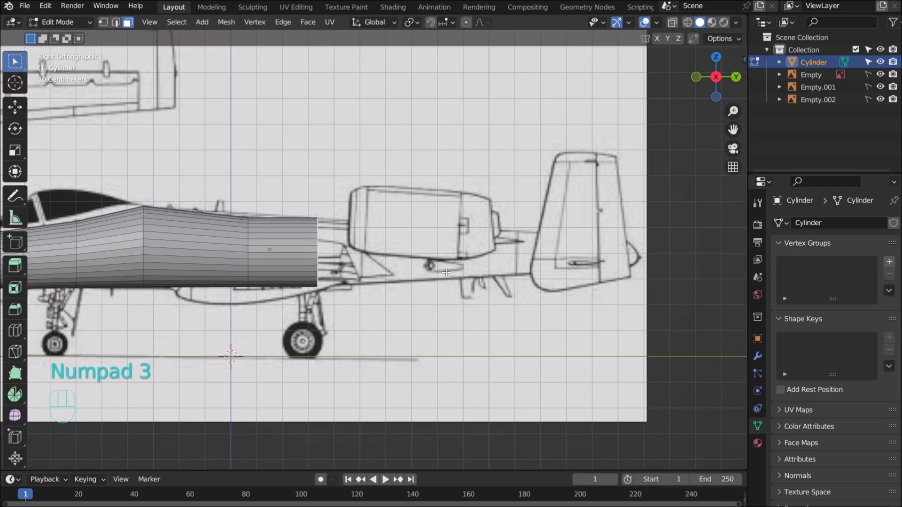
pyautogui.press('e')
pyautogui.press('y')
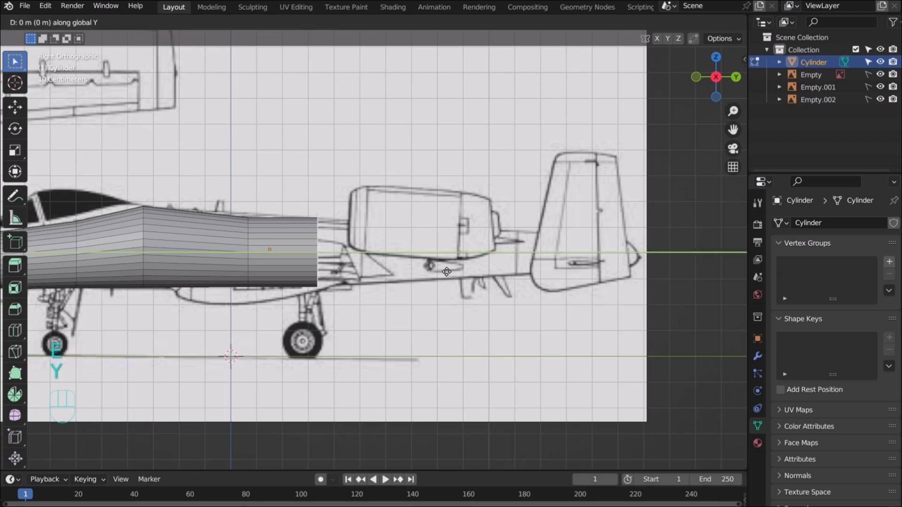
pyautogui.click(729, 251)
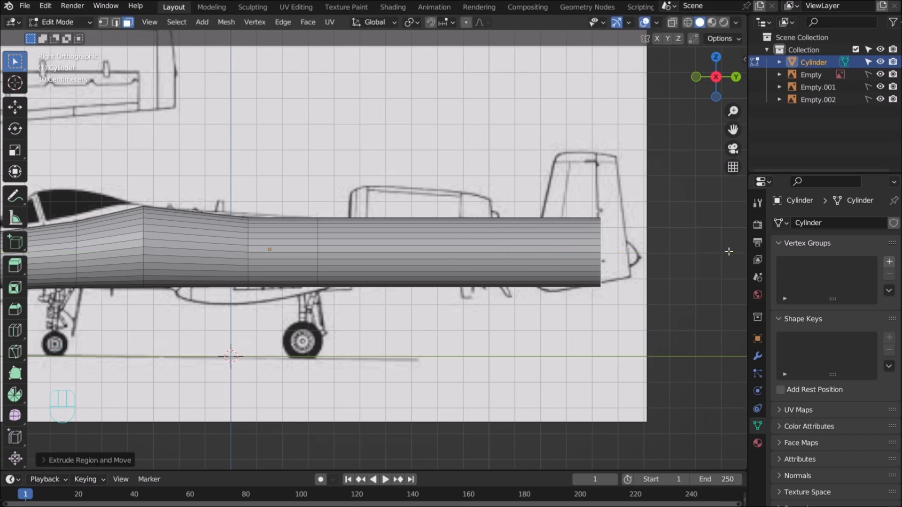
pyautogui.press('s')
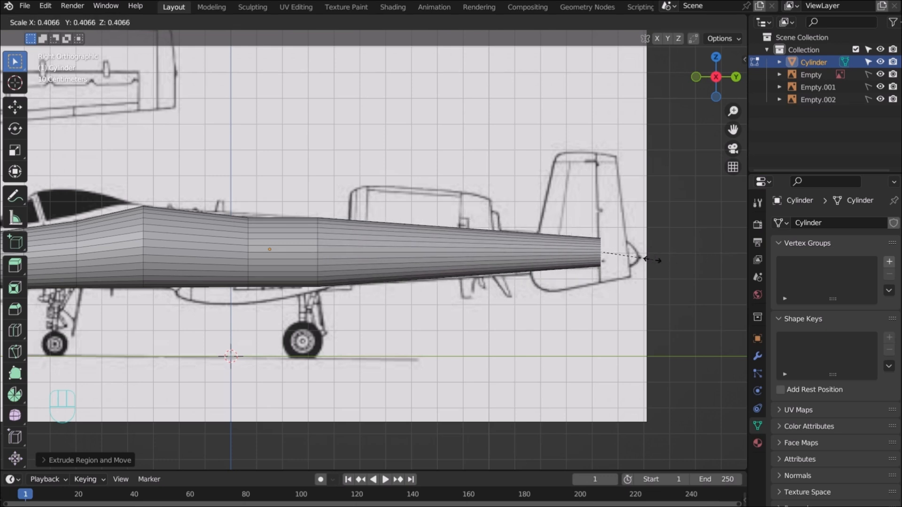
pyautogui.click(651, 258)
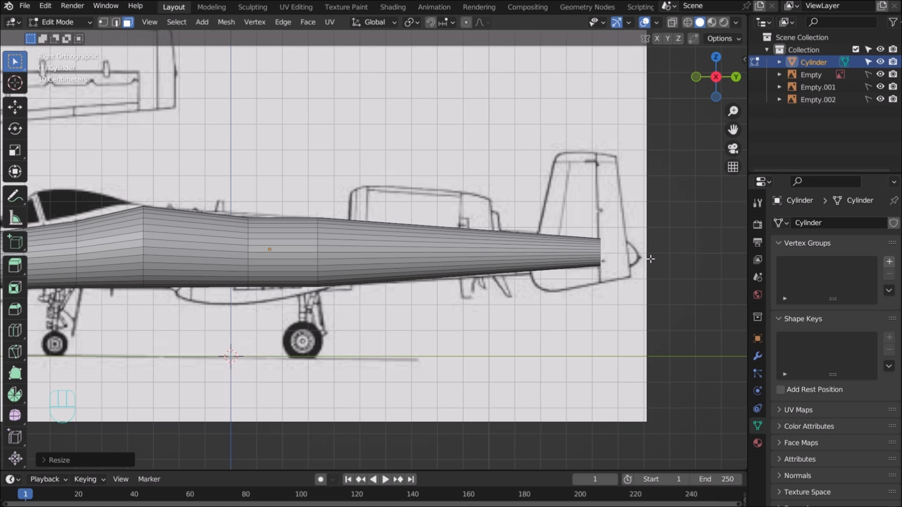
pyautogui.press('g')
pyautogui.press('z')
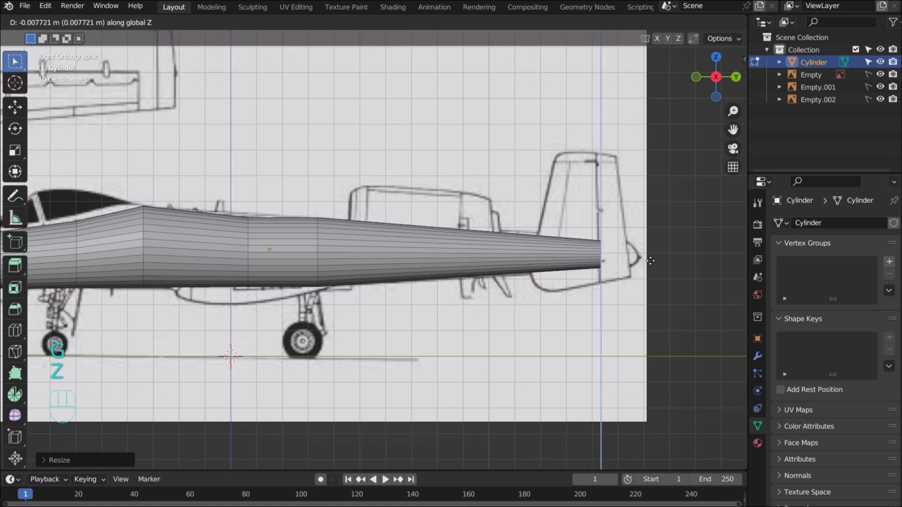
pyautogui.click(650, 261)
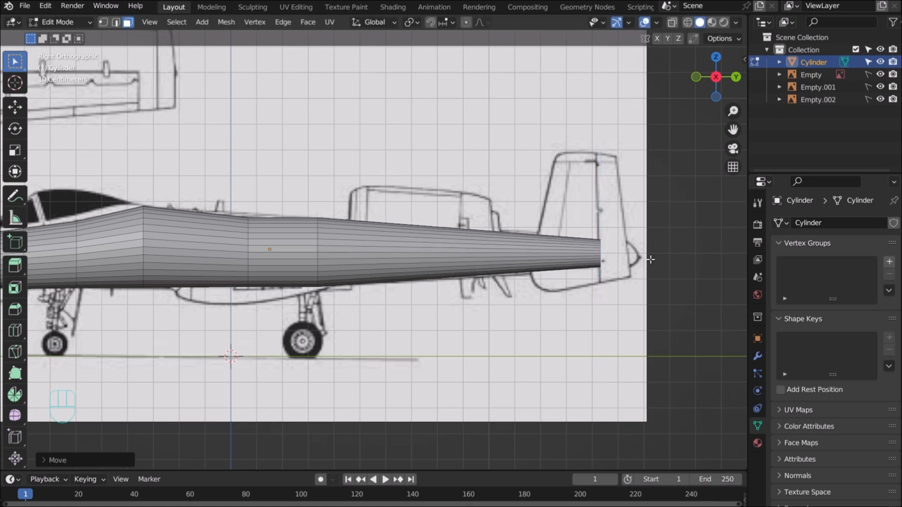
# Add a second, smaller tail section and adjust its height along Z
pyautogui.press('e')
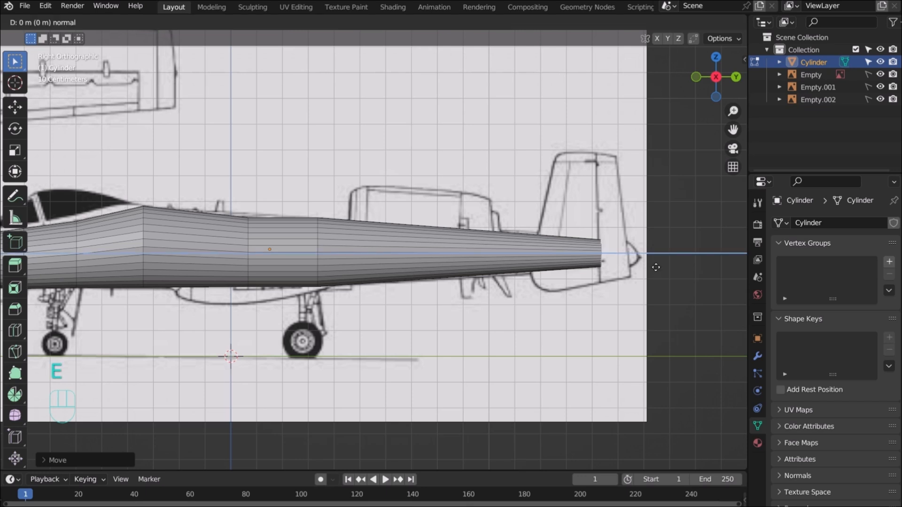
pyautogui.press('y')
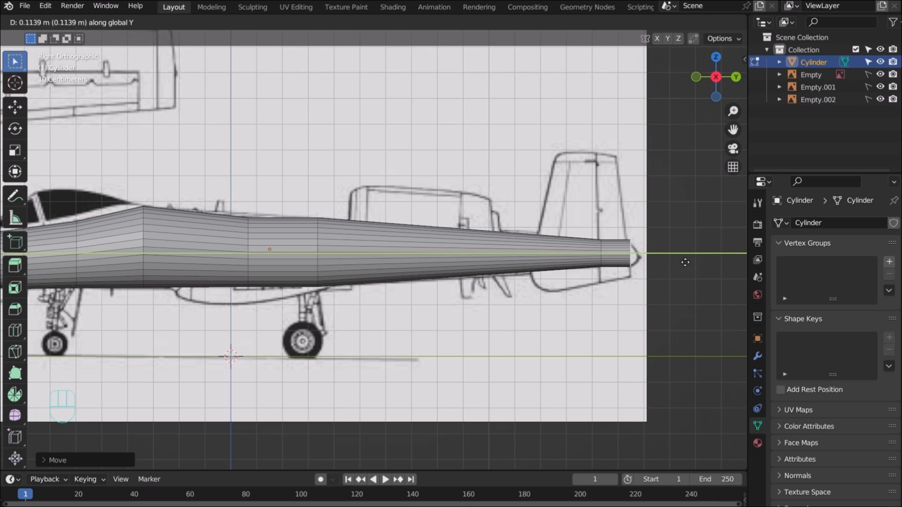
pyautogui.click(686, 262)
pyautogui.press('s')
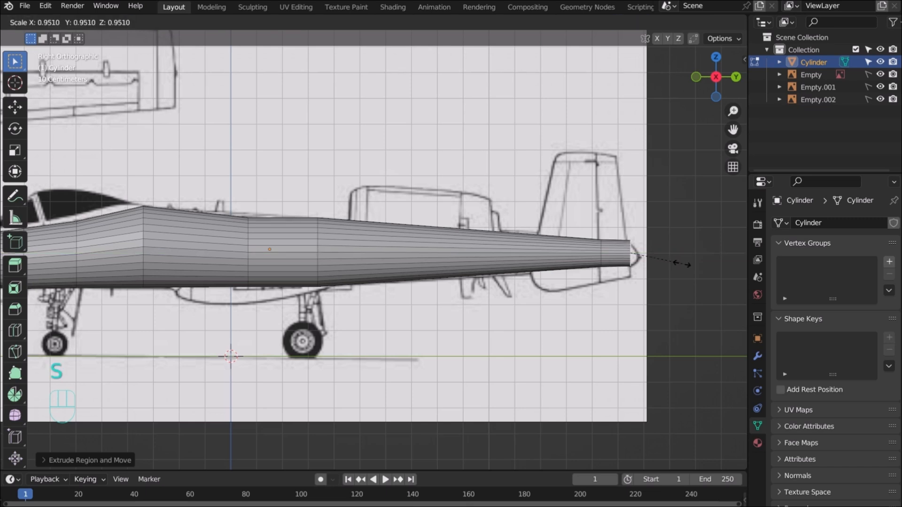
pyautogui.click(670, 265)
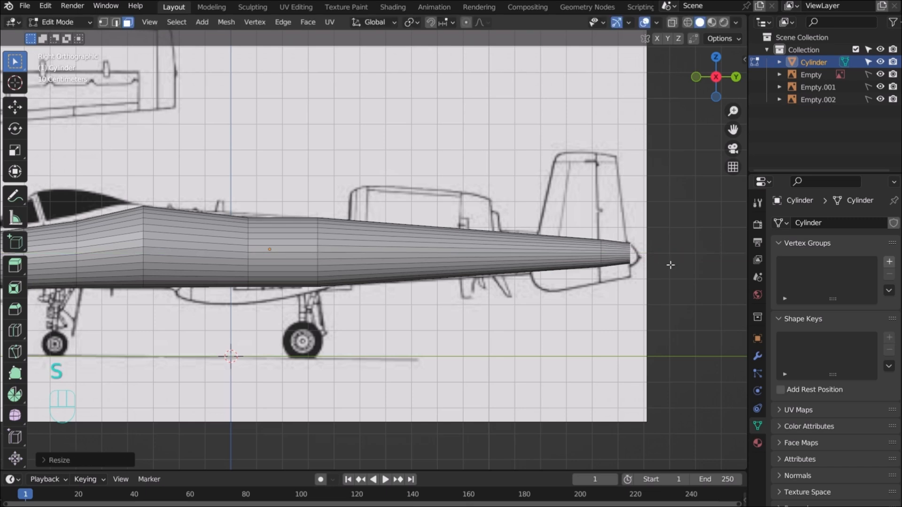
pyautogui.press('g')
pyautogui.press('z')
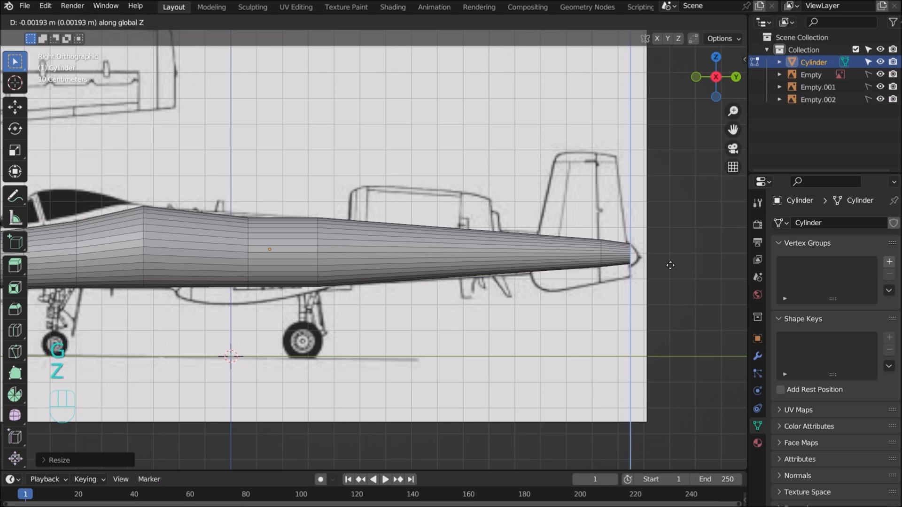
pyautogui.click(670, 266)
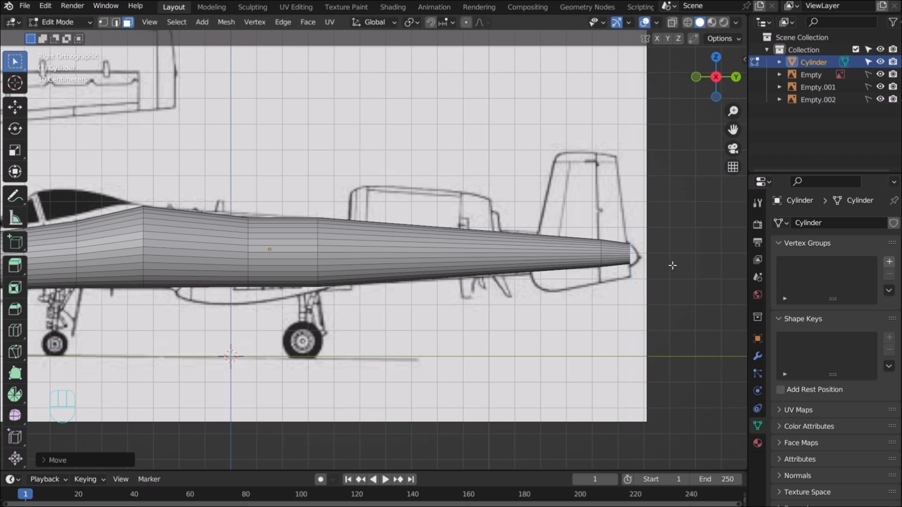
# Extrude a final tail section and merge its end vertices At Center into a point
pyautogui.press('e')
pyautogui.press('y')
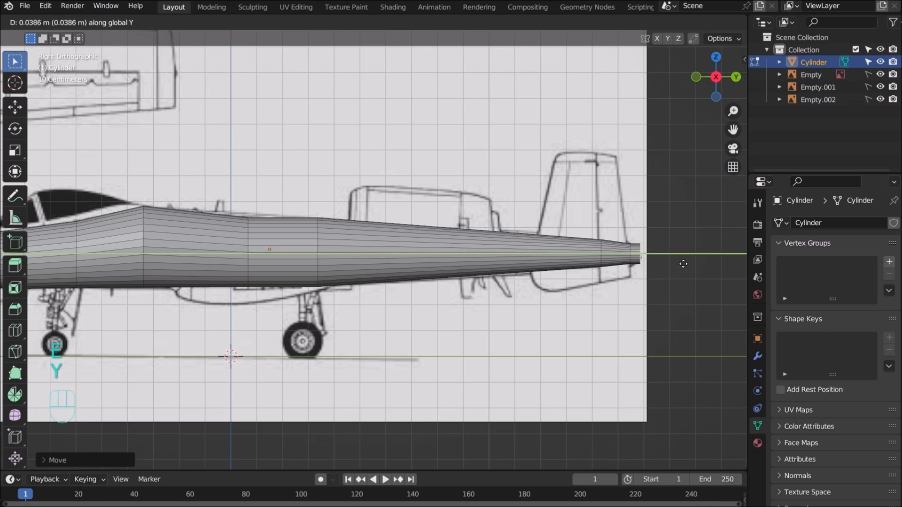
pyautogui.click(684, 263)
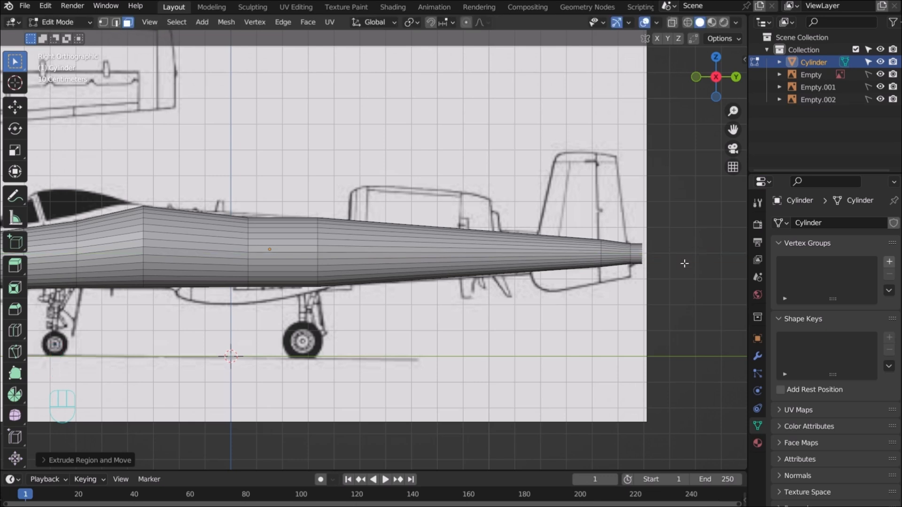
pyautogui.press('m')
pyautogui.click(683, 261)
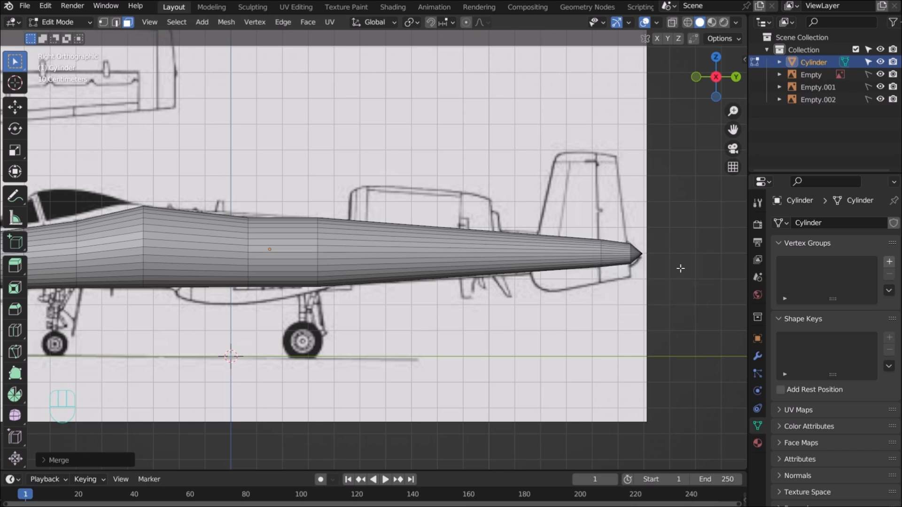
pyautogui.scroll(-3, 681, 268)
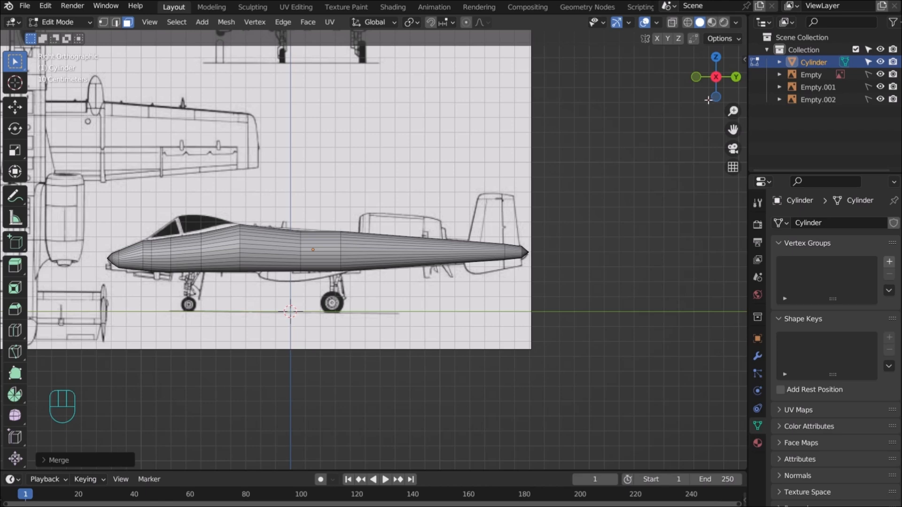
# Switch to top view and enable the selectable toggle for Empty.002 in the Outliner
pyautogui.moveTo(708, 100)
pyautogui.mouseDown()
pyautogui.moveTo(671, 113)
pyautogui.moveTo(716, 103)
pyautogui.moveTo(430, 128)
pyautogui.moveTo(390, 122)
pyautogui.moveTo(451, 125)
pyautogui.moveTo(713, 87)
pyautogui.mouseUp()
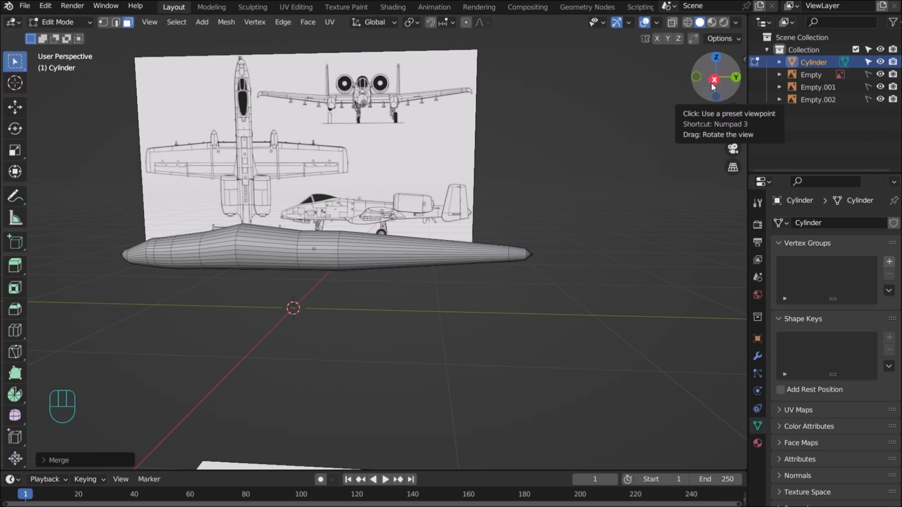
pyautogui.press('KP_7')
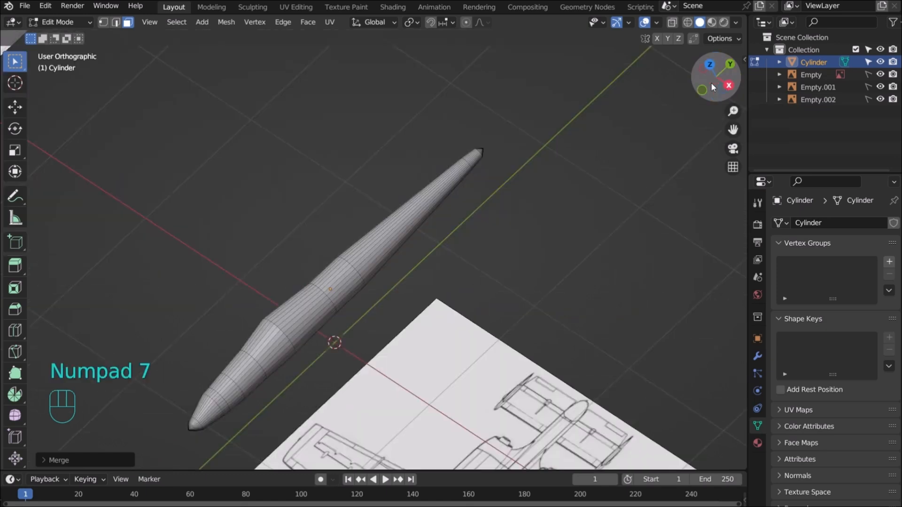
pyautogui.scroll(-4, 633, 120)
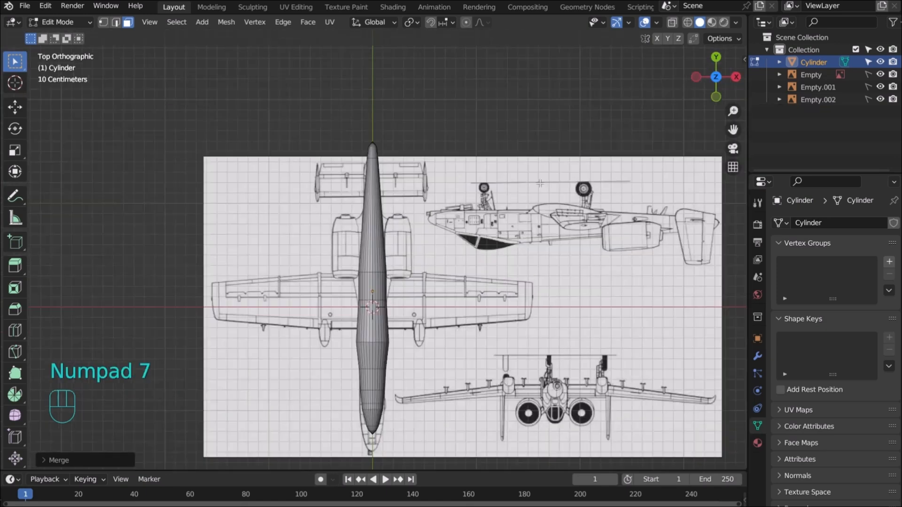
pyautogui.scroll(2, 487, 263)
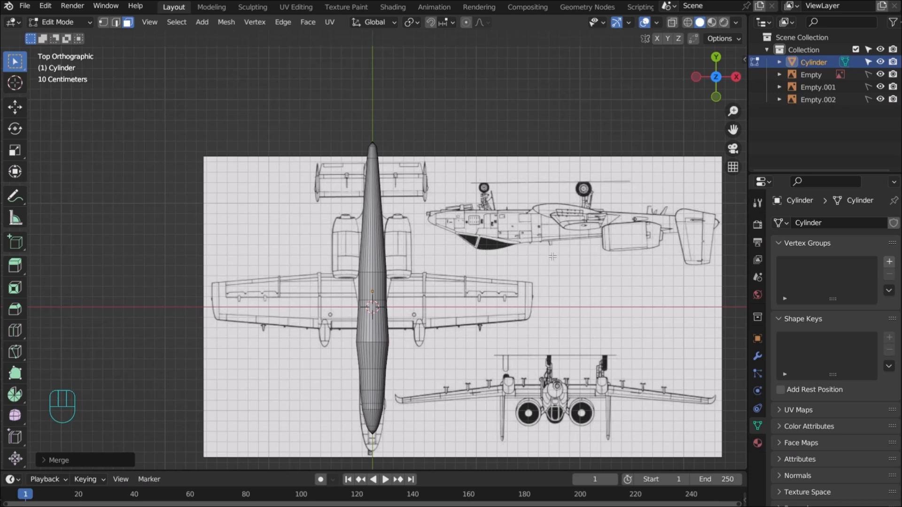
pyautogui.click(868, 100)
# In Object Mode, move Empty.002 about 0.18 m along Y to line up with the fuselage
pyautogui.press('Tab')
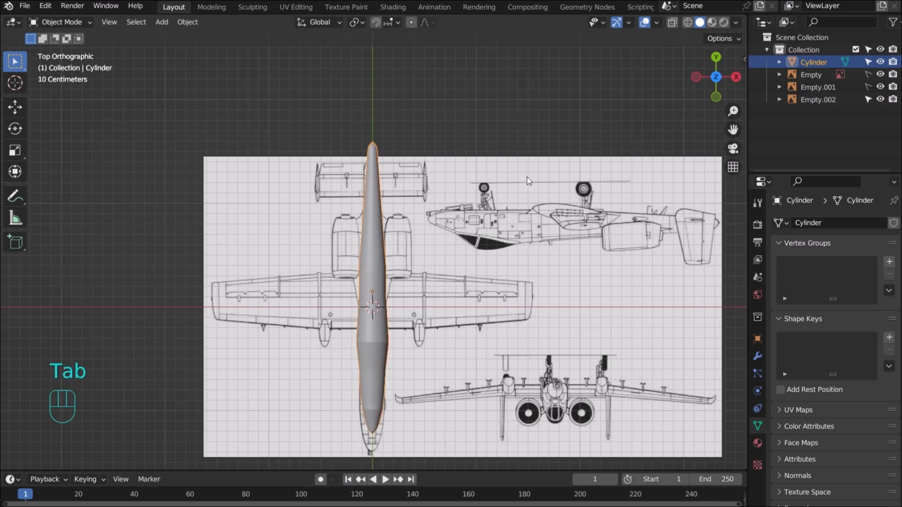
pyautogui.click(529, 177)
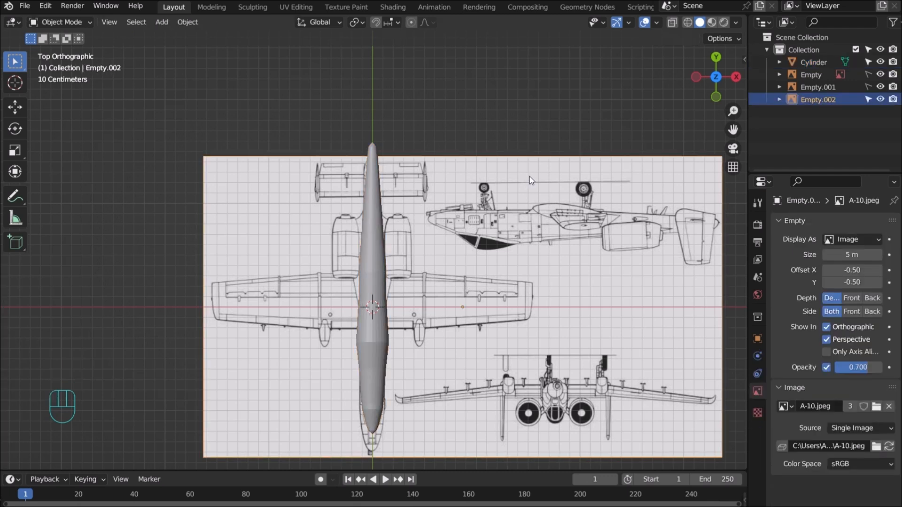
pyautogui.press('g')
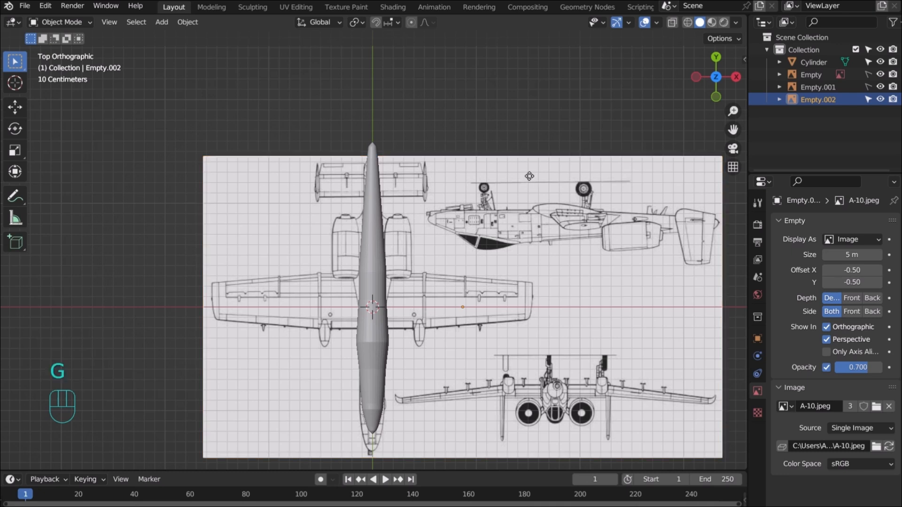
pyautogui.press('y')
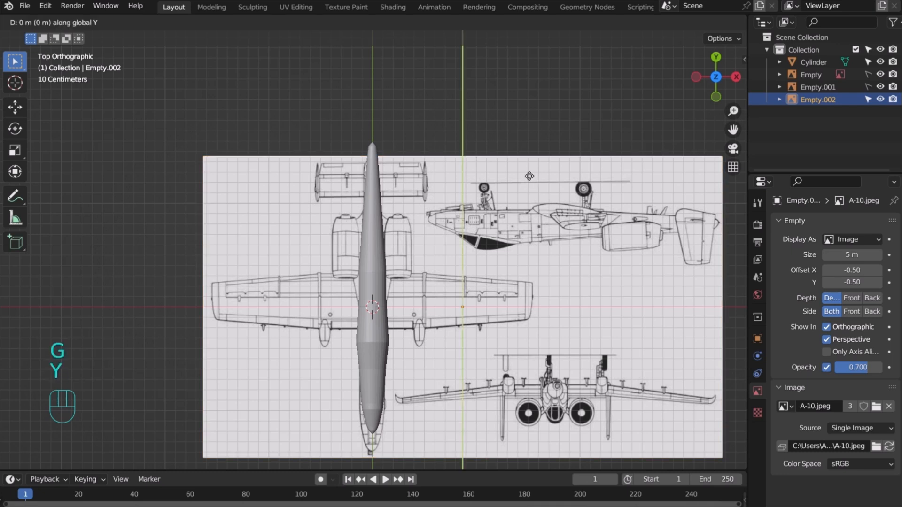
pyautogui.click(549, 162)
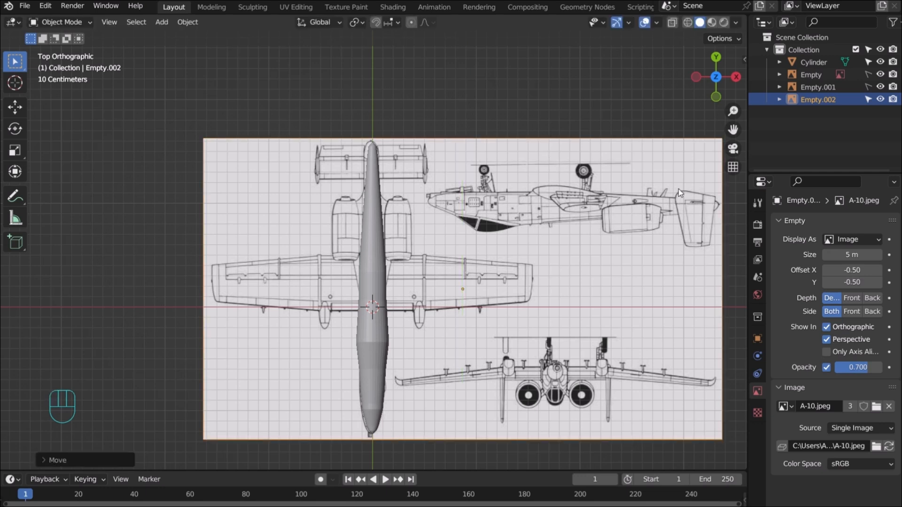
pyautogui.press('KP_1')
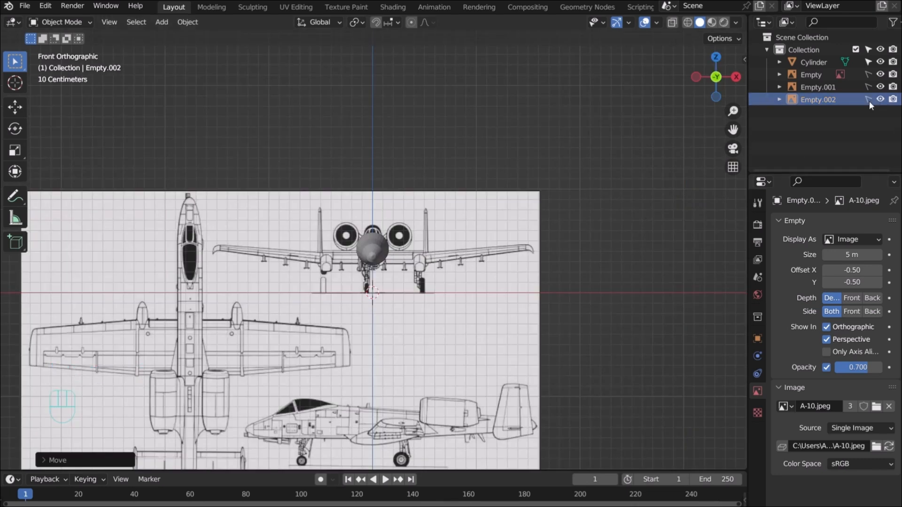
# Enter Edit Mode on the cylinder and switch the viewport to wireframe display
pyautogui.click(375, 252)
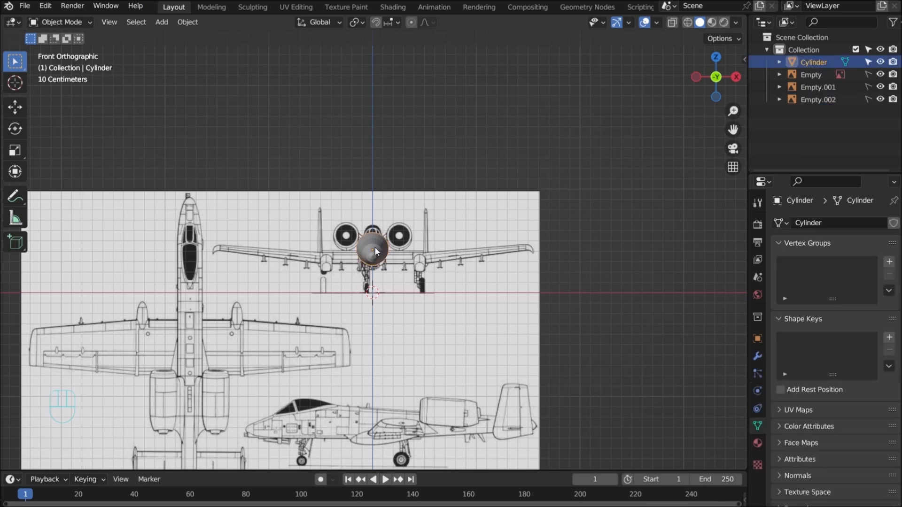
pyautogui.press('Tab')
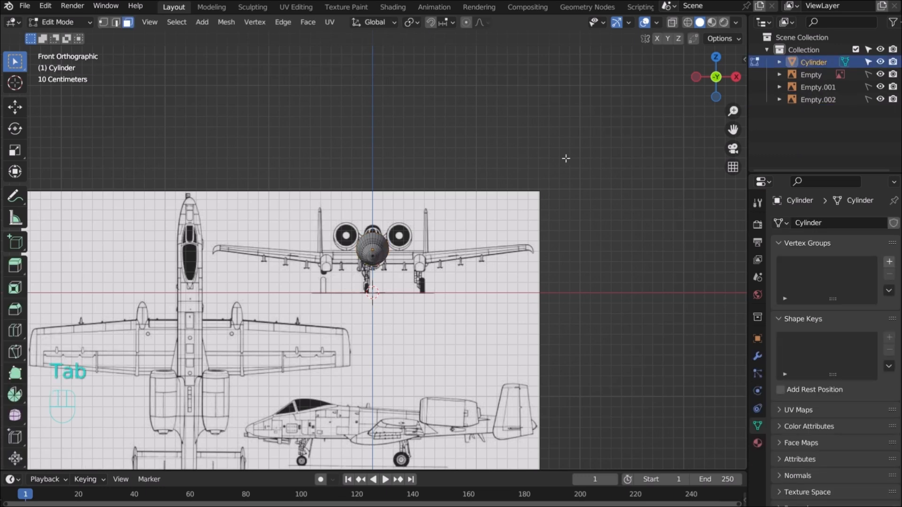
pyautogui.click(688, 22)
pyautogui.scroll(4, 575, 171)
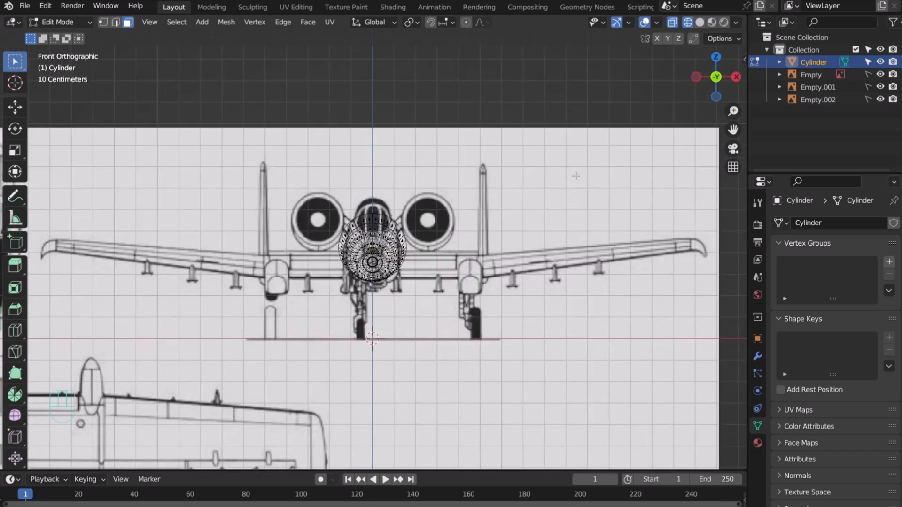
# Scale the whole mesh to about 0.85 and lower it about 0.02 m along Z
pyautogui.press('a')
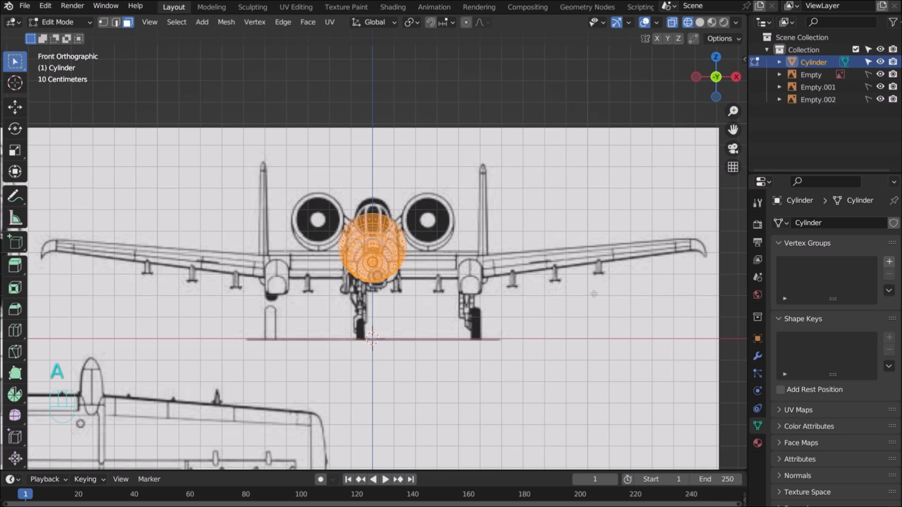
pyautogui.press('s')
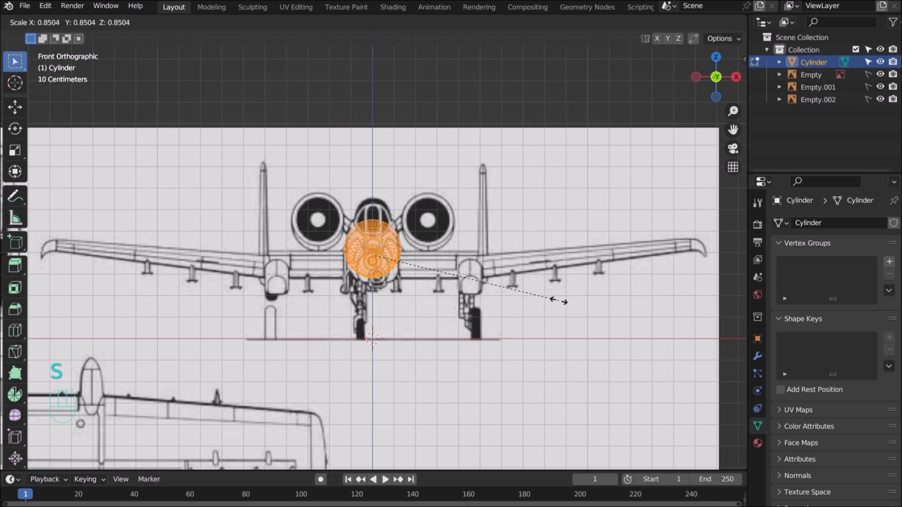
pyautogui.click(559, 301)
pyautogui.press('g')
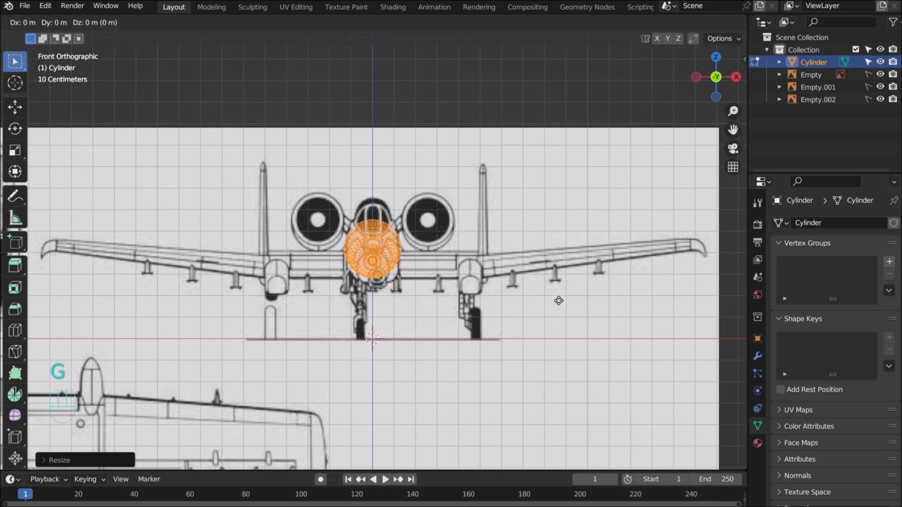
pyautogui.press('z')
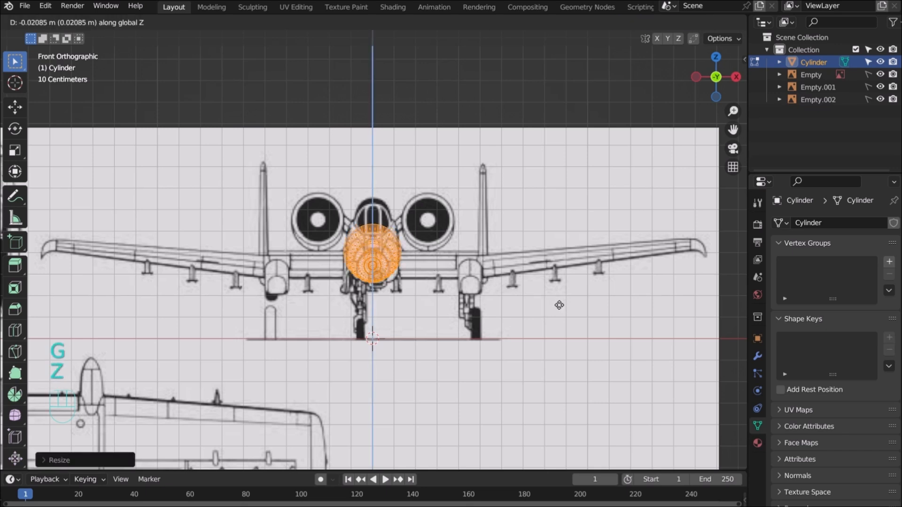
pyautogui.click(559, 305)
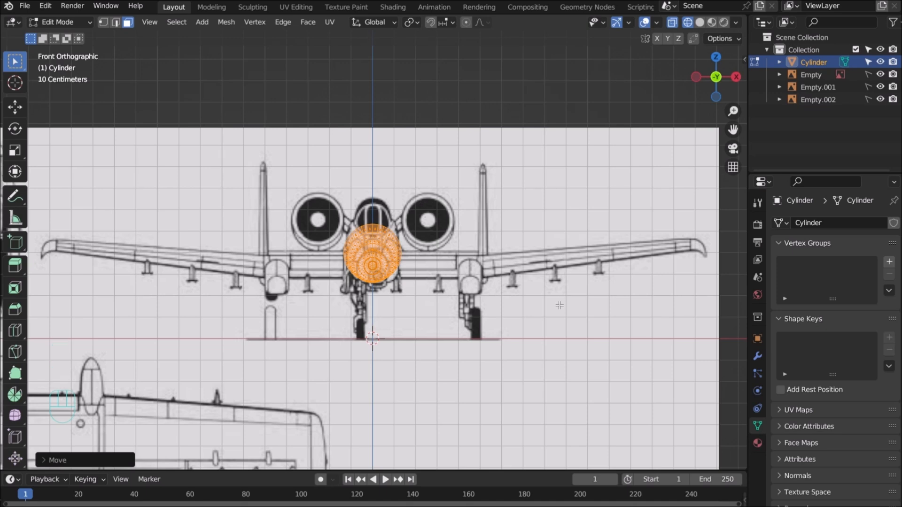
pyautogui.press('KP_7')
pyautogui.scroll(-3, 560, 304)
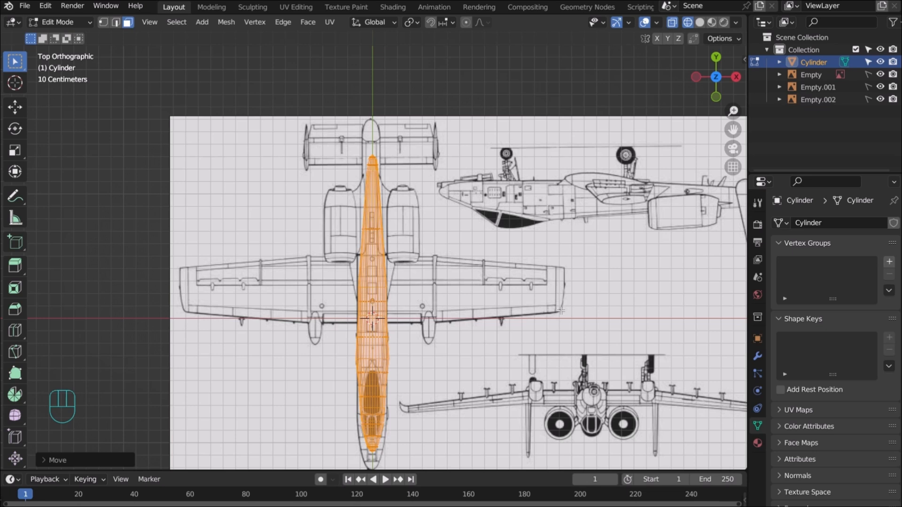
# Scale the fuselage mesh up to fit the top-view outline
pyautogui.press('s')
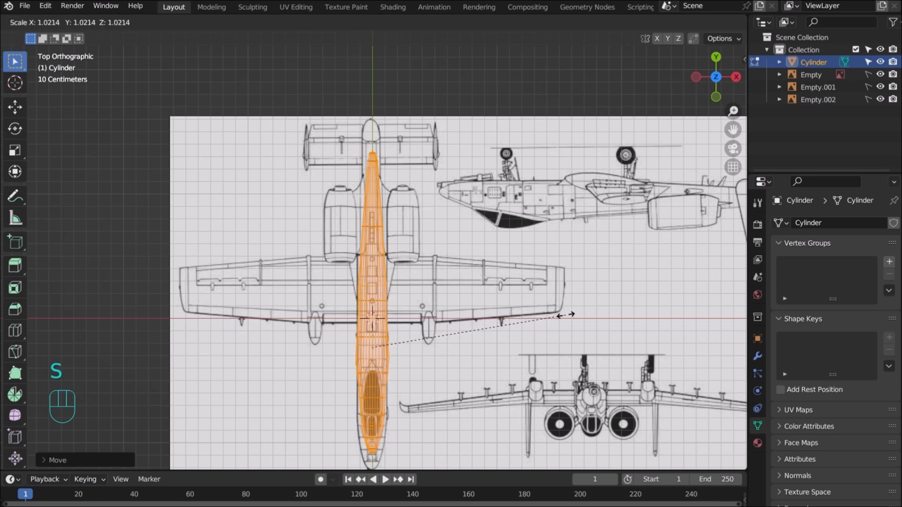
pyautogui.click(595, 322)
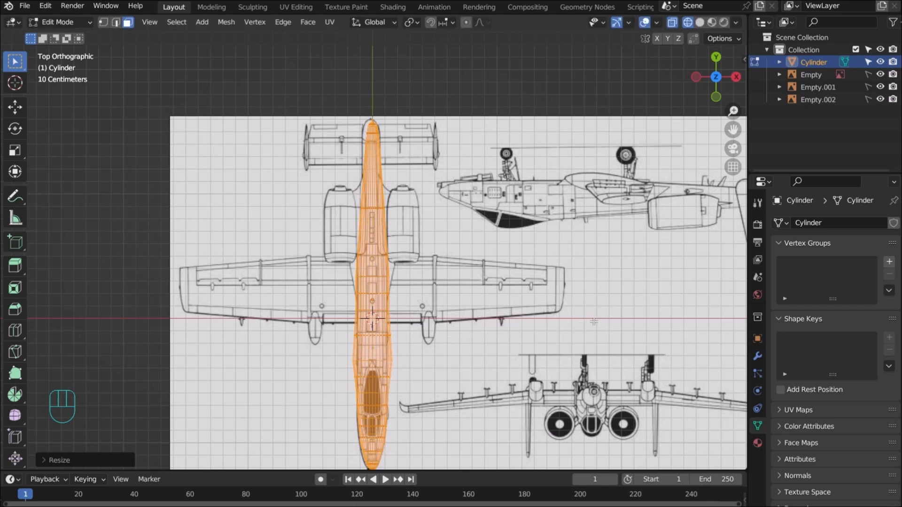
pyautogui.scroll(-2, 595, 322)
# In side view, shift the fuselage along Z with a small downward nudge, then deselect
pyautogui.press('KP_3')
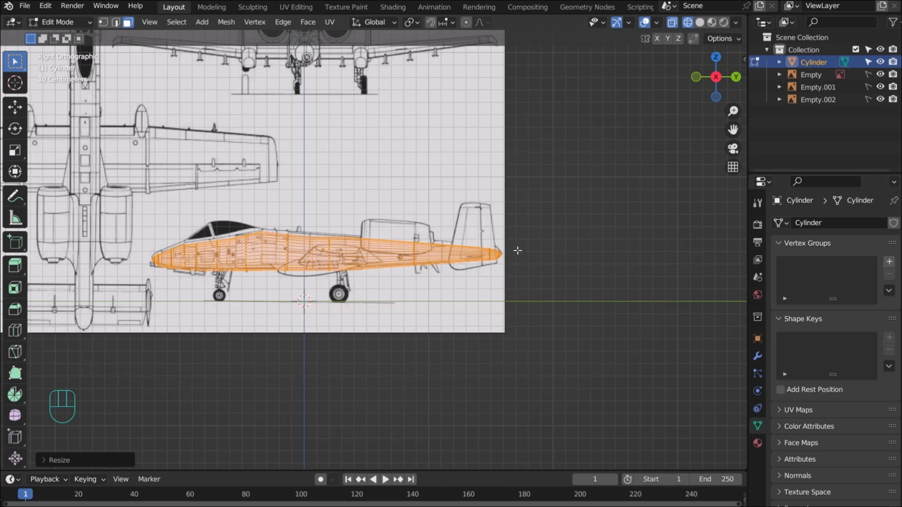
pyautogui.press('g')
pyautogui.press('z')
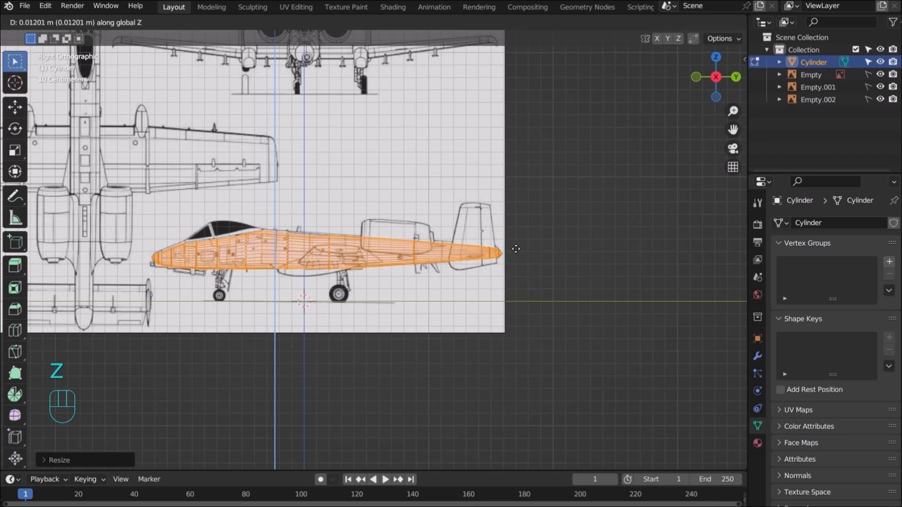
pyautogui.click(516, 247)
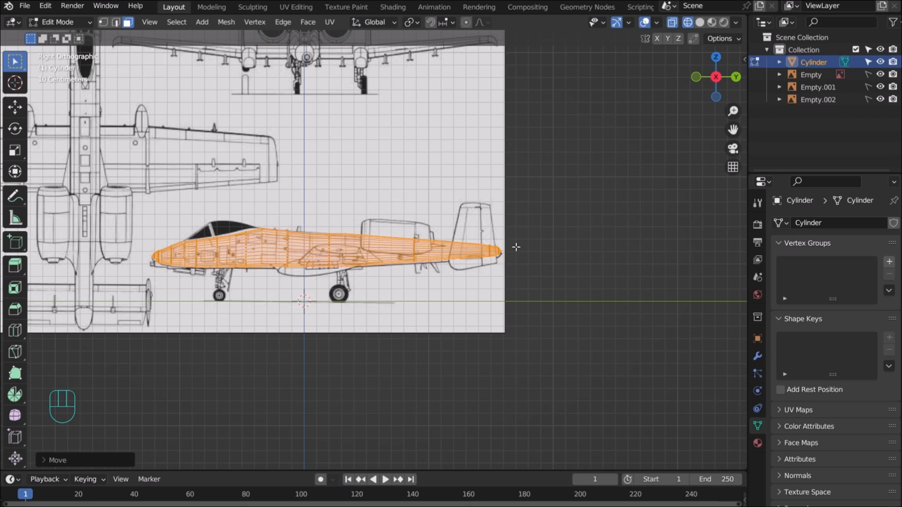
pyautogui.press('g')
pyautogui.press('z')
pyautogui.press('Down')
pyautogui.press('Down')
pyautogui.press('Down')
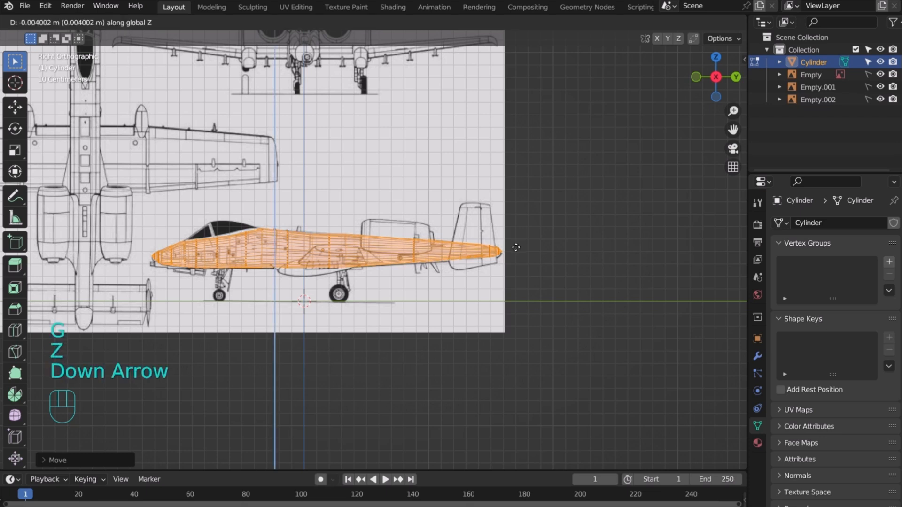
pyautogui.press('Return')
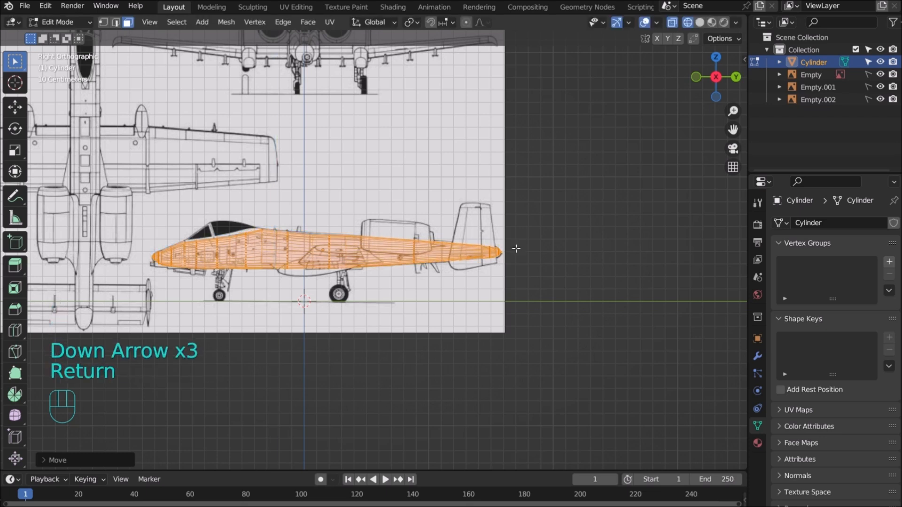
pyautogui.click(446, 179)
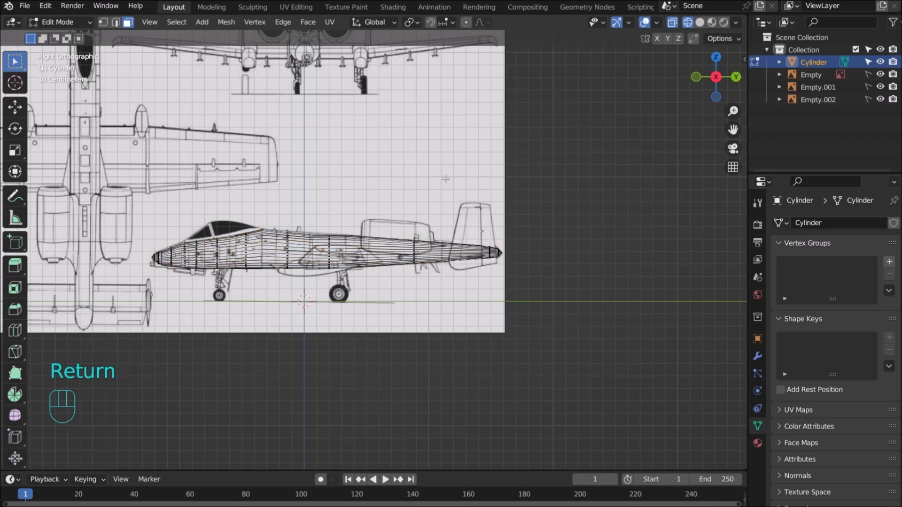
pyautogui.press('KP_7')
pyautogui.scroll(5, 430, 179)
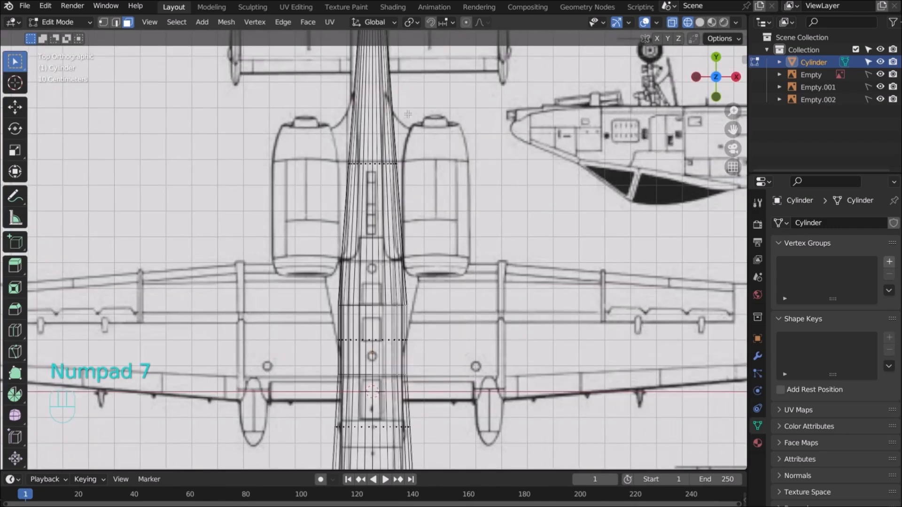
pyautogui.scroll(-2, 410, 116)
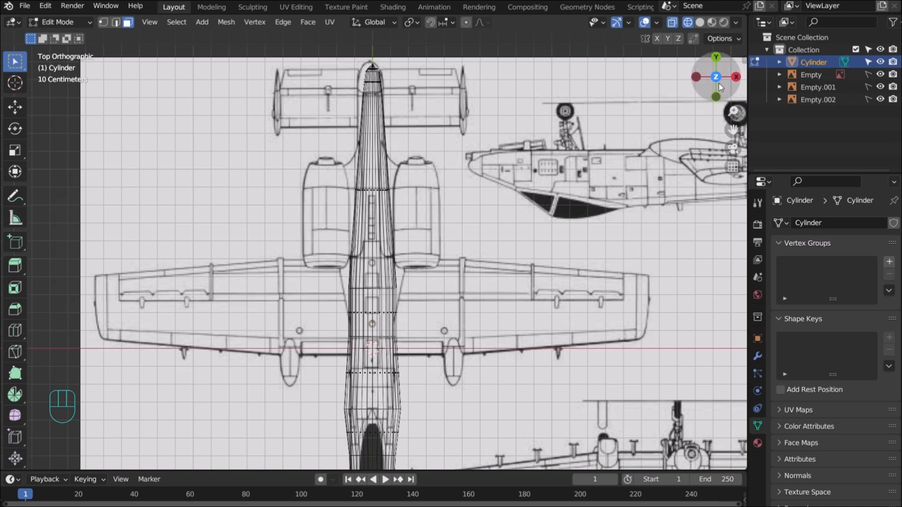
pyautogui.moveTo(722, 89); pyautogui.dragTo(675, 55)
pyautogui.scroll(2, 625, 195)
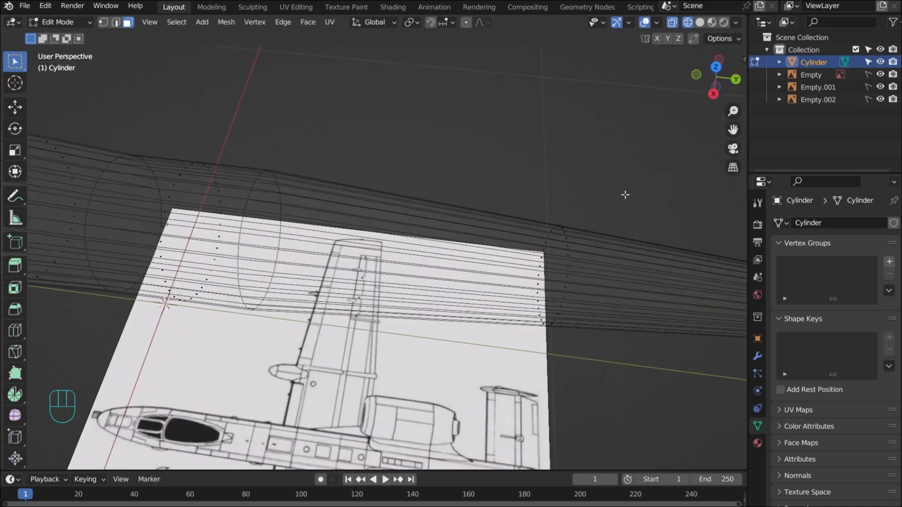
pyautogui.moveTo(733, 129); pyautogui.dragTo(536, 118)
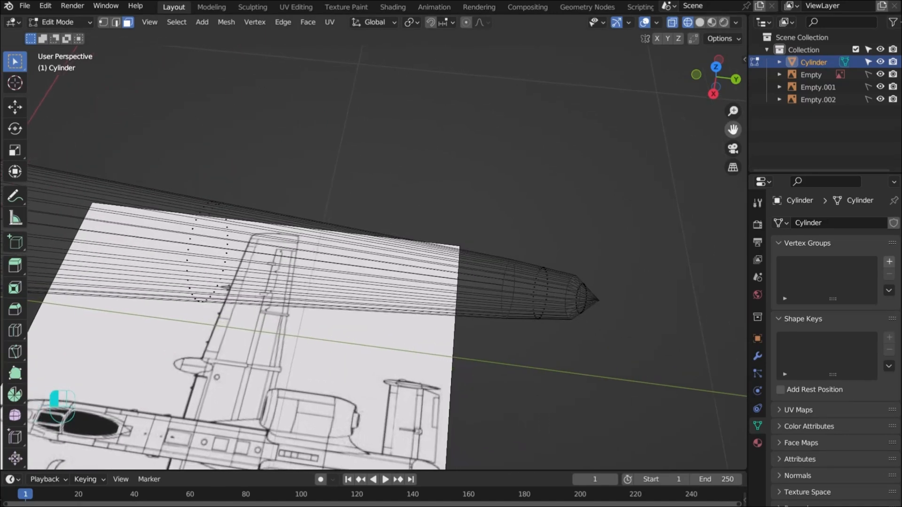
pyautogui.scroll(2, 670, 230)
pyautogui.moveTo(733, 130); pyautogui.dragTo(607, 180)
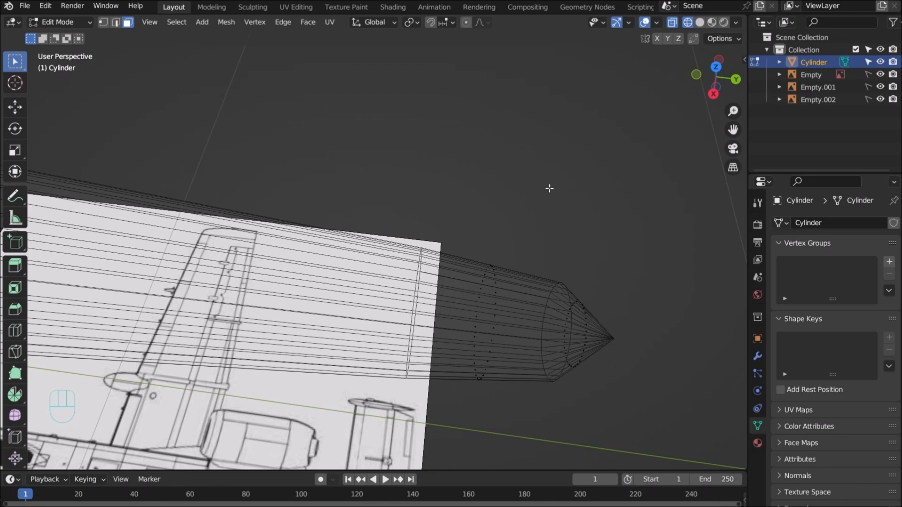
# In edge select mode, pick the edge loop at the base of the nose cone
pyautogui.press('2')
pyautogui.scroll(4, 418, 301)
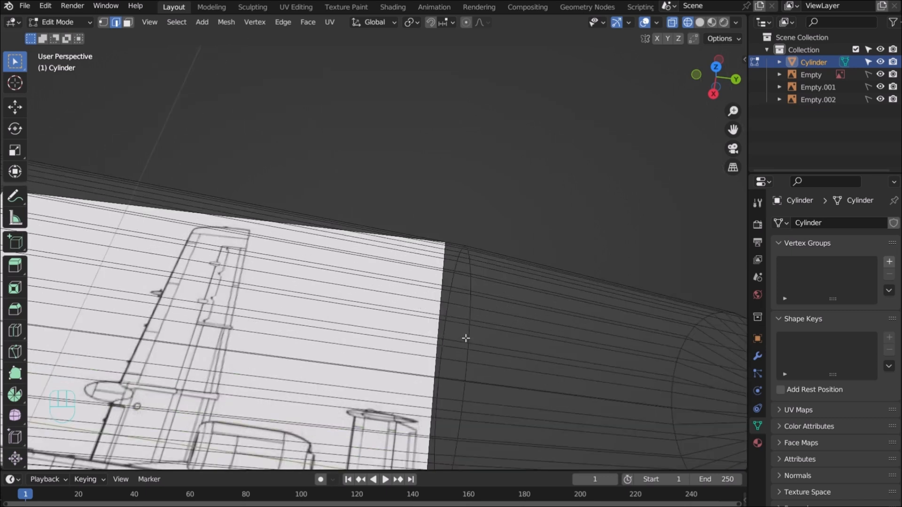
pyautogui.keyDown('alt'); pyautogui.click(472, 313); pyautogui.keyUp('alt')
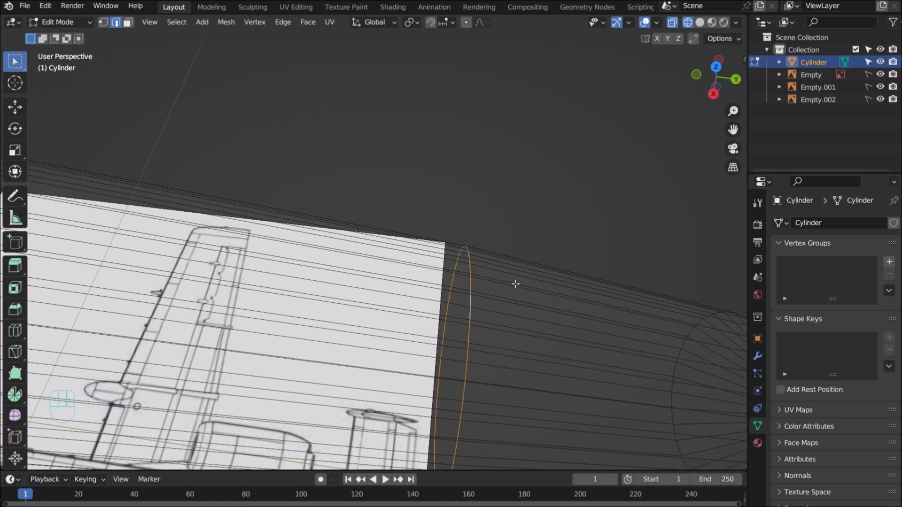
# In top view, widen the cone's base ring to match the rounded nose outline
pyautogui.press('KP_7')
pyautogui.scroll(-4, 515, 283)
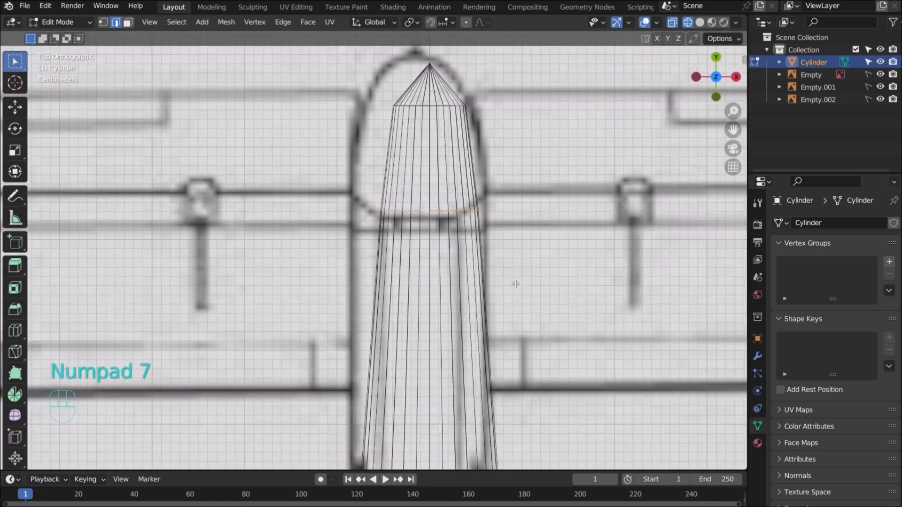
pyautogui.scroll(-1, 510, 284)
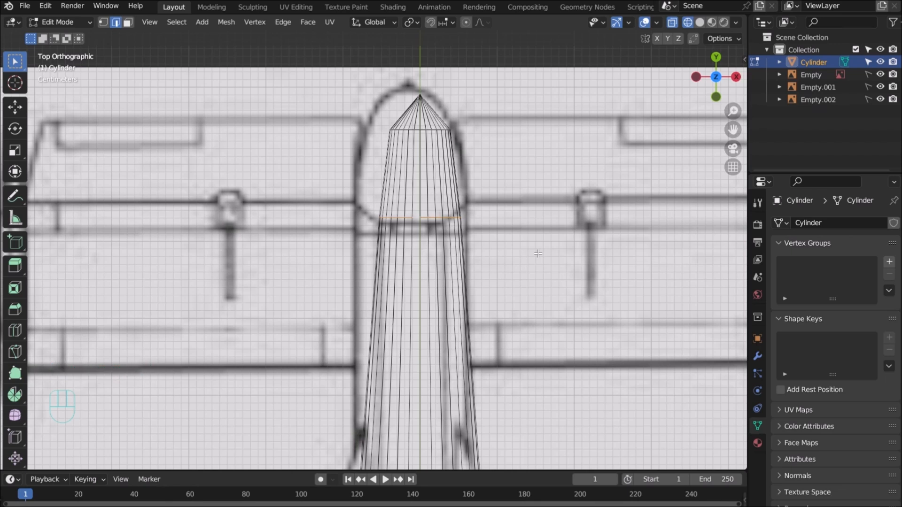
pyautogui.press('s')
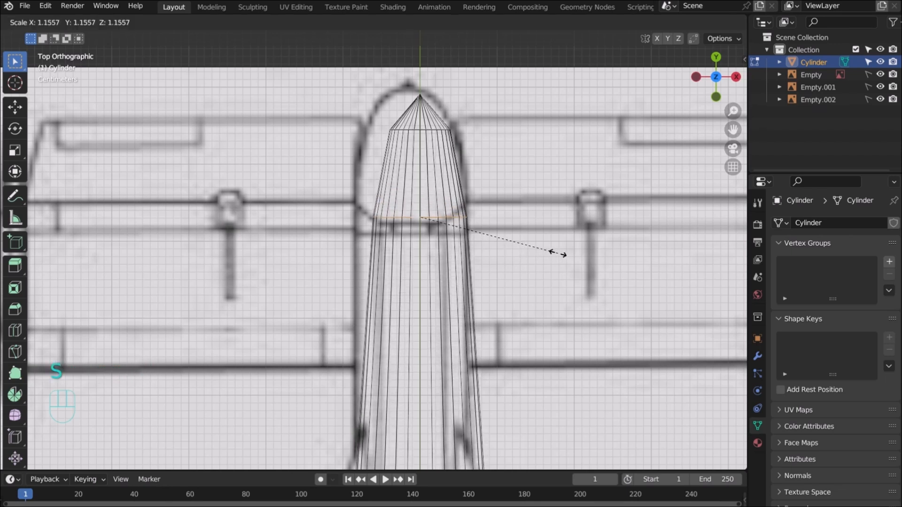
pyautogui.click(557, 255)
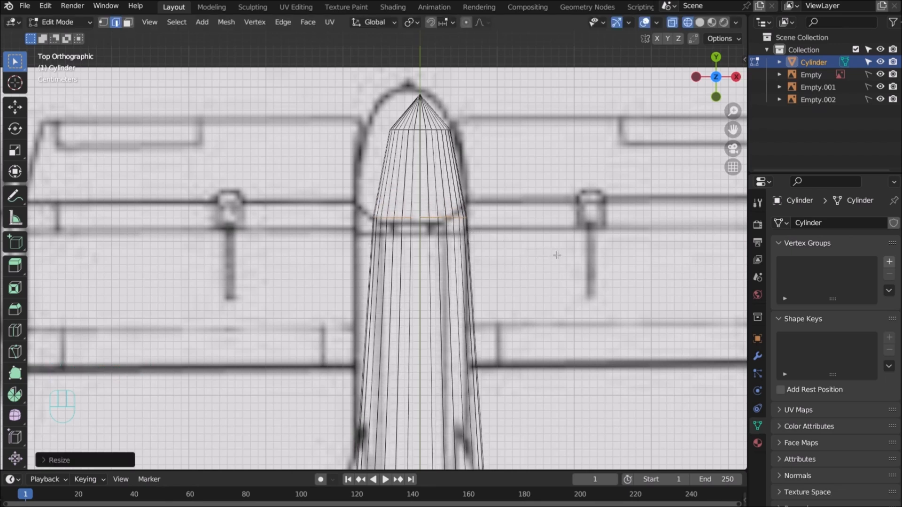
# Widen the next edge ring back to the outline, then select the whole mesh
pyautogui.moveTo(728, 91); pyautogui.dragTo(584, 240)
pyautogui.scroll(2, 584, 240)
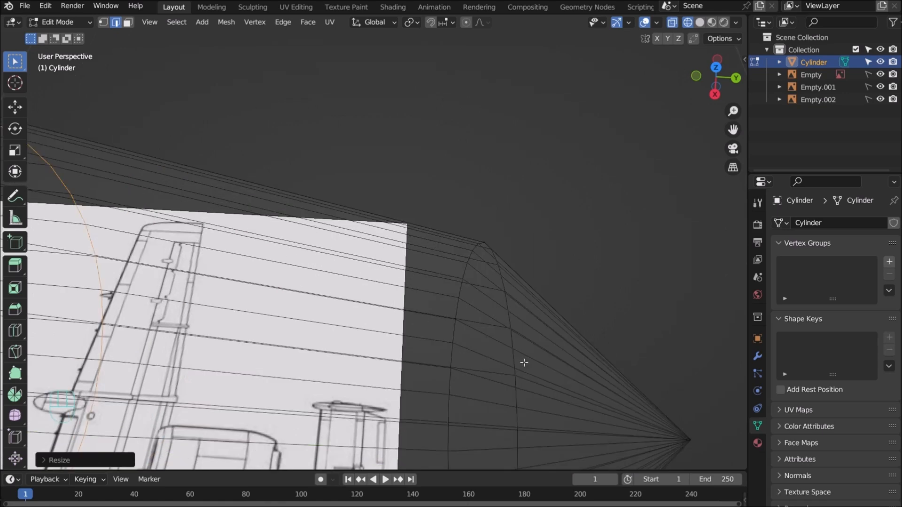
pyautogui.keyDown('alt'); pyautogui.click(516, 362); pyautogui.keyUp('alt')
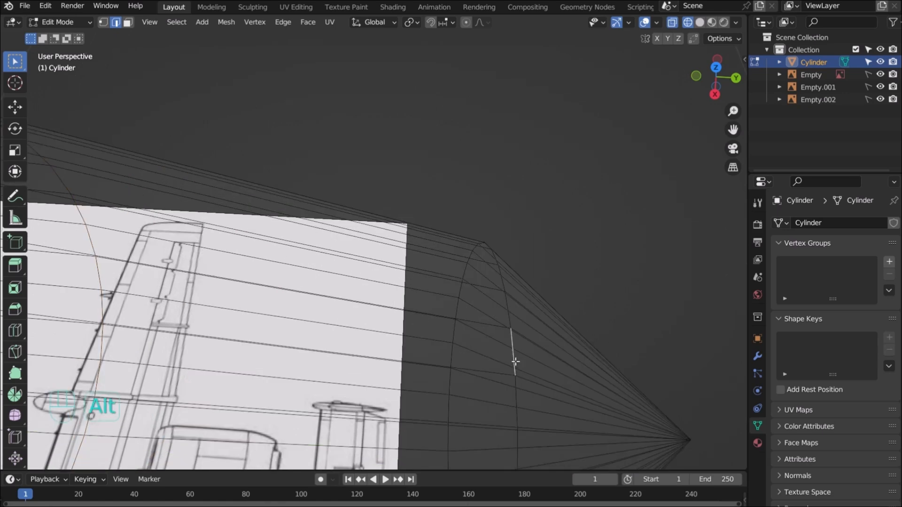
pyautogui.keyDown('alt'); pyautogui.click(518, 388); pyautogui.keyUp('alt')
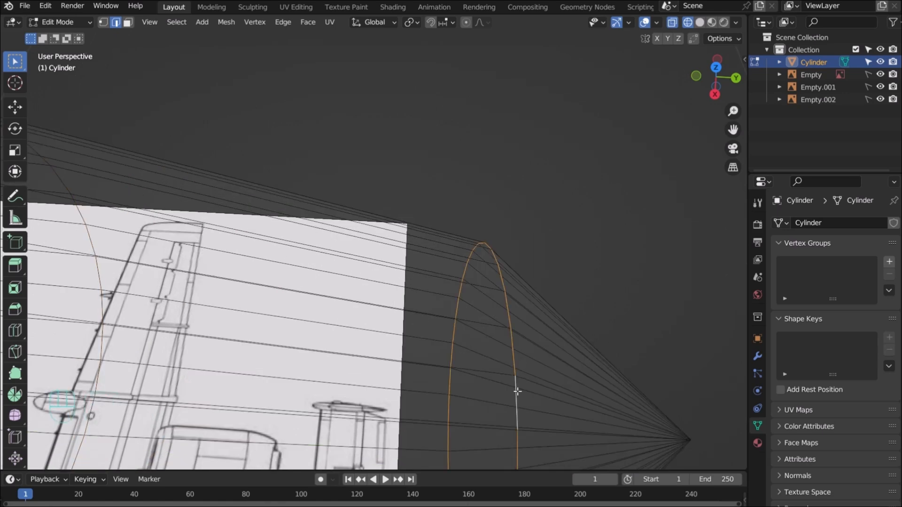
pyautogui.press('KP_7')
pyautogui.scroll(-5, 522, 392)
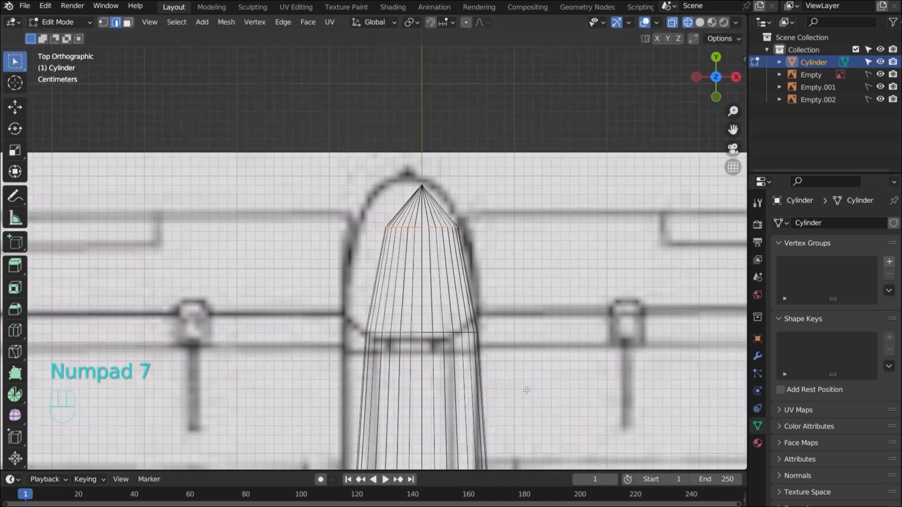
pyautogui.press('s')
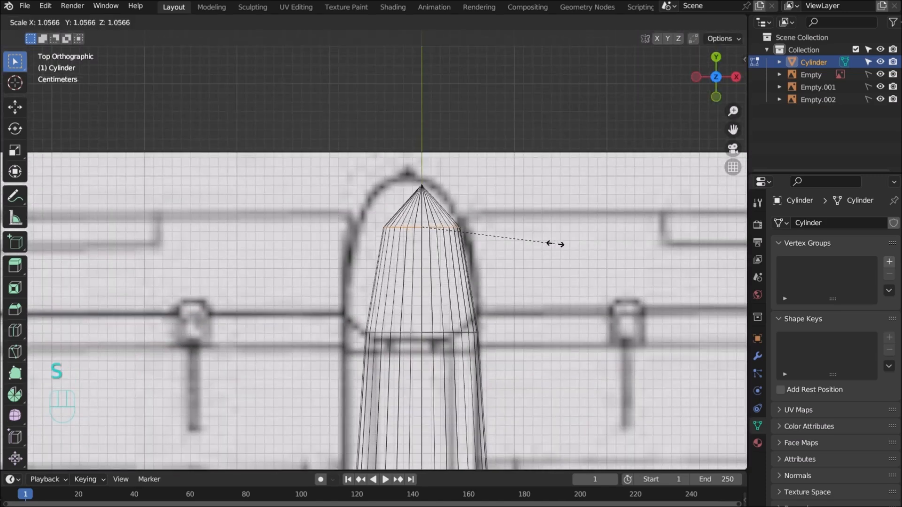
pyautogui.click(589, 256)
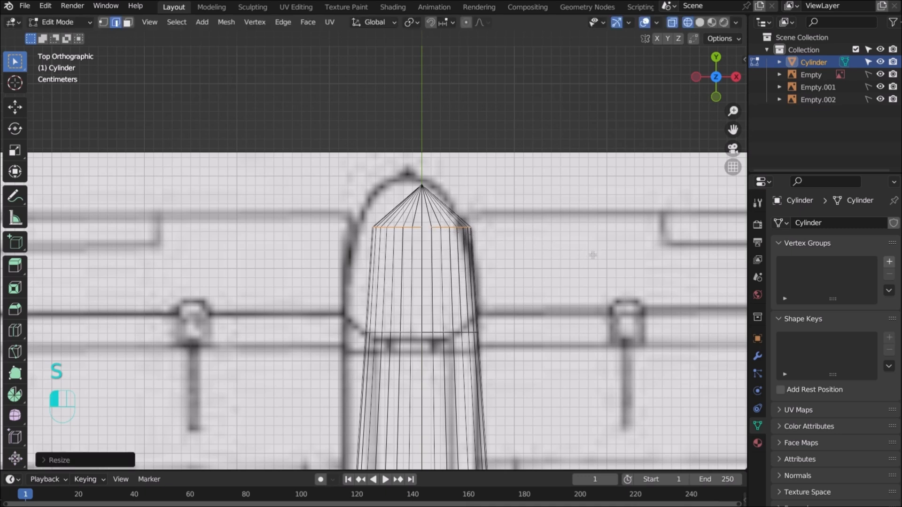
pyautogui.press('a')
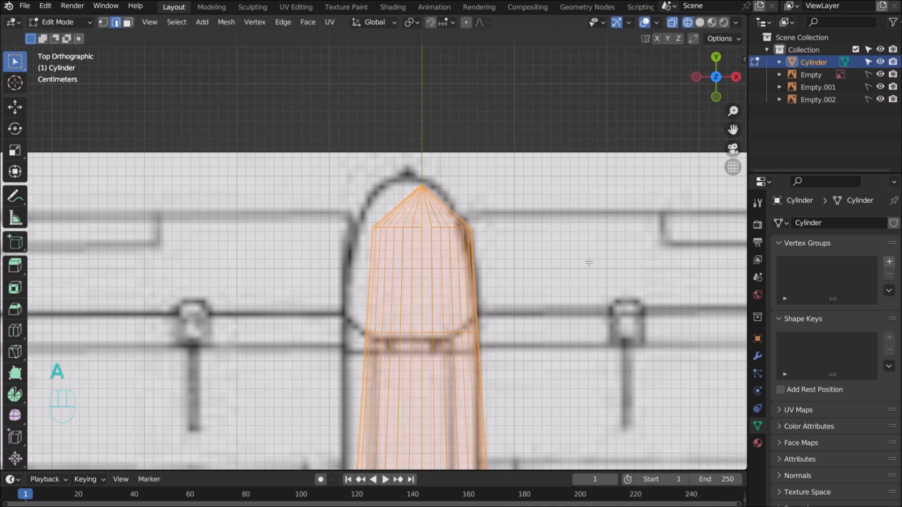
# Shift the whole fuselage about 0.013 m along X onto the reference centreline, then deselect
pyautogui.press('g')
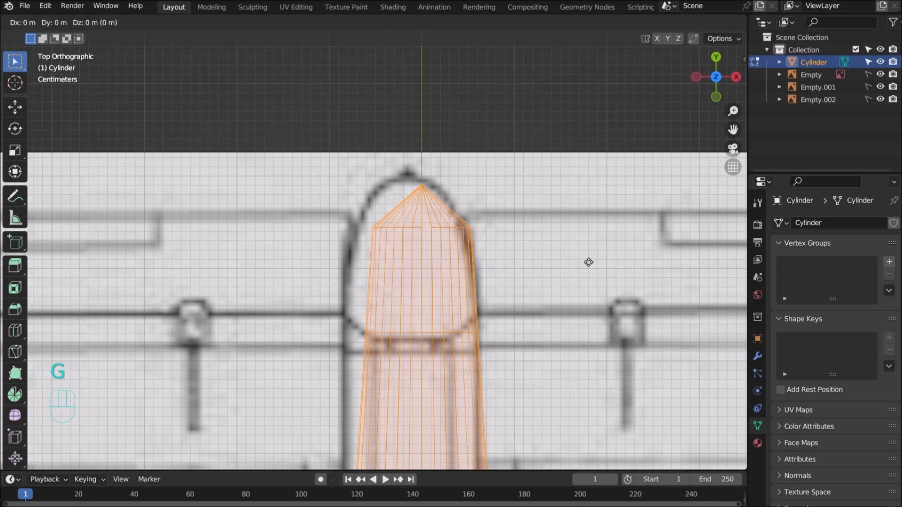
pyautogui.press('x')
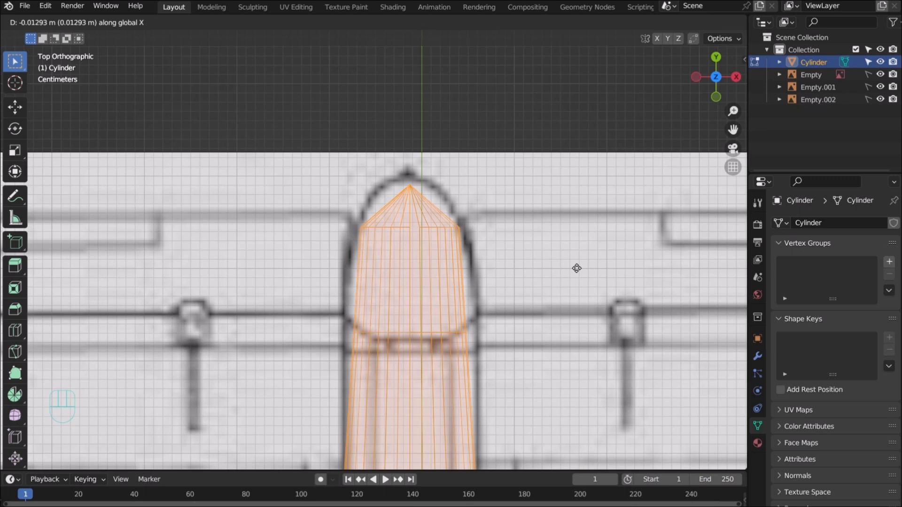
pyautogui.click(577, 268)
pyautogui.click(545, 258)
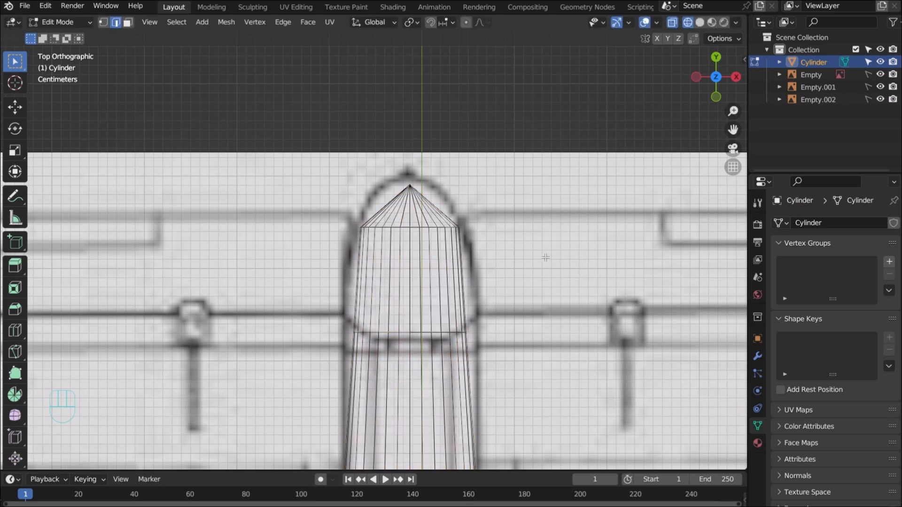
pyautogui.click(431, 230)
# Widen the cone-cylinder ring and the ring lower down the nose to the outline
pyautogui.scroll(2, 433, 239)
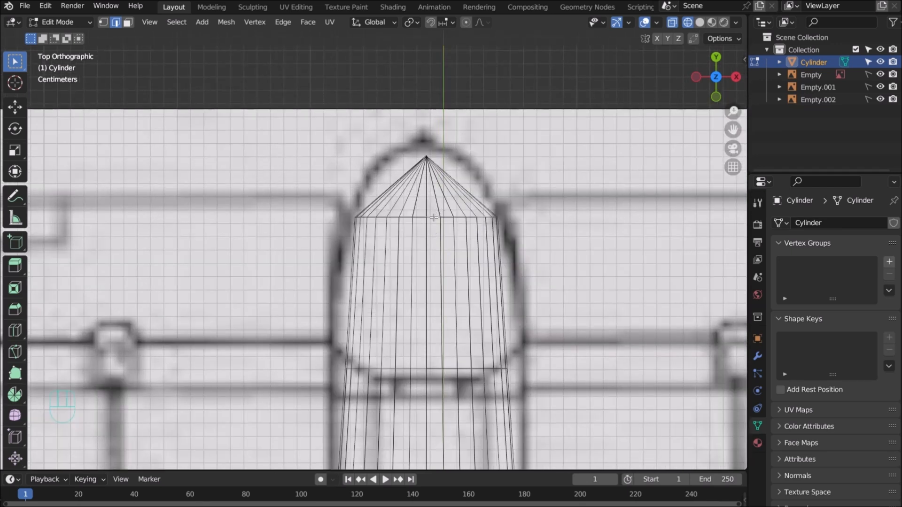
pyautogui.keyDown('alt'); pyautogui.click(450, 219); pyautogui.keyUp('alt')
pyautogui.press('s')
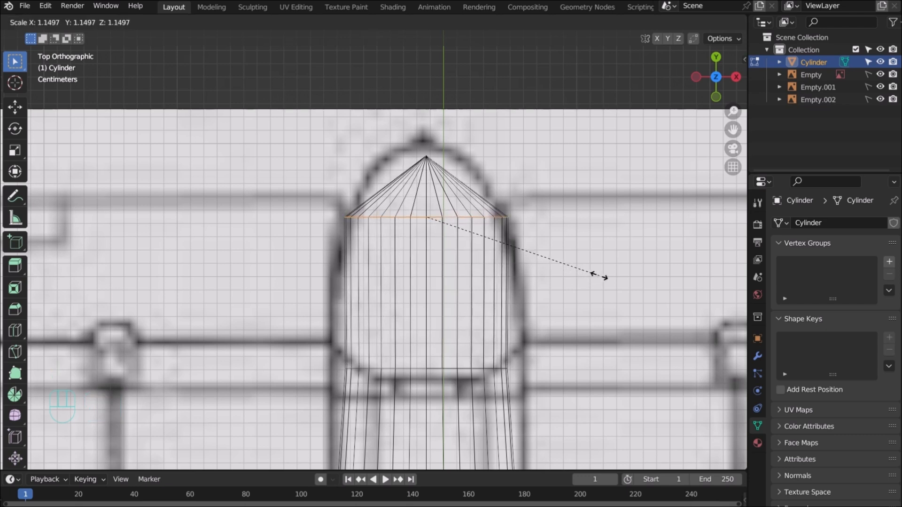
pyautogui.click(599, 276)
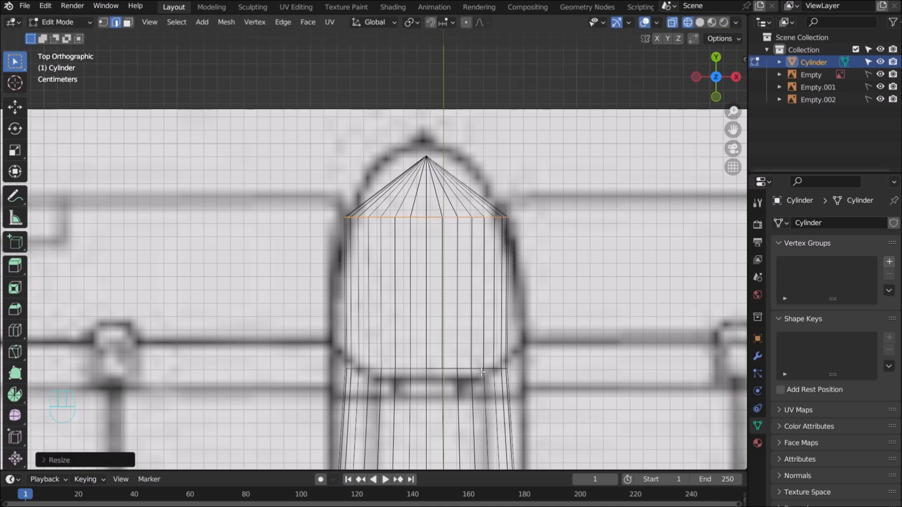
pyautogui.click(451, 368)
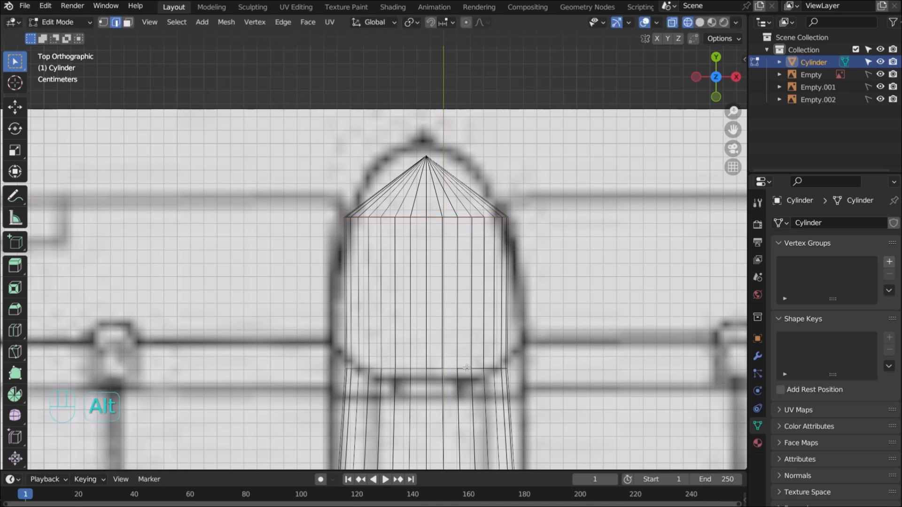
pyautogui.keyDown('alt'); pyautogui.click(468, 365); pyautogui.keyUp('alt')
pyautogui.press('s')
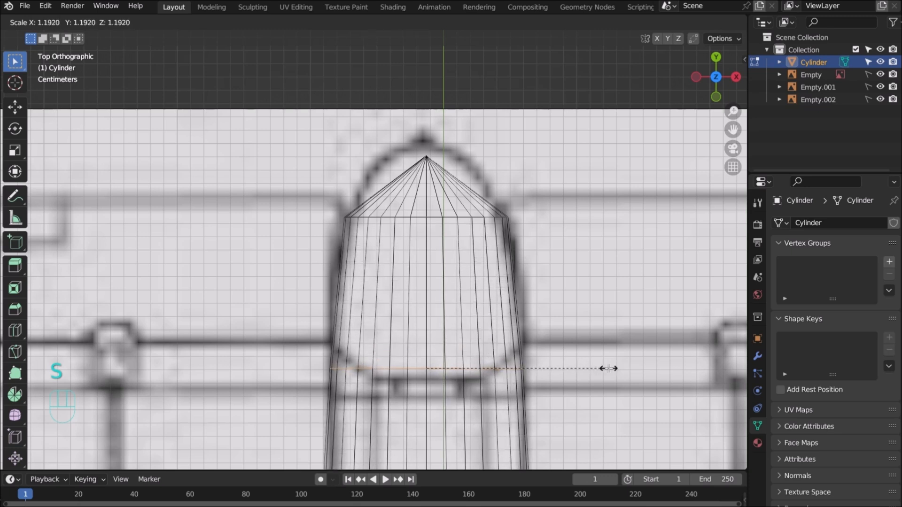
pyautogui.click(608, 368)
# Push the cone tip about 0.0157 m forward along Y to the blueprint's nose
pyautogui.moveTo(407, 146); pyautogui.dragTo(453, 168)
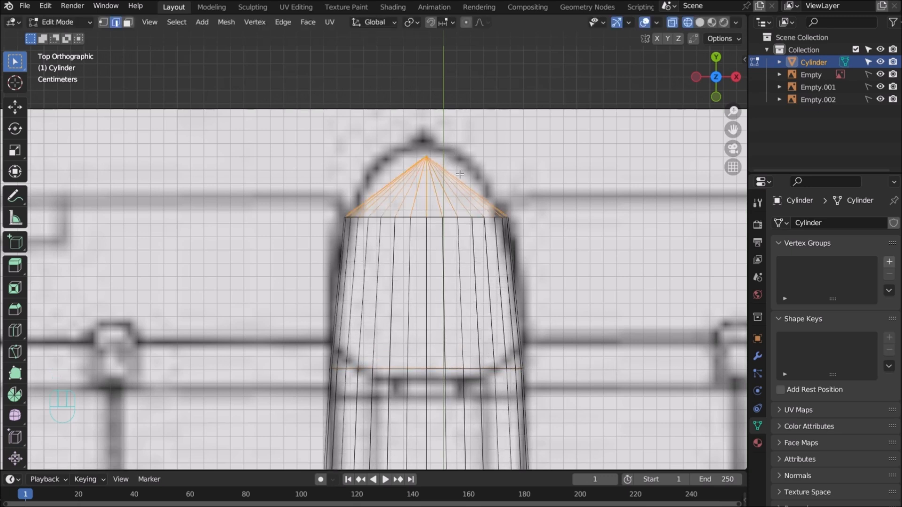
pyautogui.press('g')
pyautogui.press('y')
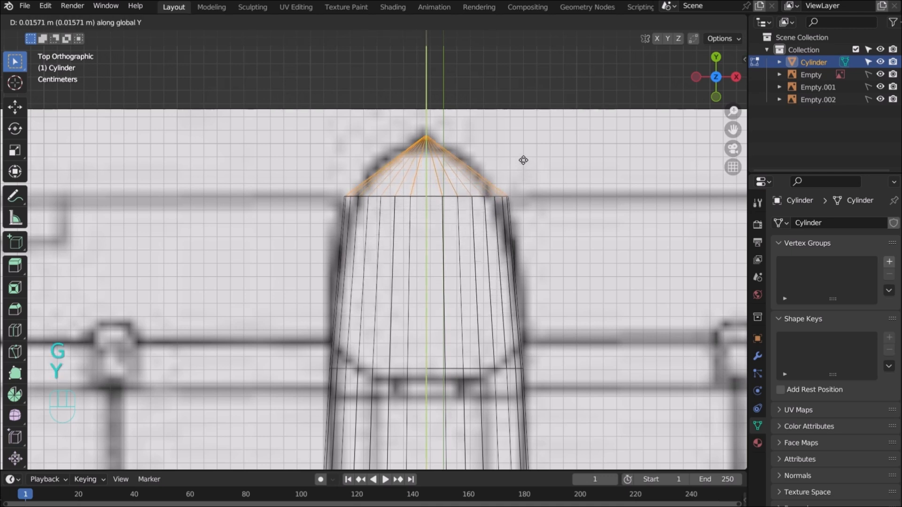
pyautogui.click(521, 159)
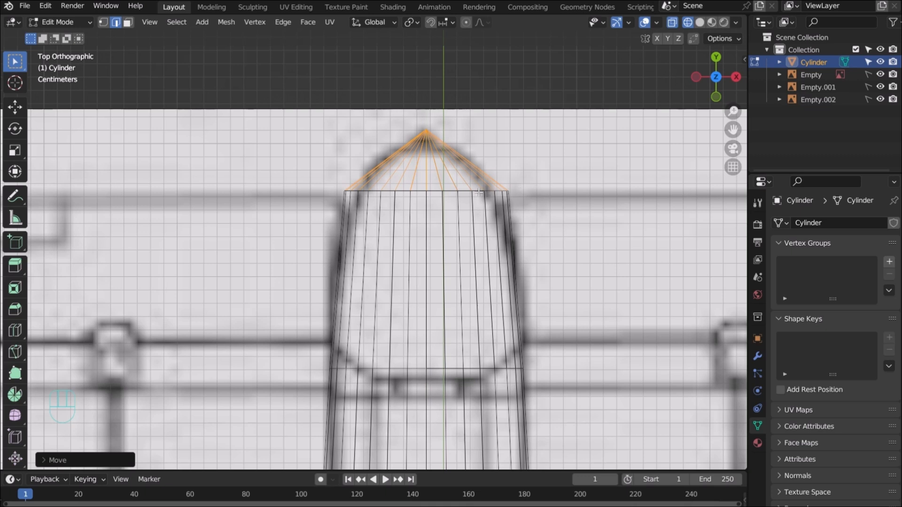
# Select the cone's rim ring and start narrowing it
pyautogui.click(509, 192)
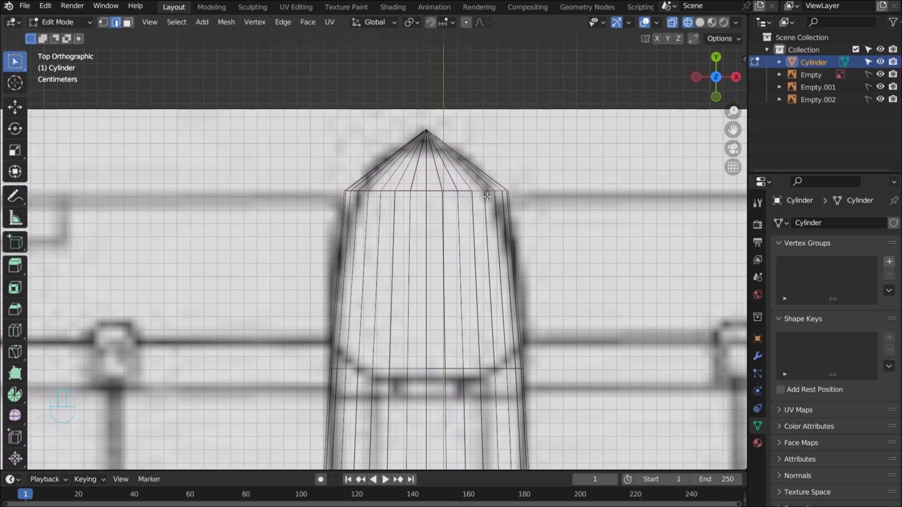
pyautogui.keyDown('alt'); pyautogui.click(450, 190); pyautogui.keyUp('alt')
pyautogui.press('s')
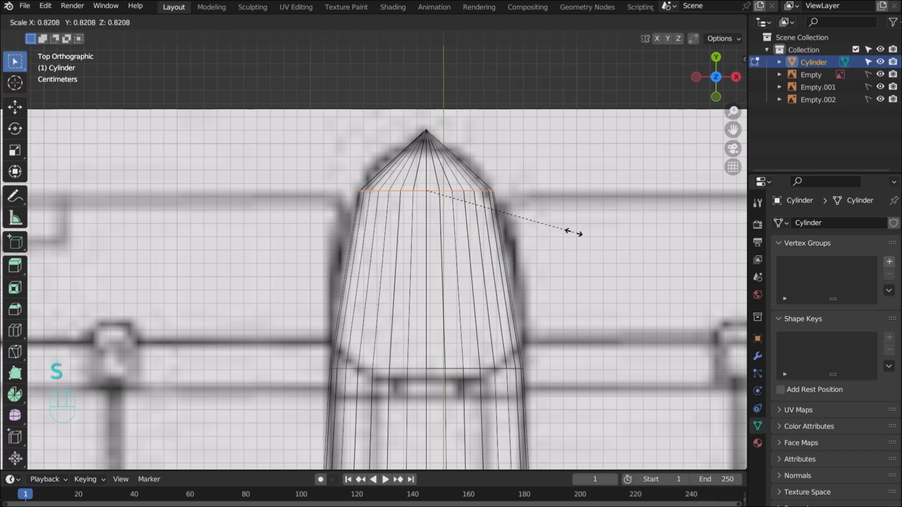
# Confirm the narrowed cone rim and bring the wings and engines into view
pyautogui.click(574, 237)
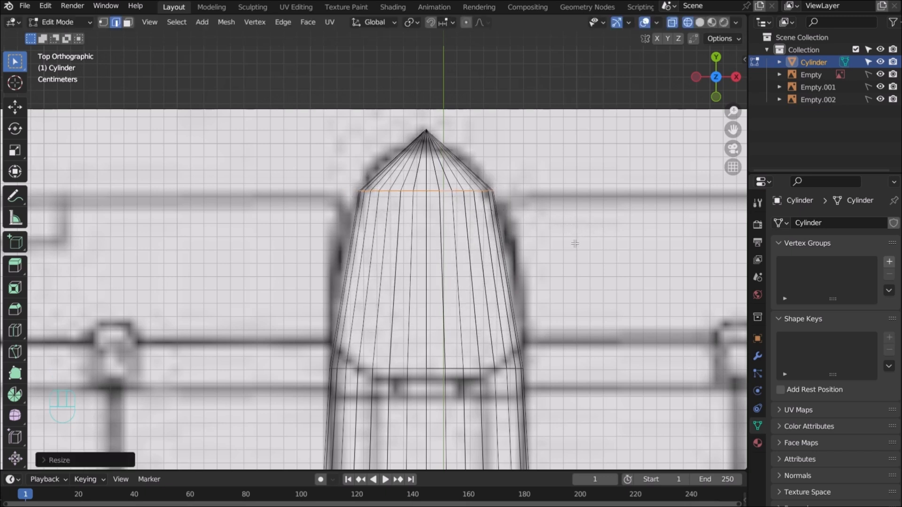
pyautogui.scroll(1, 574, 281)
pyautogui.scroll(-9, 574, 295)
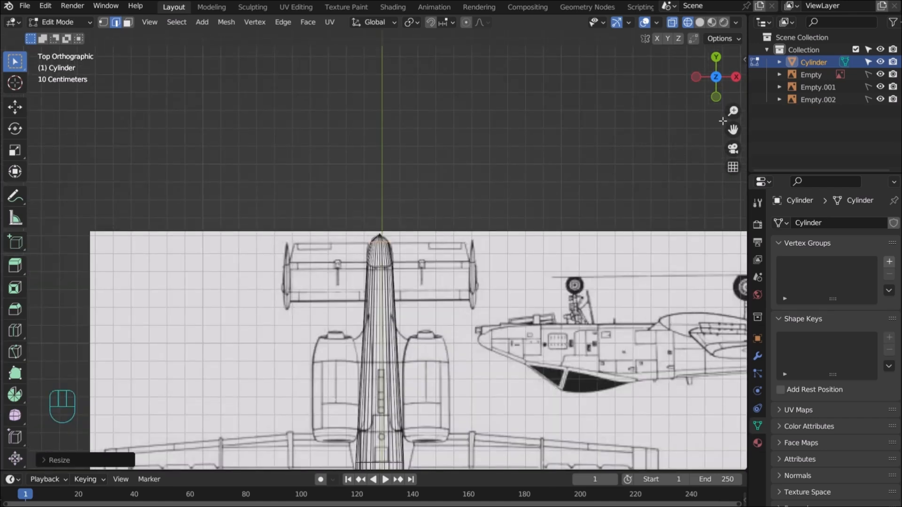
pyautogui.moveTo(733, 130); pyautogui.dragTo(732, 131)
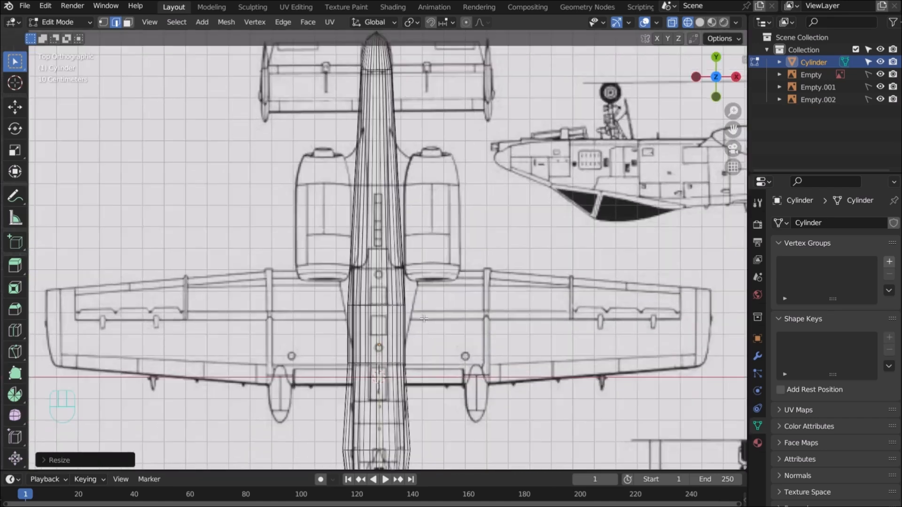
pyautogui.scroll(7, 406, 381)
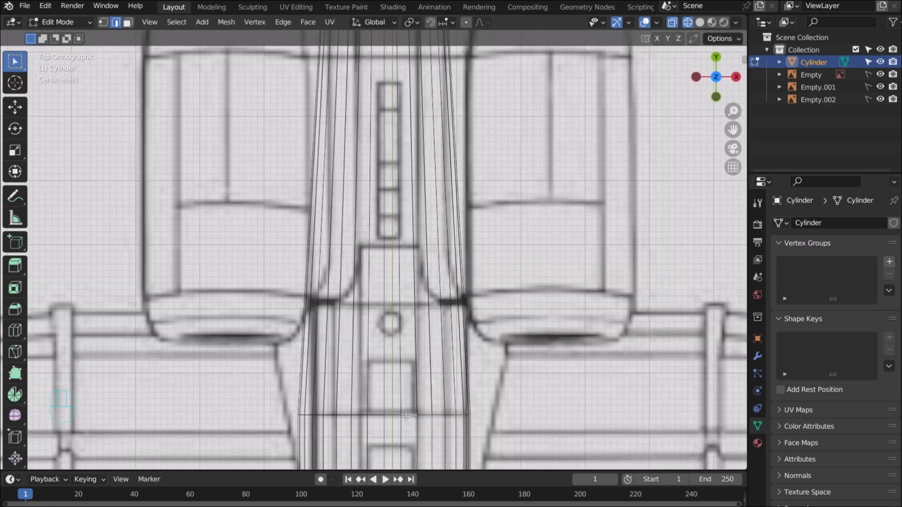
# Narrow the fuselage ring near the engines' rear to about 0.80 scale
pyautogui.keyDown('alt'); pyautogui.click(406, 416); pyautogui.keyUp('alt')
pyautogui.press('s')
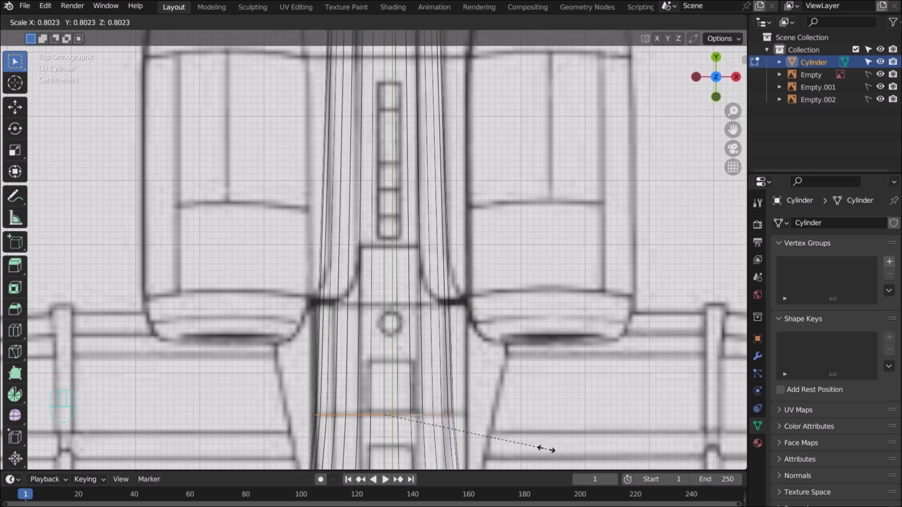
pyautogui.click(546, 449)
pyautogui.scroll(-7, 546, 449)
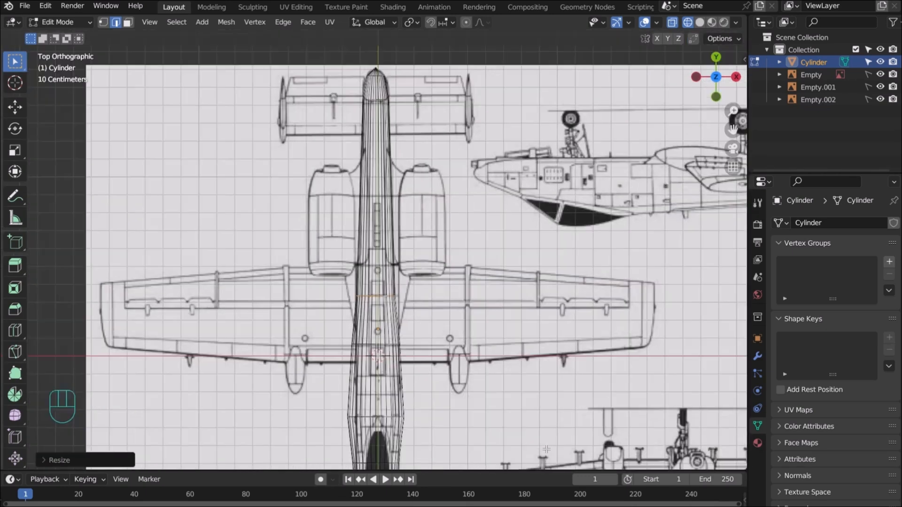
pyautogui.scroll(-2, 546, 449)
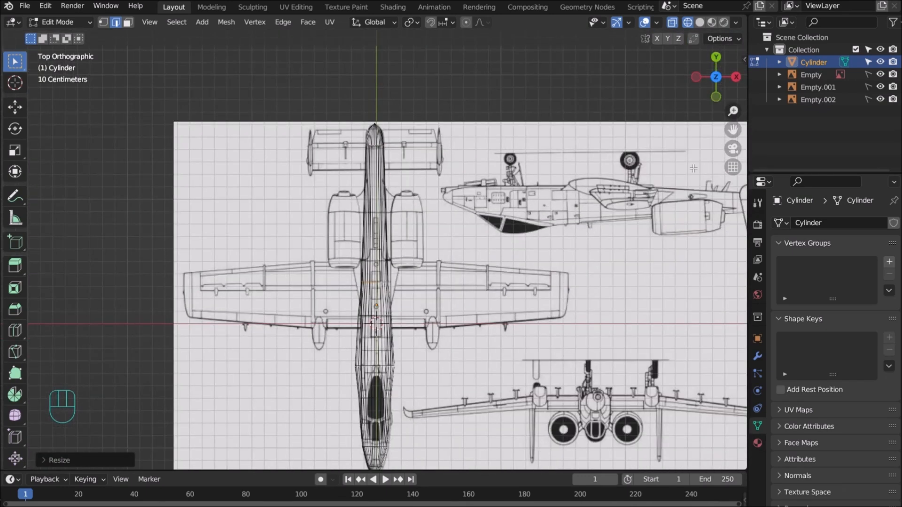
pyautogui.moveTo(733, 127); pyautogui.dragTo(714, 2)
# Narrow the fuselage ring just ahead of the cockpit to the top outline
pyautogui.scroll(5, 557, 195)
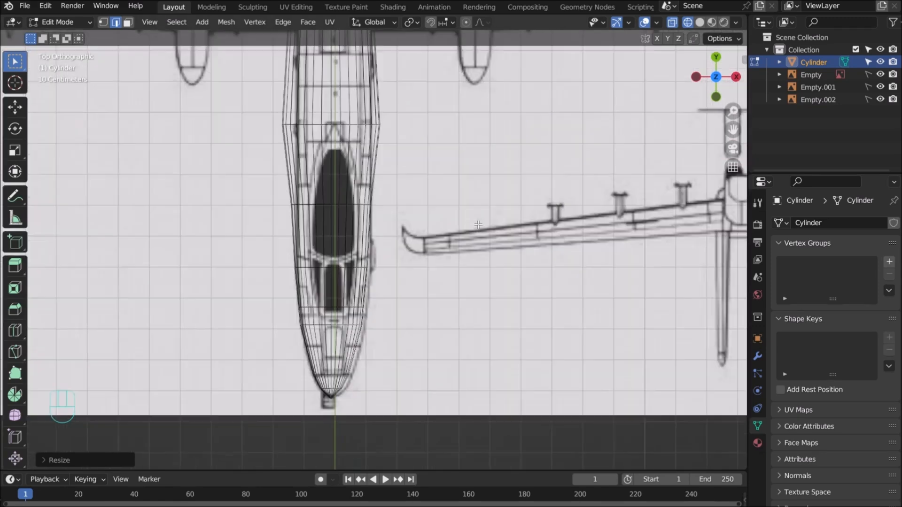
pyautogui.click(353, 125)
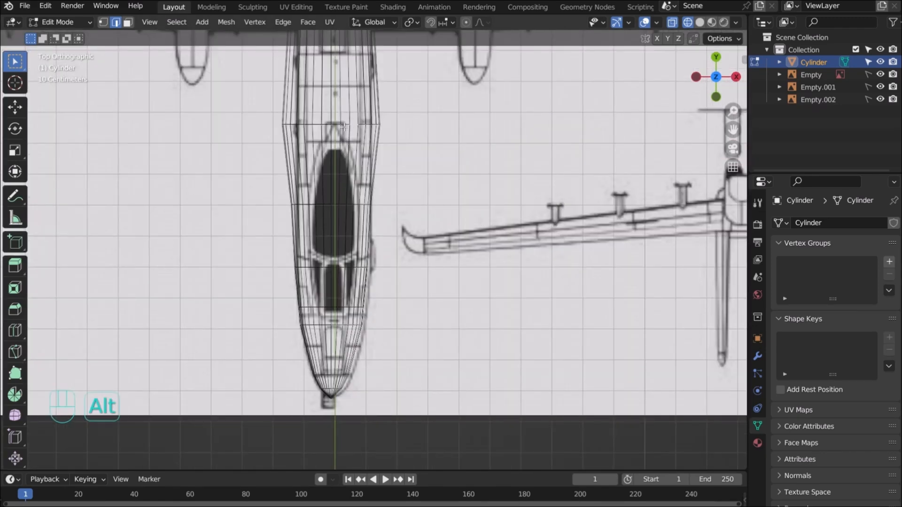
pyautogui.keyDown('alt'); pyautogui.click(345, 124); pyautogui.keyUp('alt')
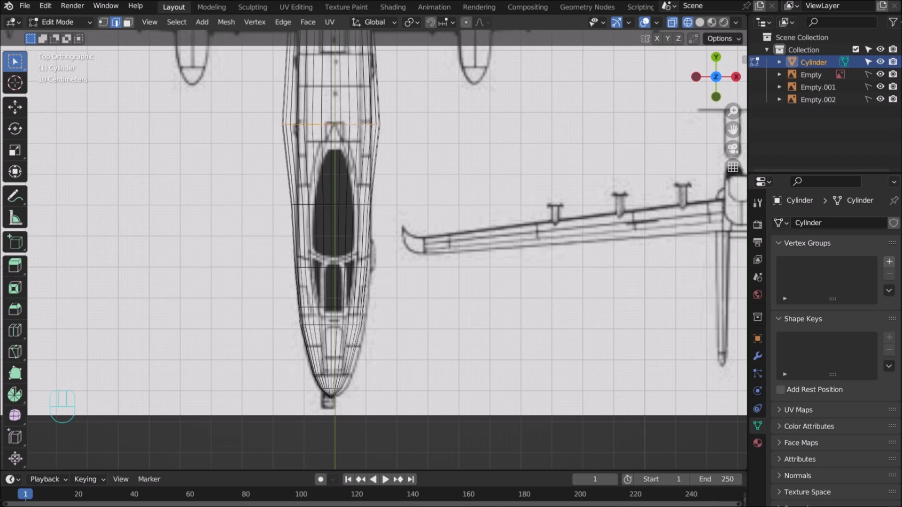
pyautogui.press('s')
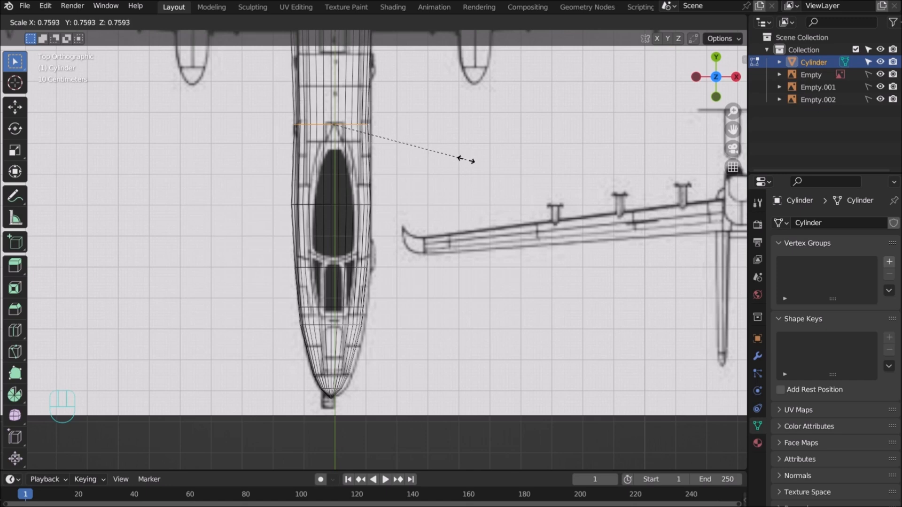
pyautogui.click(468, 160)
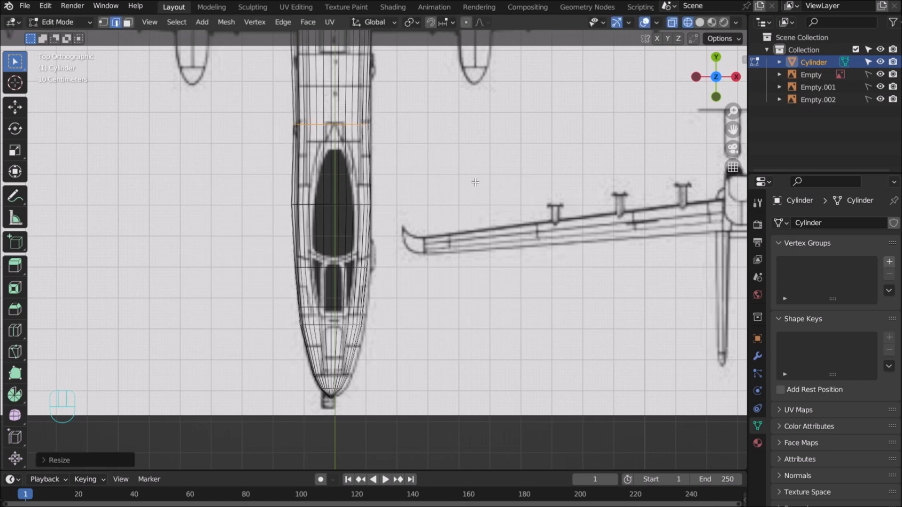
# Narrow the fuselage ring at the wing leading edge to match the outline
pyautogui.scroll(-4, 475, 182)
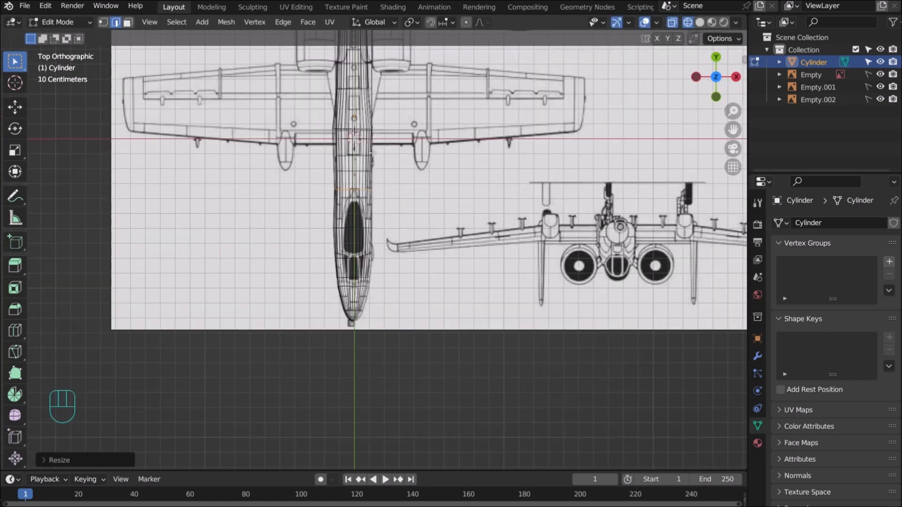
pyautogui.scroll(5, 371, 155)
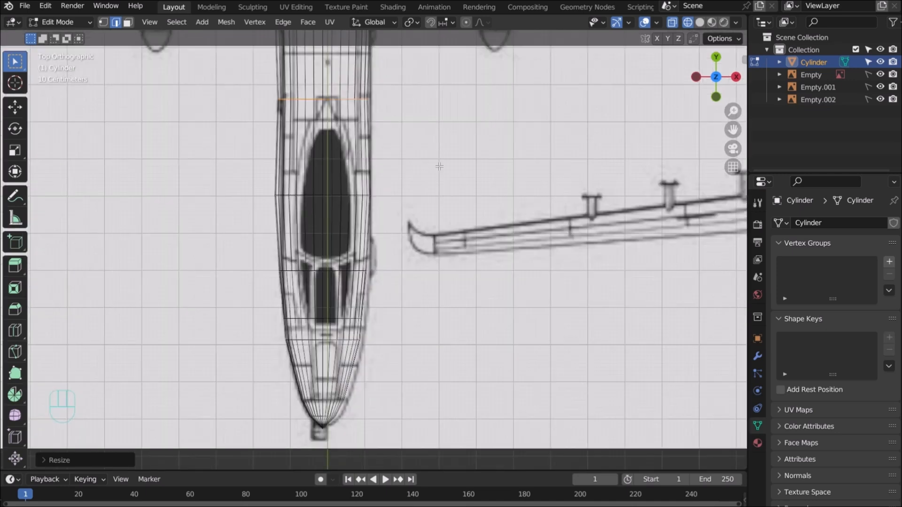
pyautogui.moveTo(732, 129); pyautogui.dragTo(752, 319)
pyautogui.scroll(1, 544, 149)
pyautogui.scroll(2, 393, 118)
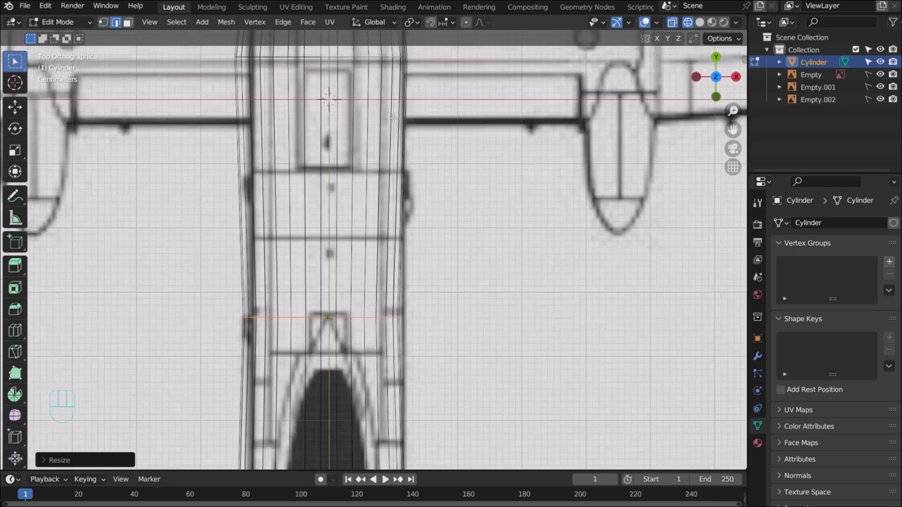
pyautogui.moveTo(733, 130); pyautogui.dragTo(733, 261)
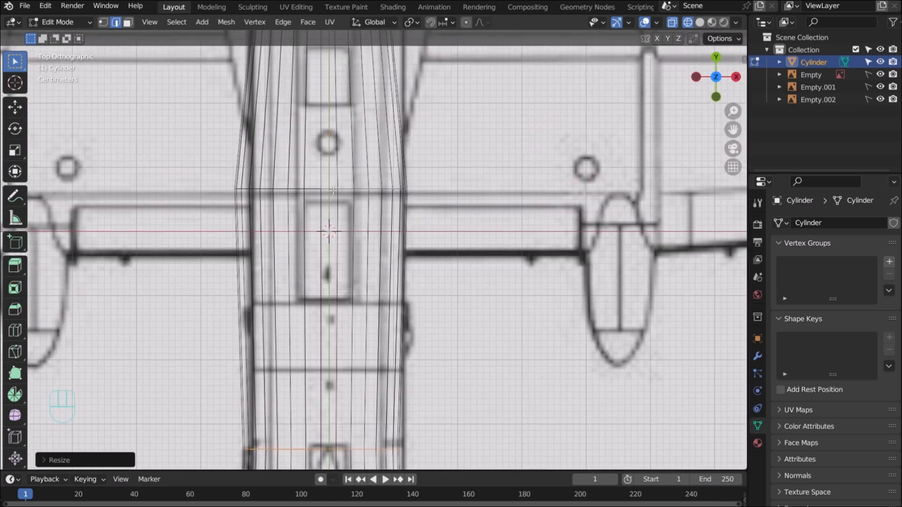
pyautogui.click(275, 188)
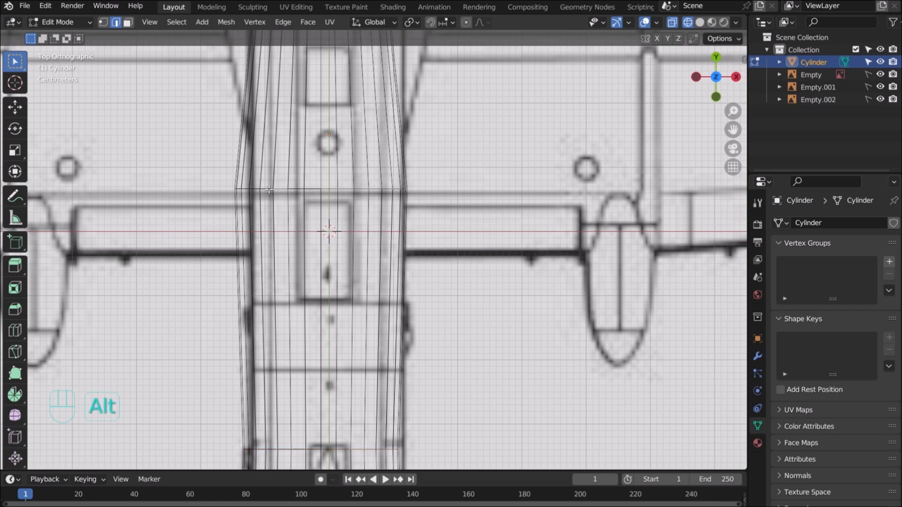
pyautogui.keyDown('alt'); pyautogui.click(266, 188); pyautogui.keyUp('alt')
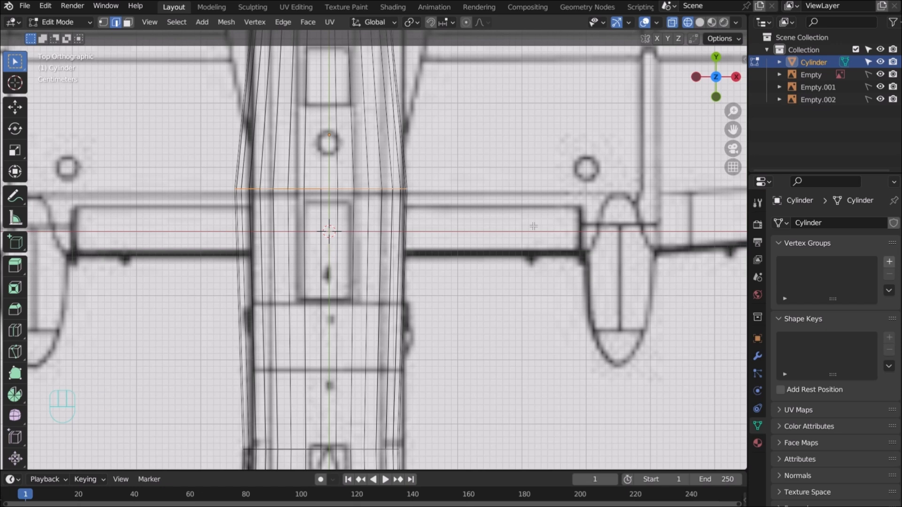
pyautogui.press('s')
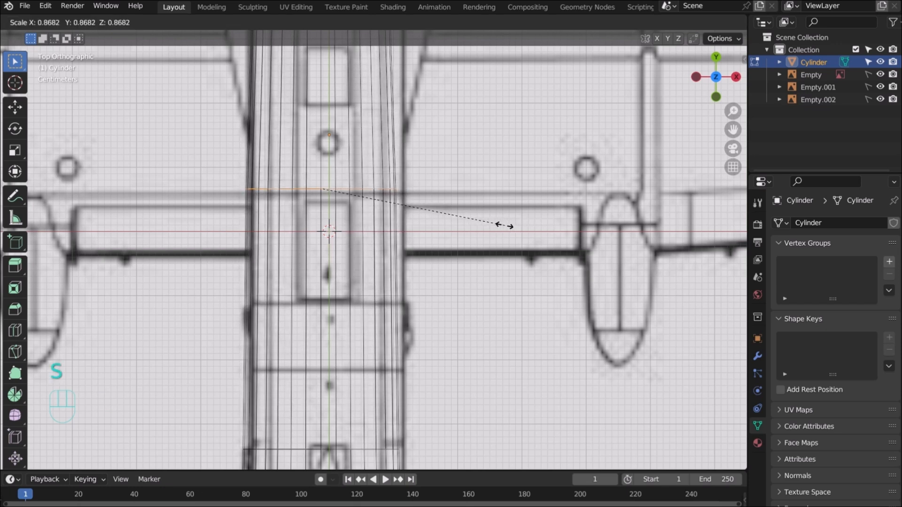
pyautogui.click(504, 226)
# Select the whole mesh and shift it sideways along X
pyautogui.scroll(-3, 504, 225)
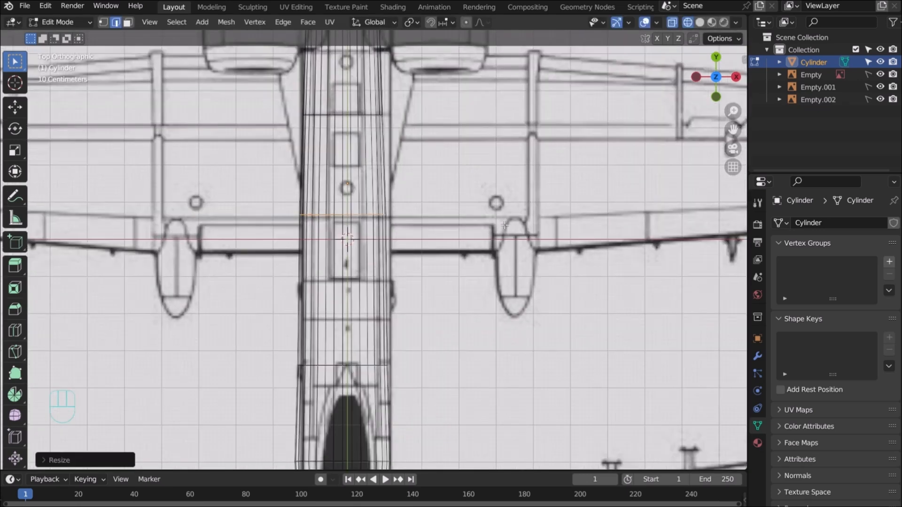
pyautogui.scroll(-2, 504, 226)
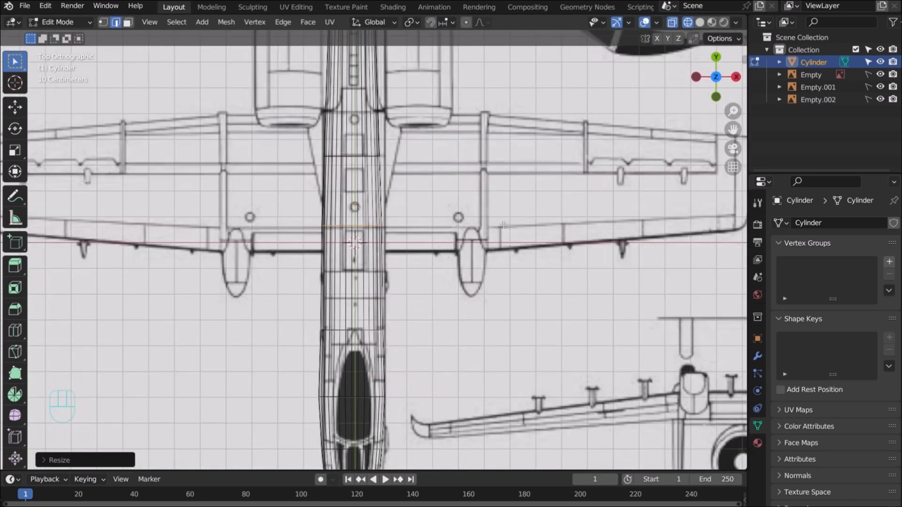
pyautogui.press('a')
pyautogui.press('x')
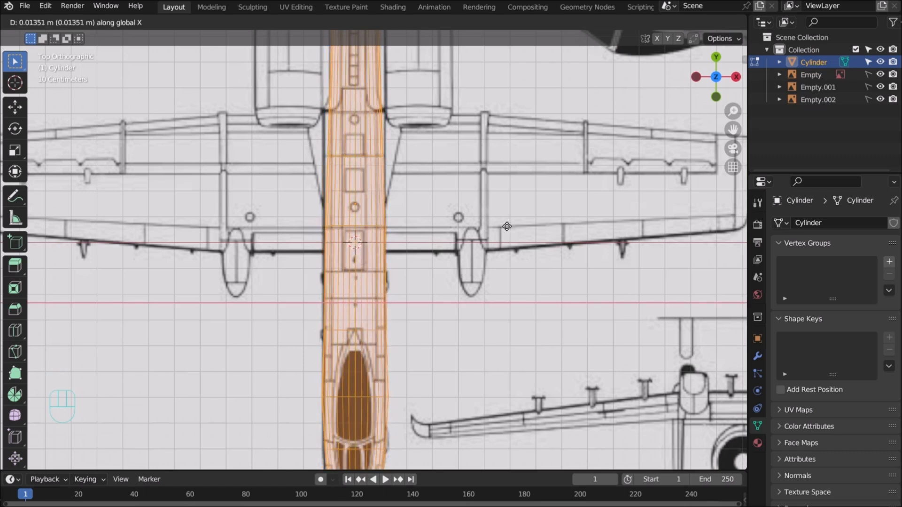
pyautogui.click(508, 226)
# Nudge the whole fuselage slightly further along X to centre it, then view from the front
pyautogui.scroll(3, 507, 226)
pyautogui.scroll(3, 507, 227)
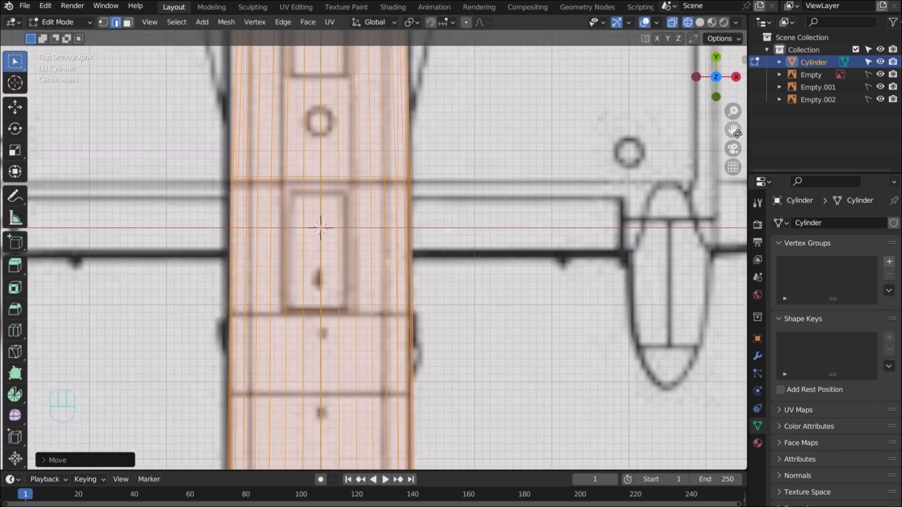
pyautogui.moveTo(735, 132); pyautogui.dragTo(745, 191)
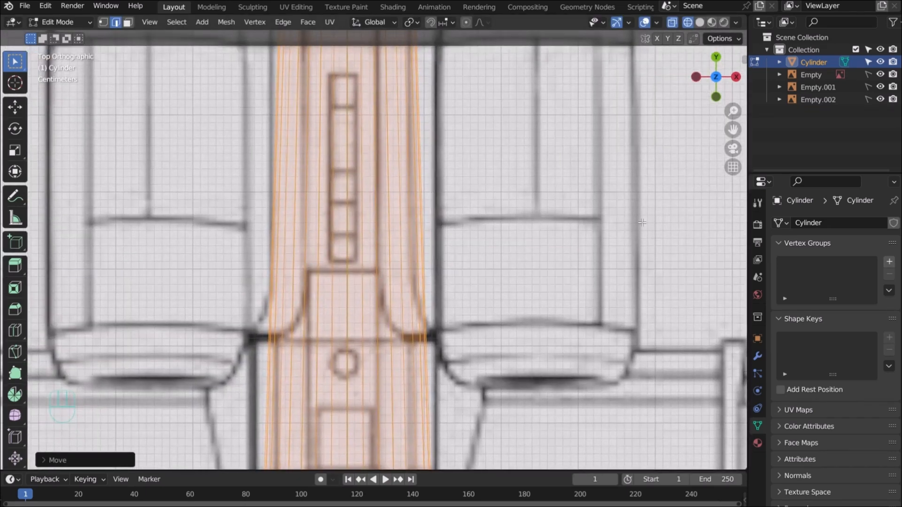
pyautogui.scroll(-5, 654, 216)
pyautogui.scroll(-4, 654, 216)
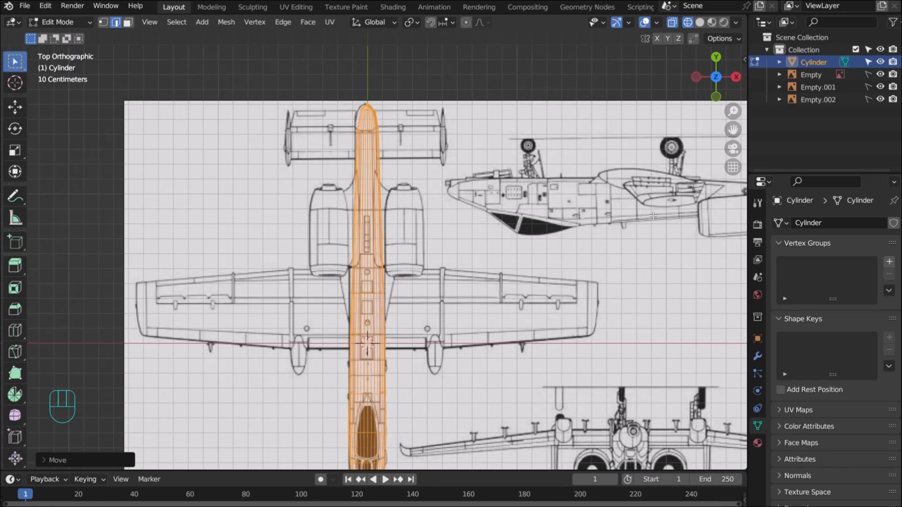
pyautogui.press('g')
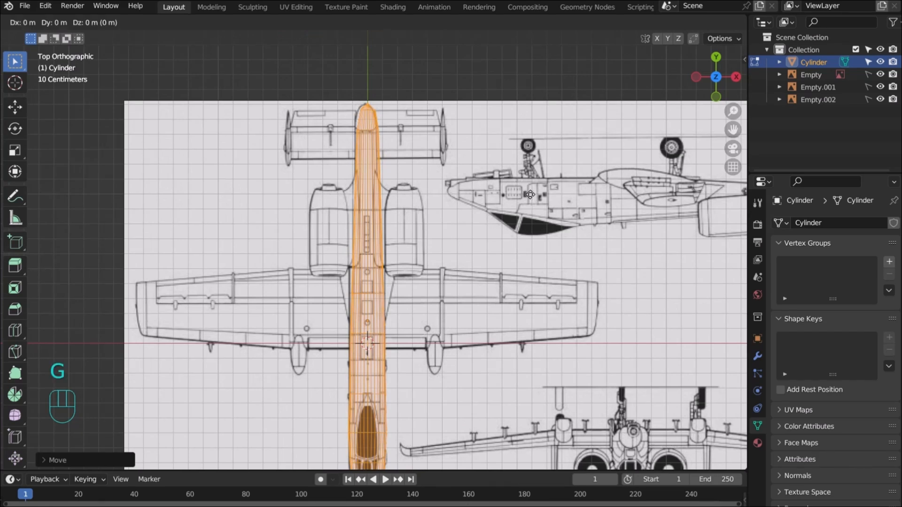
pyautogui.press('x')
pyautogui.click(527, 194)
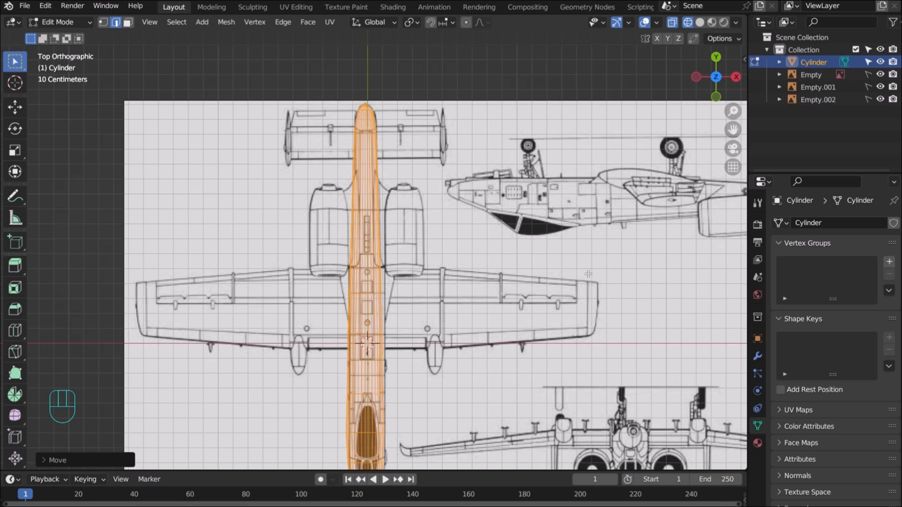
pyautogui.press('KP_1')
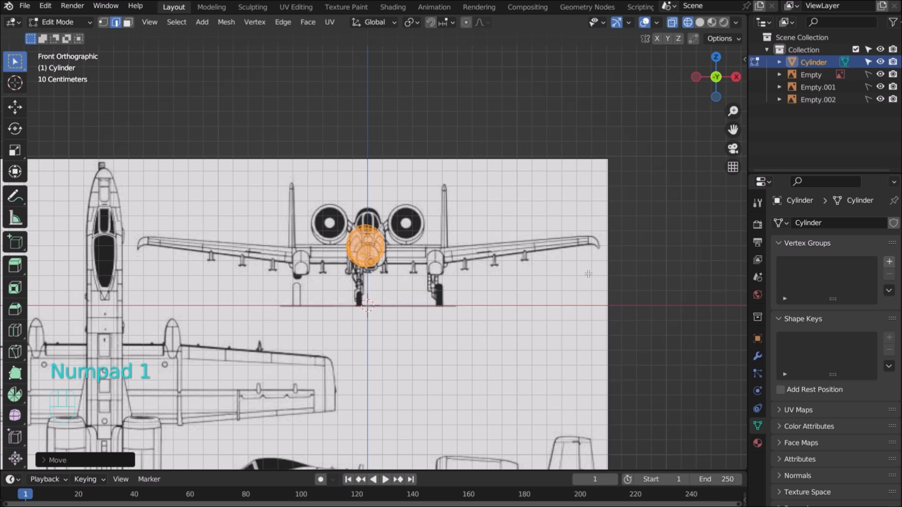
# Compare side and top views, then raise the fuselage 0.01 m along Z
pyautogui.press('KP_3')
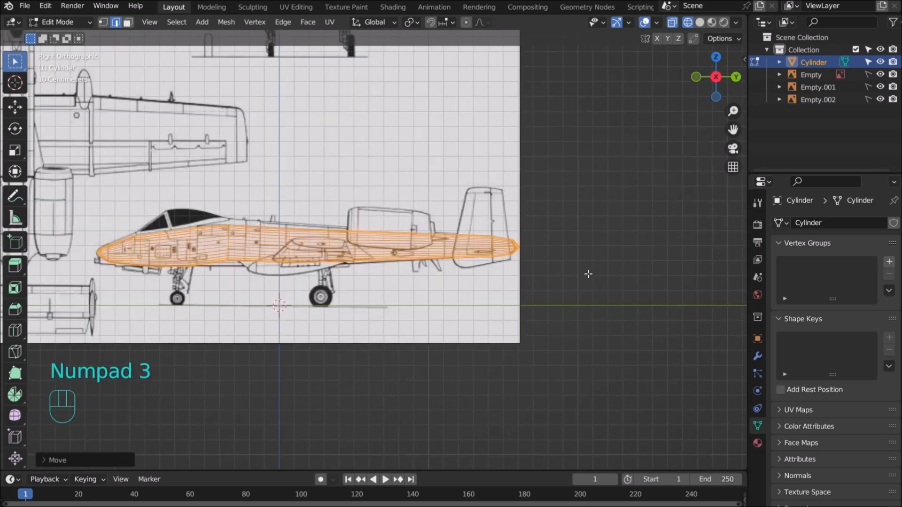
pyautogui.press('KP_7')
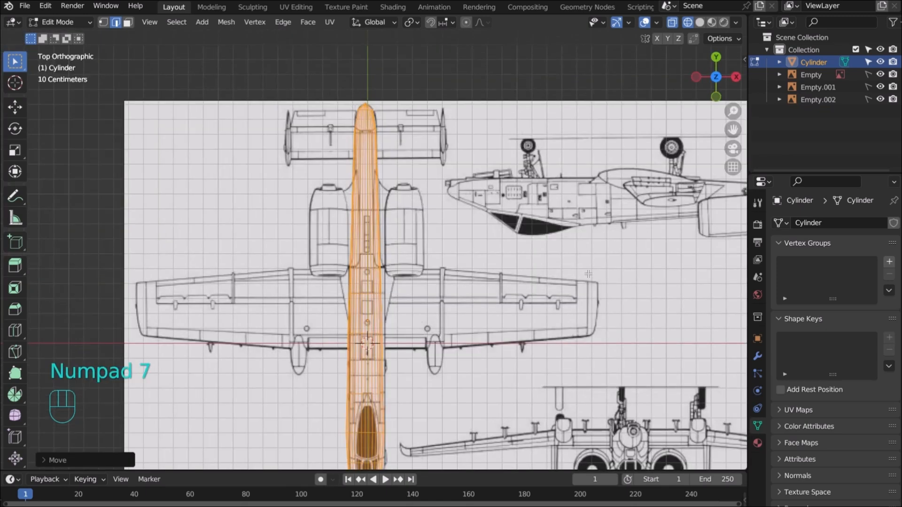
pyautogui.press('KP_3')
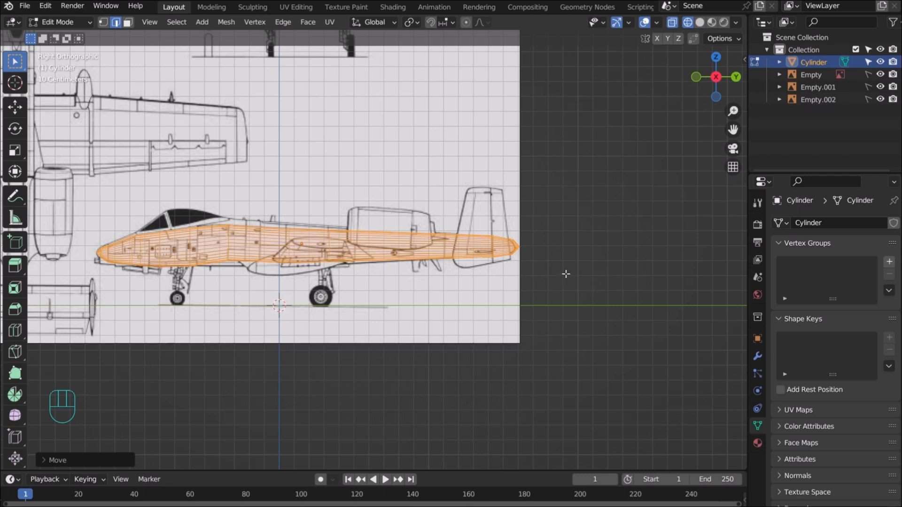
pyautogui.press('g')
pyautogui.press('z')
pyautogui.press('Up')
pyautogui.press('Up')
pyautogui.press('Up')
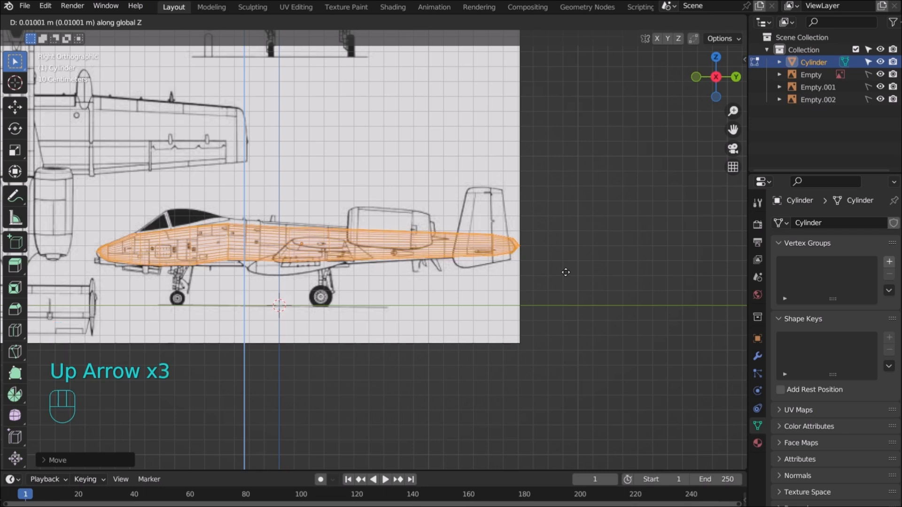
pyautogui.press('Return')
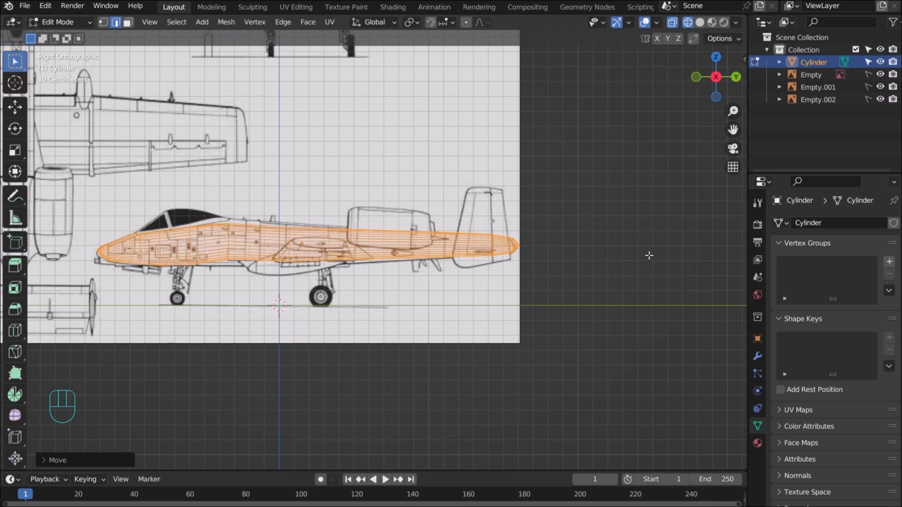
# Scale the fuselage down slightly and shift it about 0.013 m along Y
pyautogui.press('s')
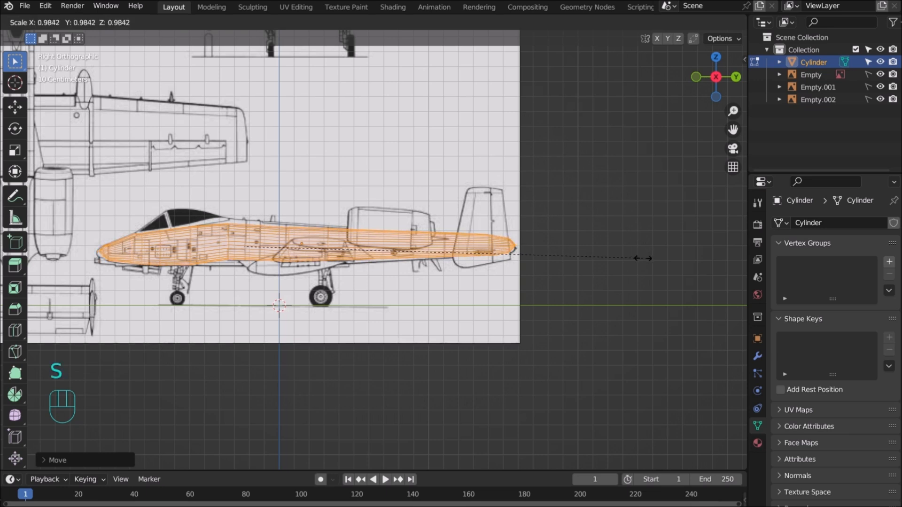
pyautogui.click(645, 257)
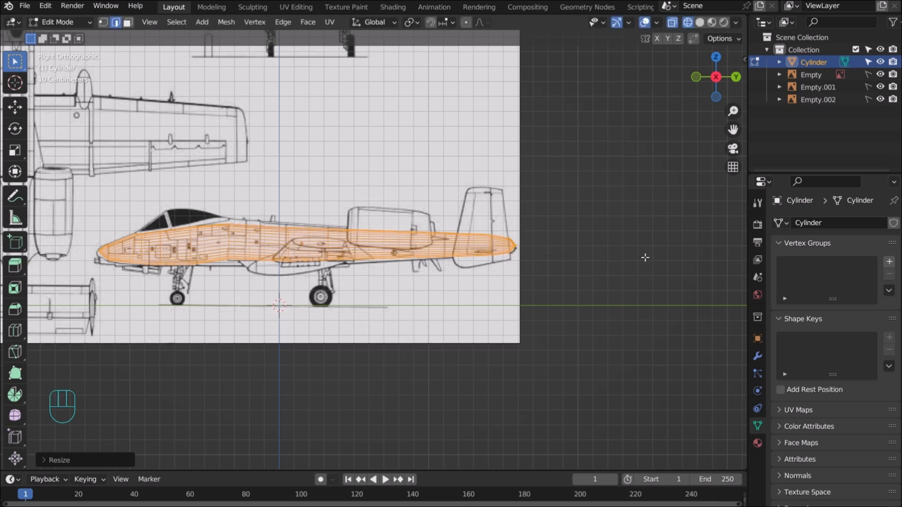
pyautogui.press('g')
pyautogui.press('y')
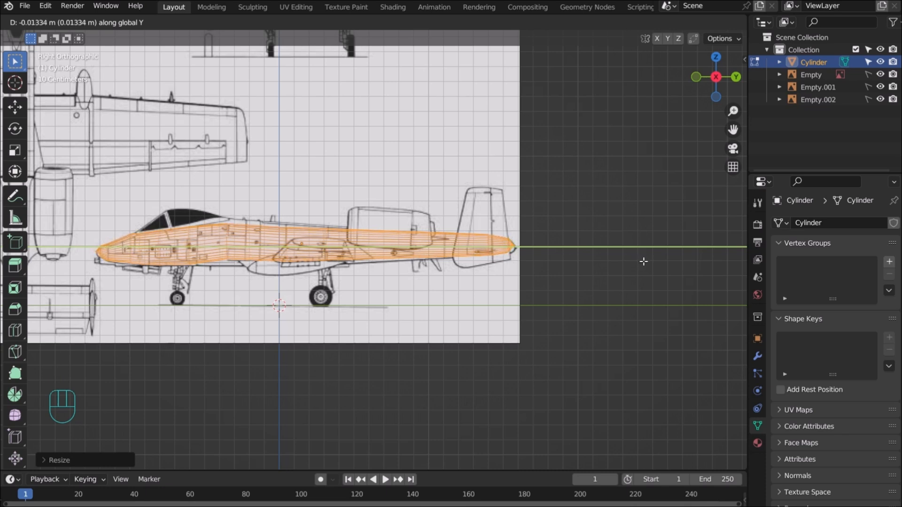
pyautogui.click(642, 258)
# Enlarge the fuselage to 1.005 and lower it 0.01 m along Z
pyautogui.press('s')
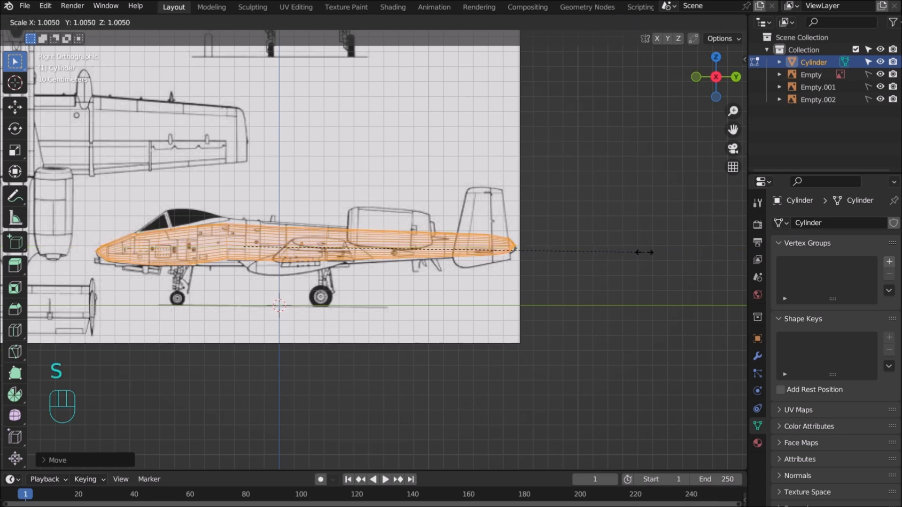
pyautogui.click(647, 253)
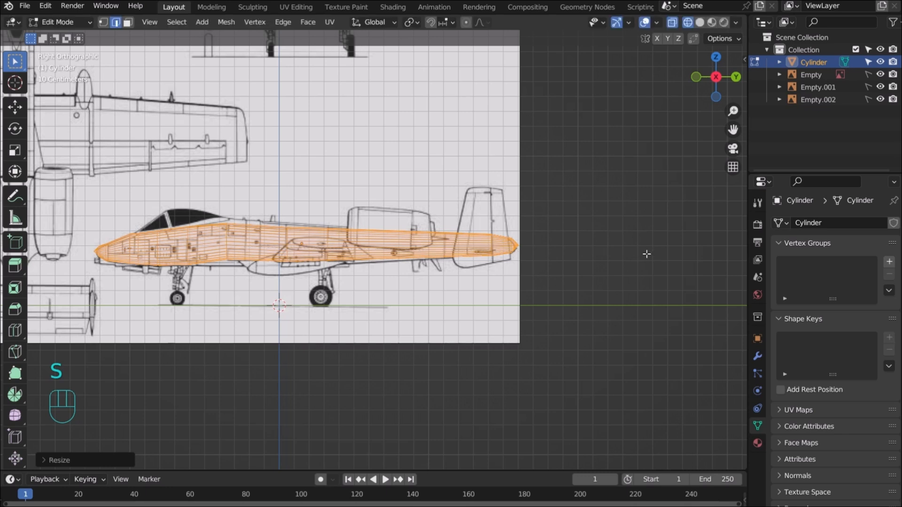
pyautogui.press('g')
pyautogui.press('z')
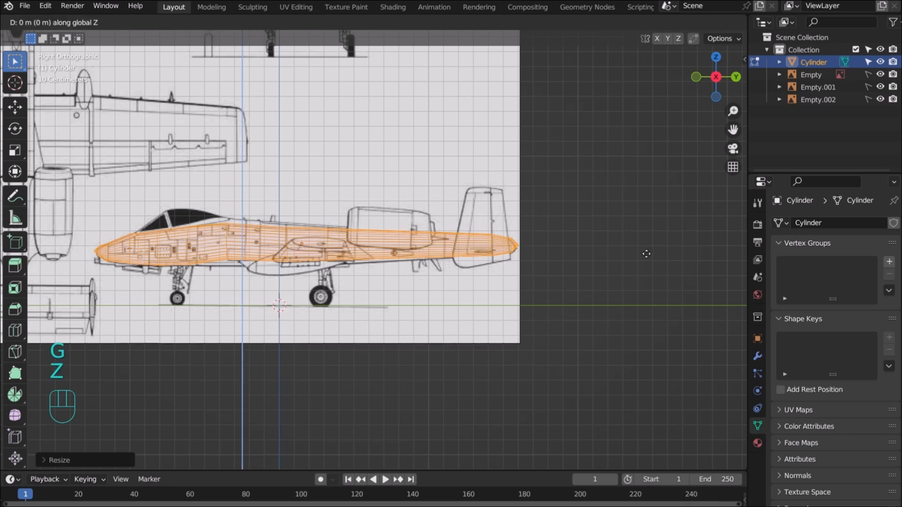
pyautogui.press('Down')
pyautogui.press('Down')
pyautogui.press('Down')
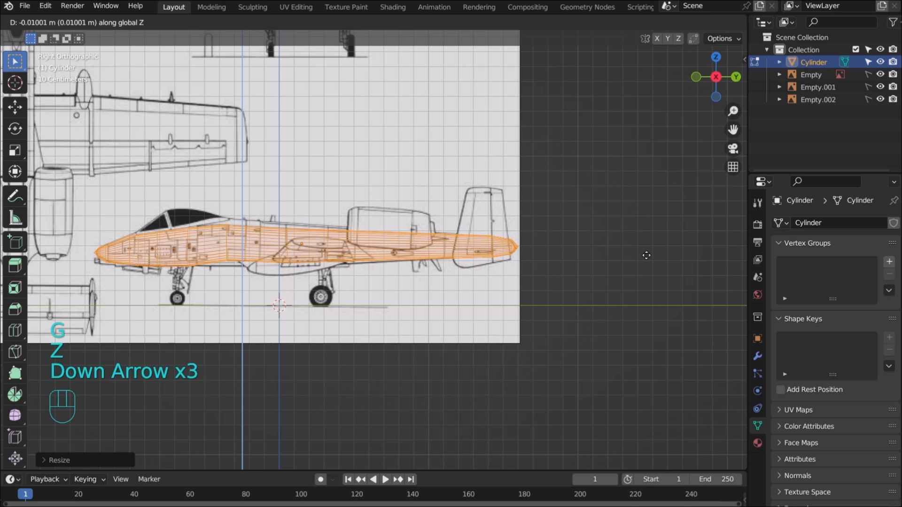
pyautogui.press('Return')
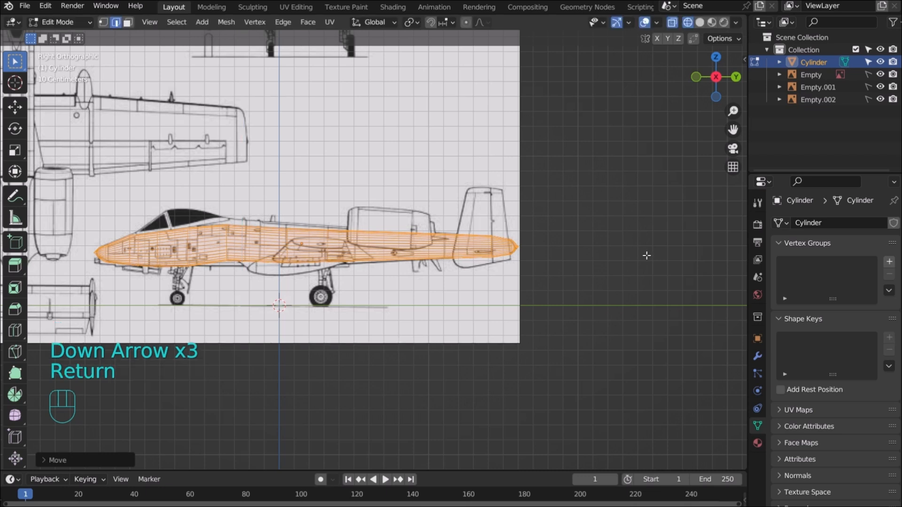
# Pan and orbit to inspect the fuselage nose in perspective
pyautogui.scroll(2, 623, 246)
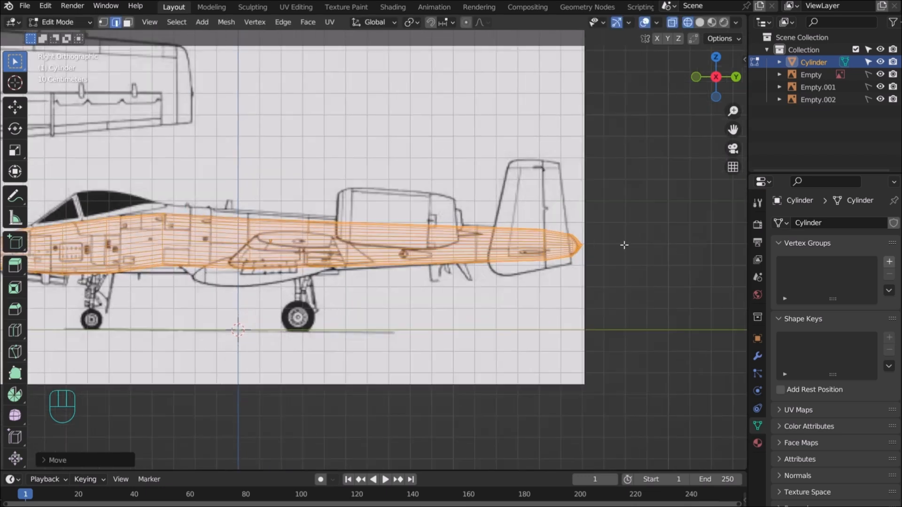
pyautogui.scroll(-2, 627, 242)
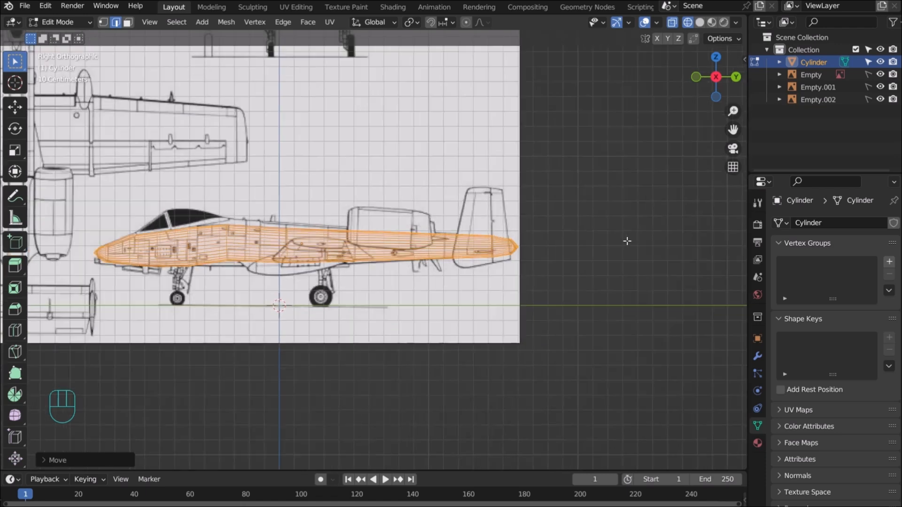
pyautogui.scroll(4, 628, 241)
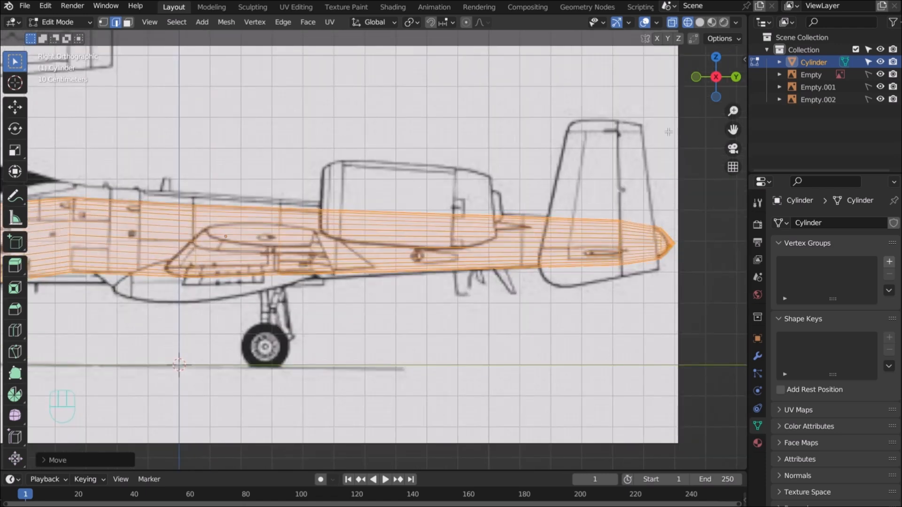
pyautogui.moveTo(732, 131); pyautogui.dragTo(901, 131)
pyautogui.moveTo(668, 210); pyautogui.dragTo(670, 172)
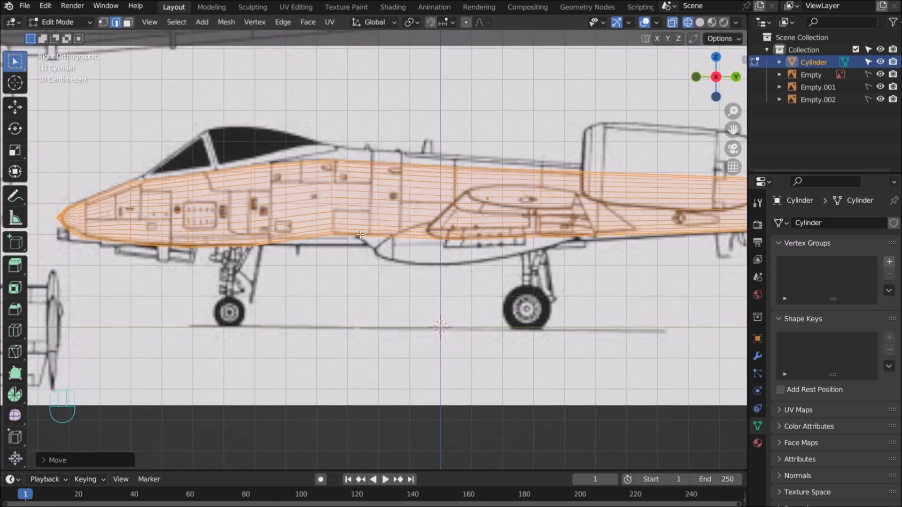
pyautogui.moveTo(716, 77); pyautogui.dragTo(689, 121)
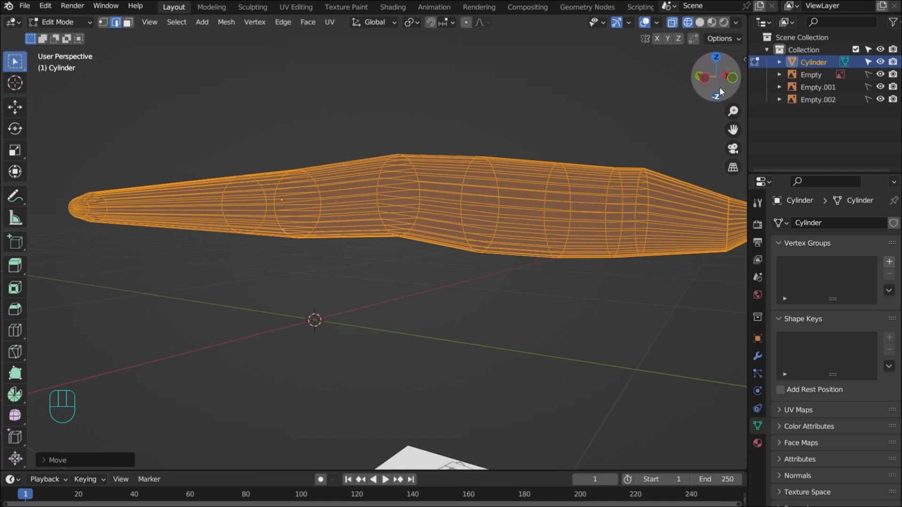
pyautogui.moveTo(719, 88); pyautogui.dragTo(703, 122)
# Deselect all, pick the edge ring behind the cockpit, and return to right side view
pyautogui.hotkey('alt', 'a')
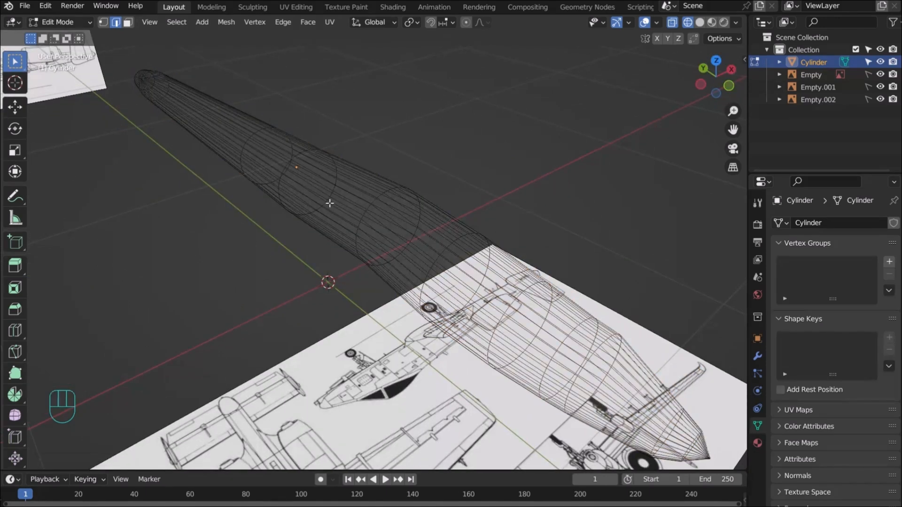
pyautogui.keyDown('alt'); pyautogui.click(374, 201); pyautogui.keyUp('alt')
pyautogui.press('KP_3')
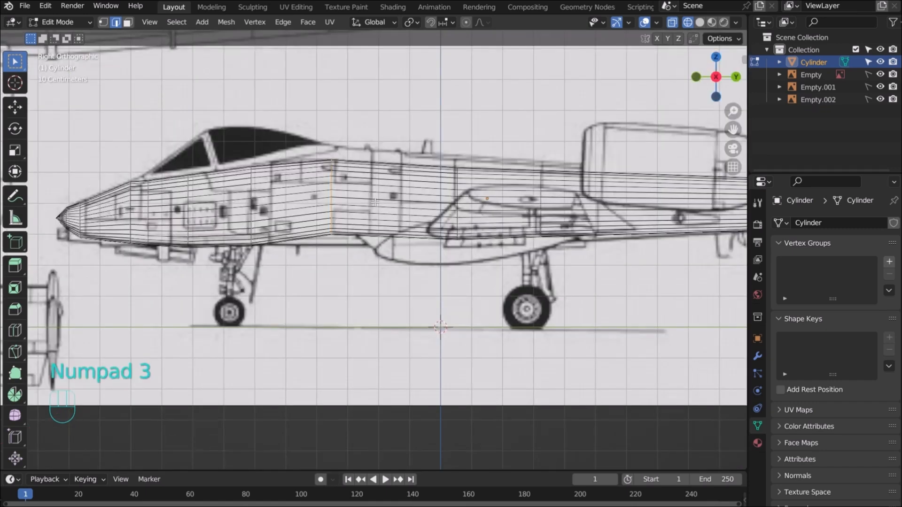
# Enlarge the ring behind the cockpit about 1.11 and resize the next ring back
pyautogui.press('s')
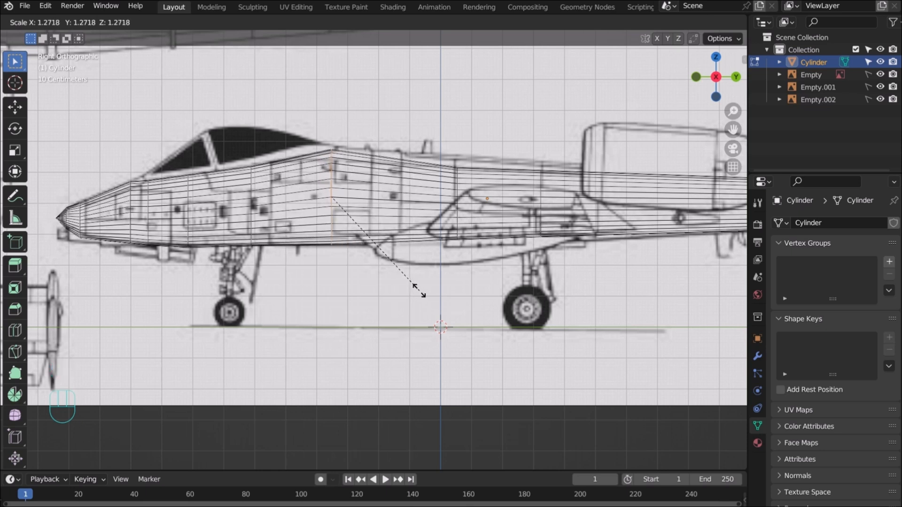
pyautogui.click(420, 291)
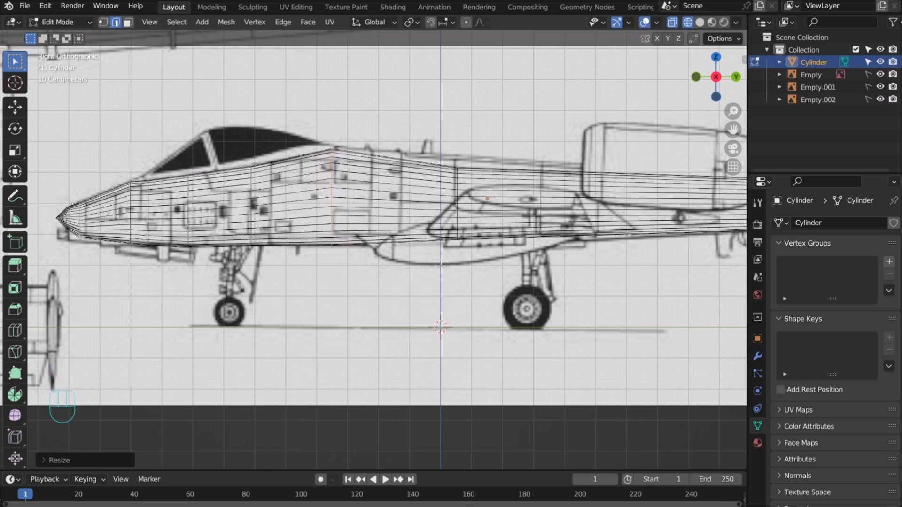
pyautogui.click(457, 188)
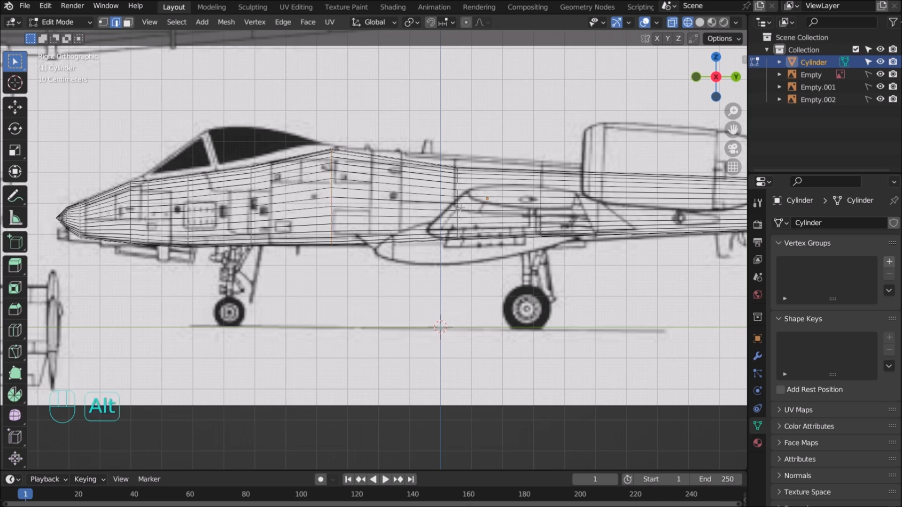
pyautogui.press('s')
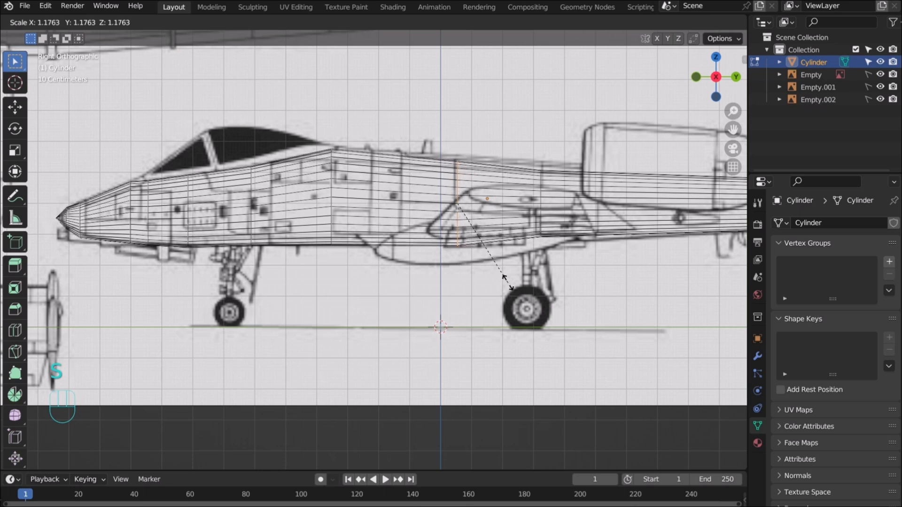
pyautogui.click(505, 280)
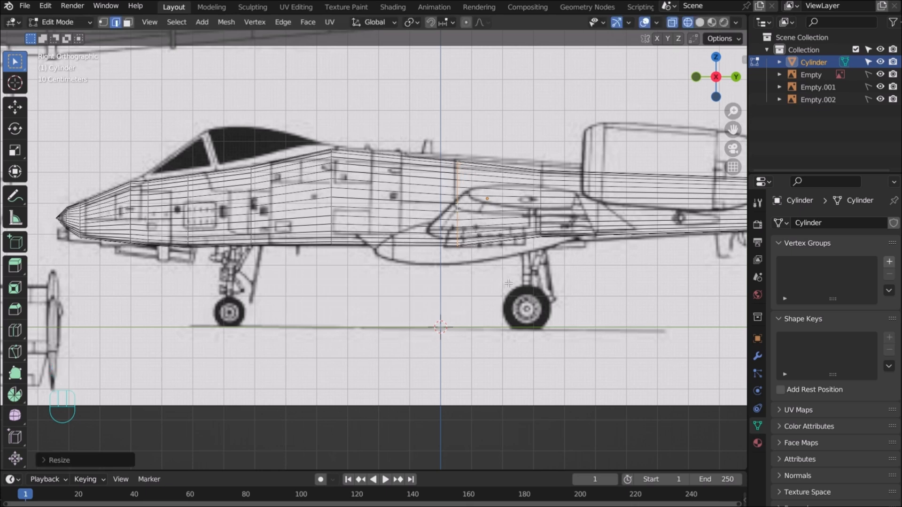
pyautogui.click(541, 208)
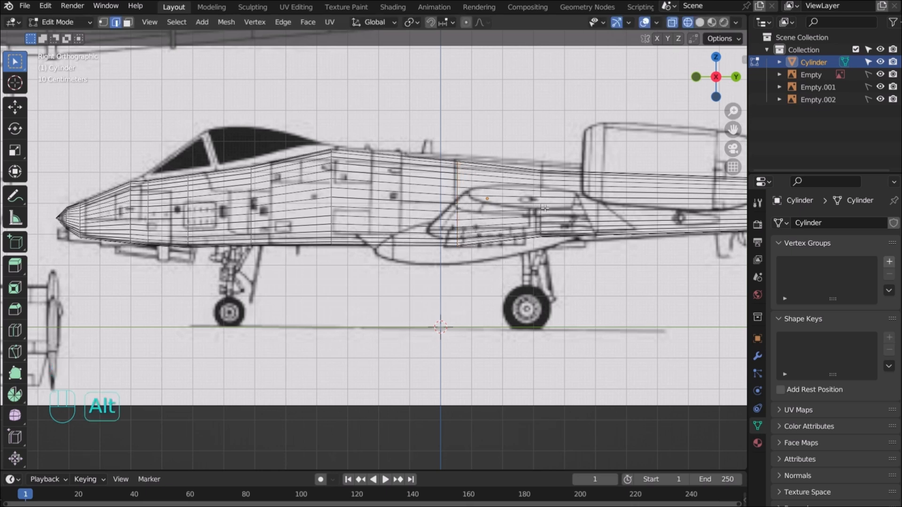
# Try resizing a ring nearer the tail, undo it, and return to Object Mode
pyautogui.keyDown('alt'); pyautogui.click(540, 194); pyautogui.keyUp('alt')
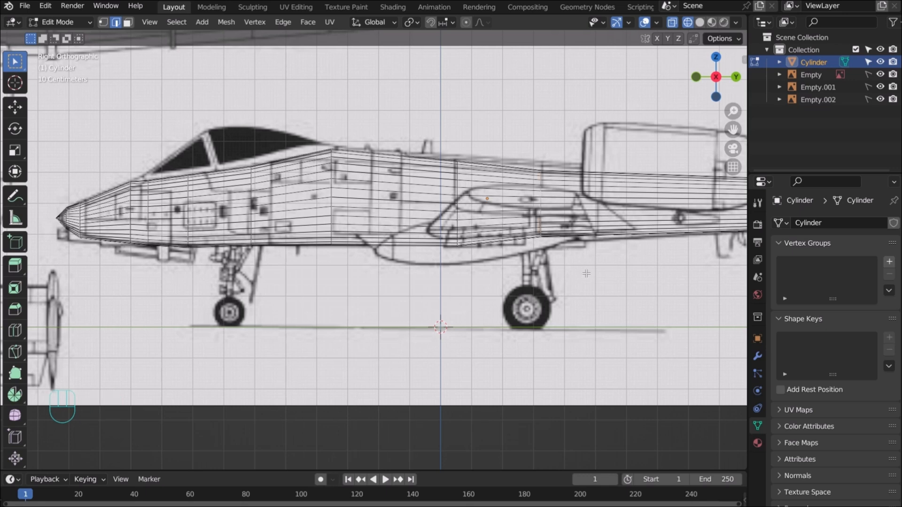
pyautogui.press('s')
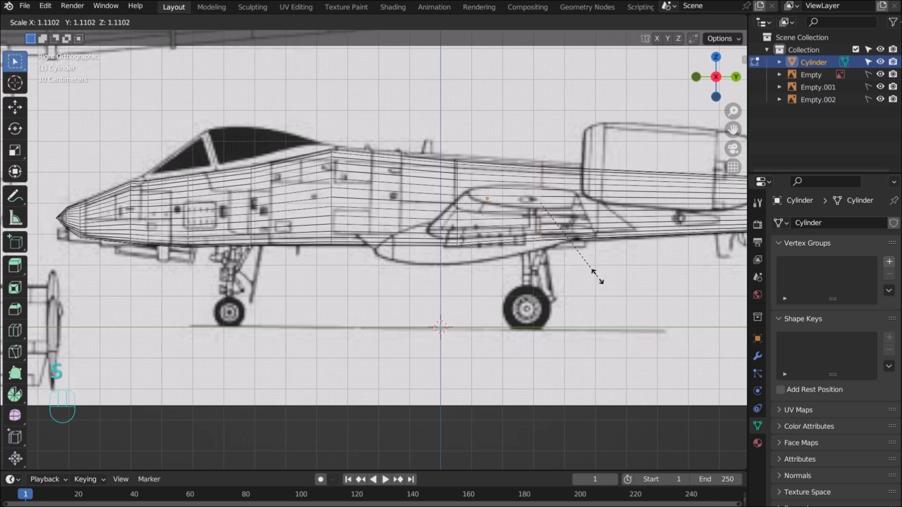
pyautogui.click(598, 277)
pyautogui.scroll(-4, 596, 276)
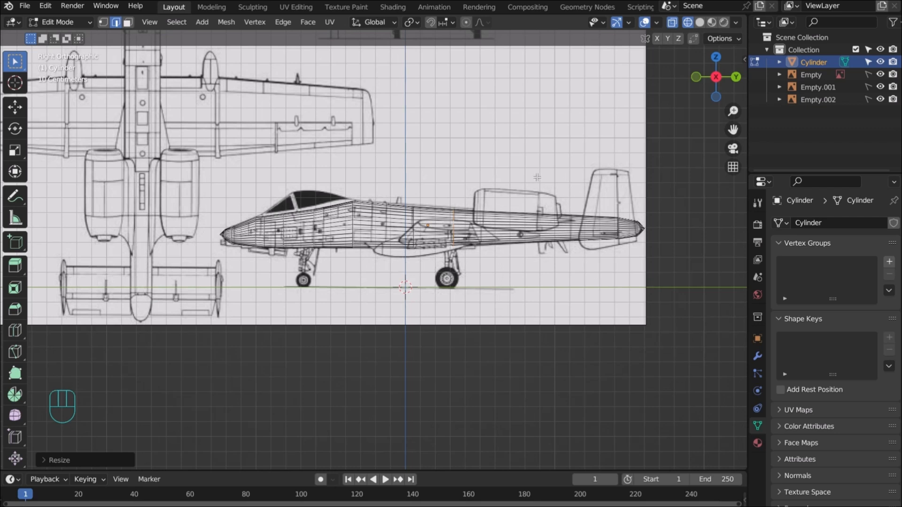
pyautogui.hotkey('ctrl', 'z')
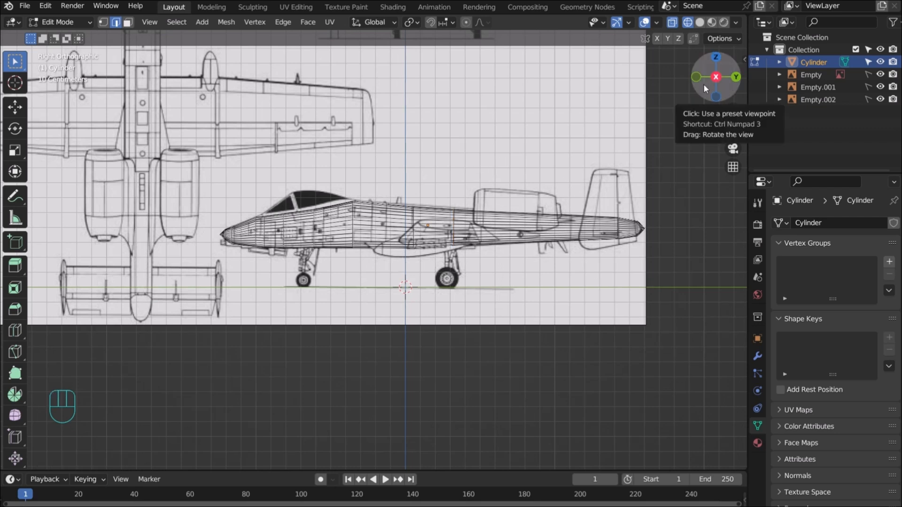
pyautogui.press('Tab')
# Show the deselected fuselage in solid shading and orbit around it against the blueprints
pyautogui.click(699, 22)
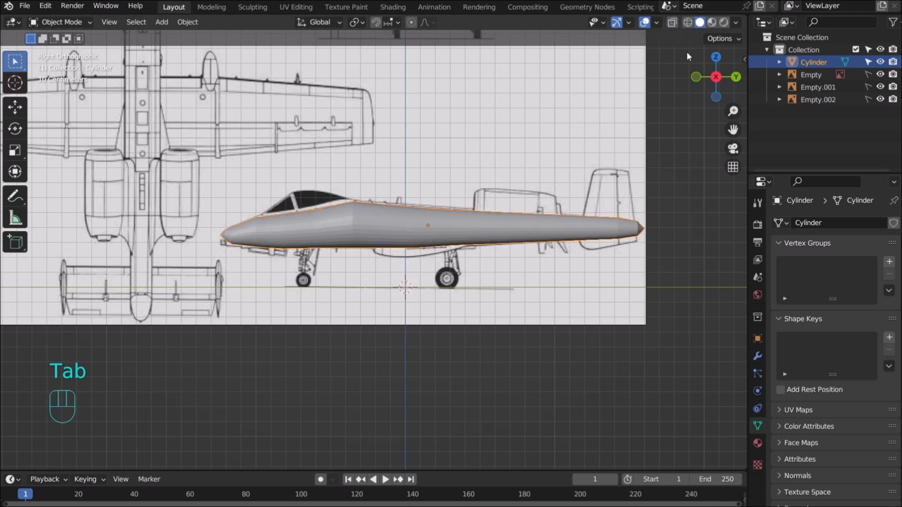
pyautogui.click(525, 123)
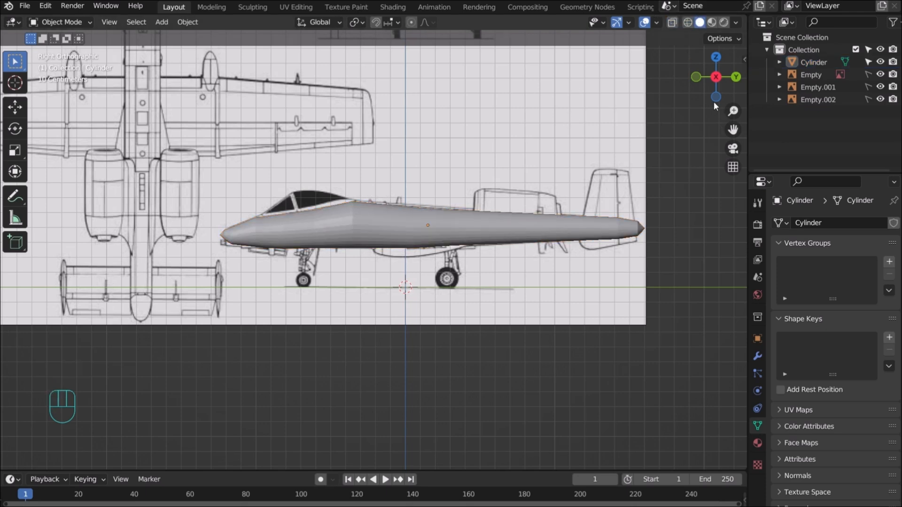
pyautogui.moveTo(703, 83)
pyautogui.mouseDown()
pyautogui.moveTo(540, 100)
pyautogui.moveTo(700, 90)
pyautogui.mouseUp()
pyautogui.scroll(4, 522, 135)
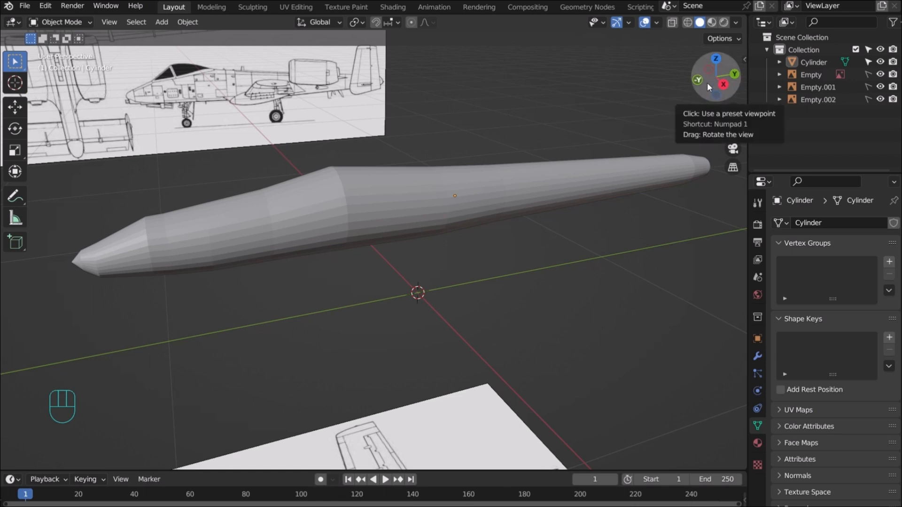
pyautogui.moveTo(709, 82); pyautogui.dragTo(649, 95)
pyautogui.moveTo(706, 85); pyautogui.dragTo(762, 113)
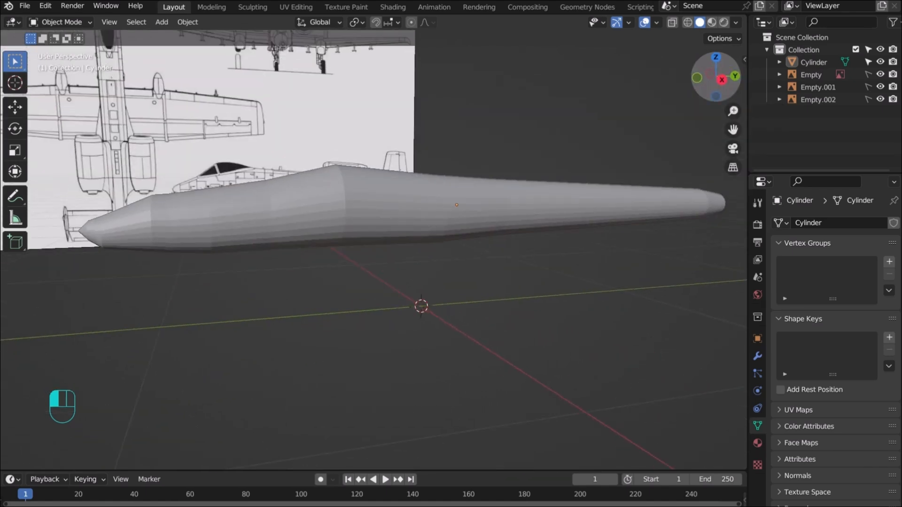
pyautogui.moveTo(762, 112); pyautogui.dragTo(704, 85)
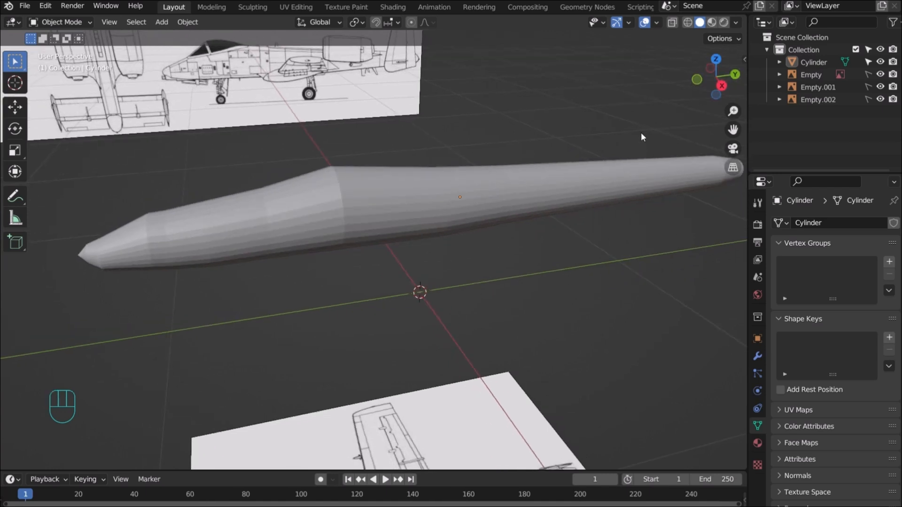
pyautogui.moveTo(705, 86); pyautogui.dragTo(694, 106)
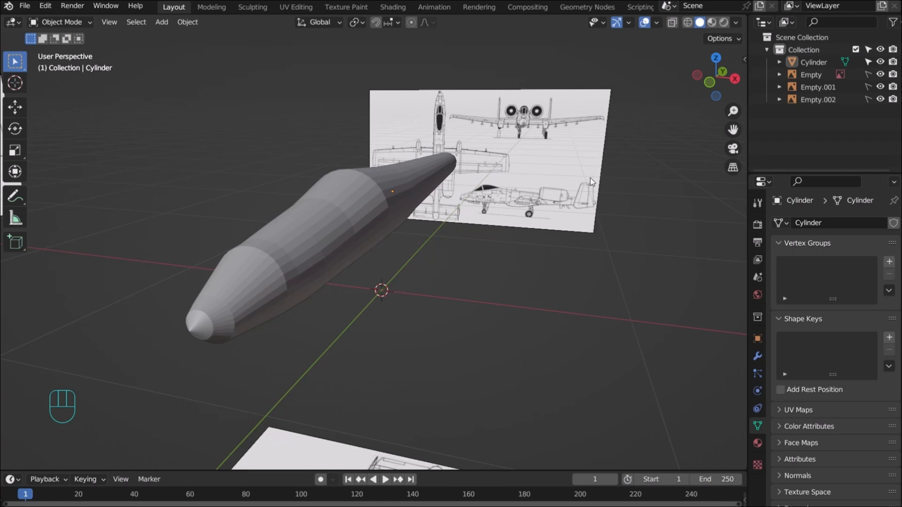